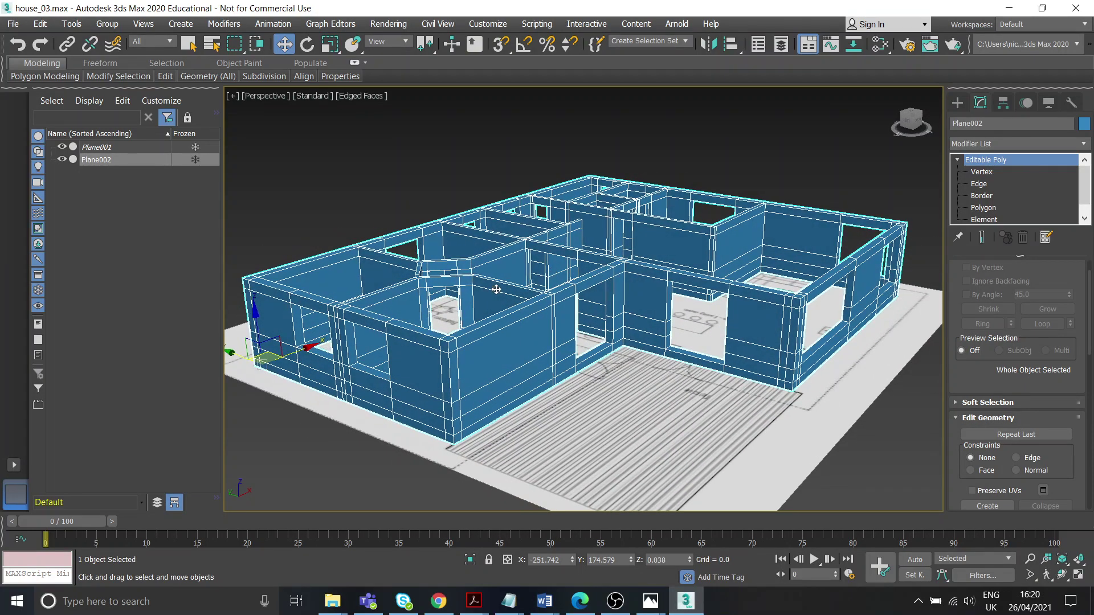
# Examine the house walls, rooms and window openings from several angles.
pyautogui.keyDown('alt'); pyautogui.moveTo(496, 289); pyautogui.dragTo(576, 311, button='middle'); pyautogui.keyUp('alt')
pyautogui.click(679, 149)
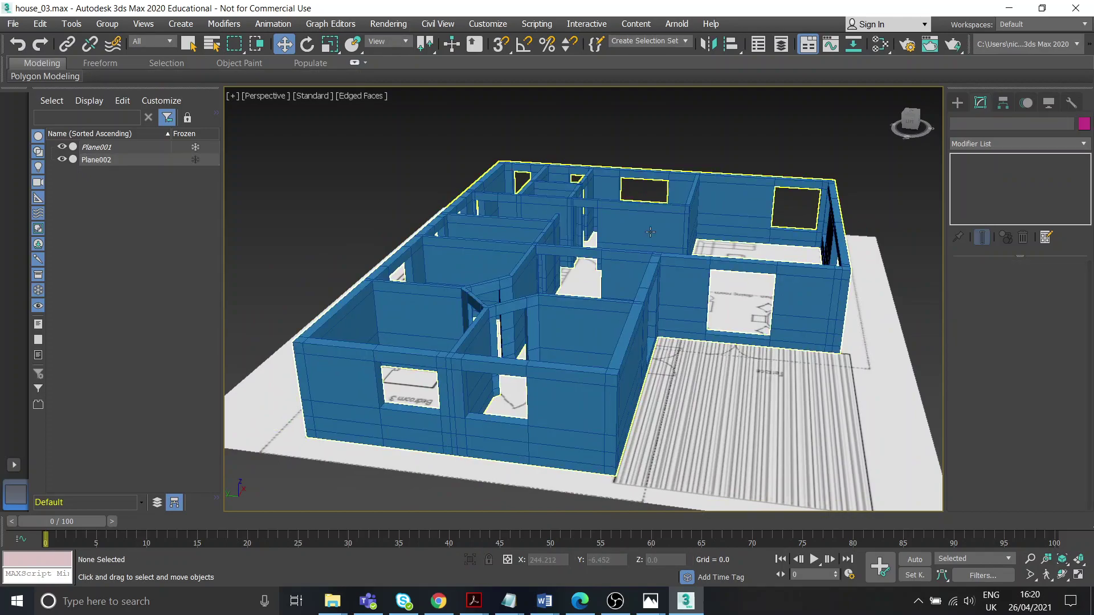
pyautogui.click(681, 276)
pyautogui.keyDown('alt'); pyautogui.moveTo(681, 276); pyautogui.dragTo(654, 260, button='middle'); pyautogui.keyUp('alt')
pyautogui.scroll(3, 654, 258)
pyautogui.scroll(3, 675, 262)
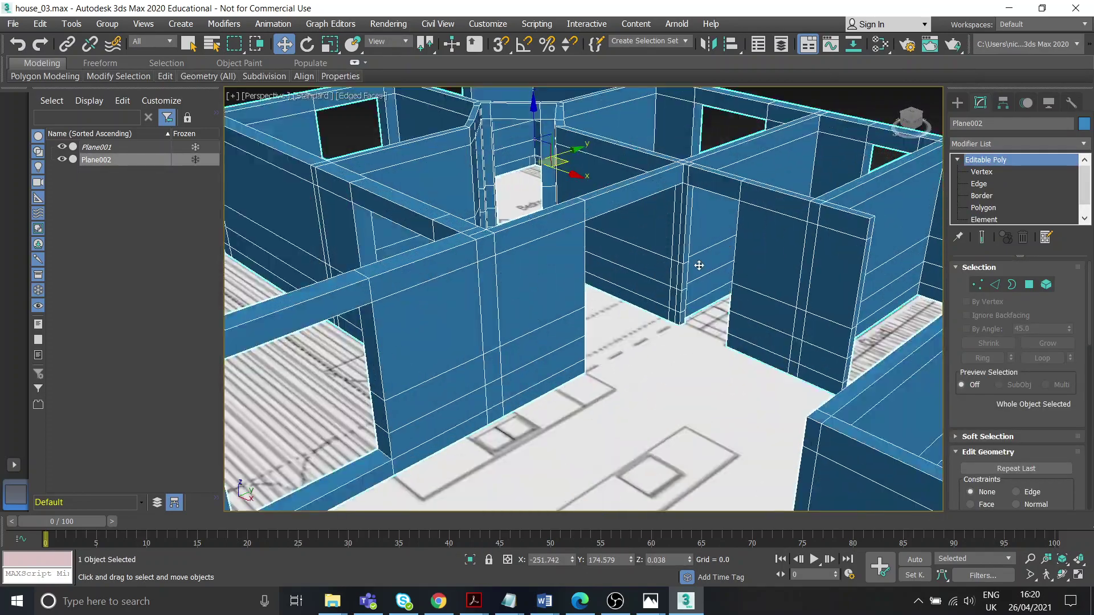
pyautogui.moveTo(740, 263); pyautogui.dragTo(728, 283, button='middle')
pyautogui.keyDown('alt'); pyautogui.moveTo(728, 283); pyautogui.dragTo(641, 289, button='middle'); pyautogui.keyUp('alt')
pyautogui.scroll(-2, 627, 284)
pyautogui.moveTo(403, 343); pyautogui.dragTo(460, 326, button='middle')
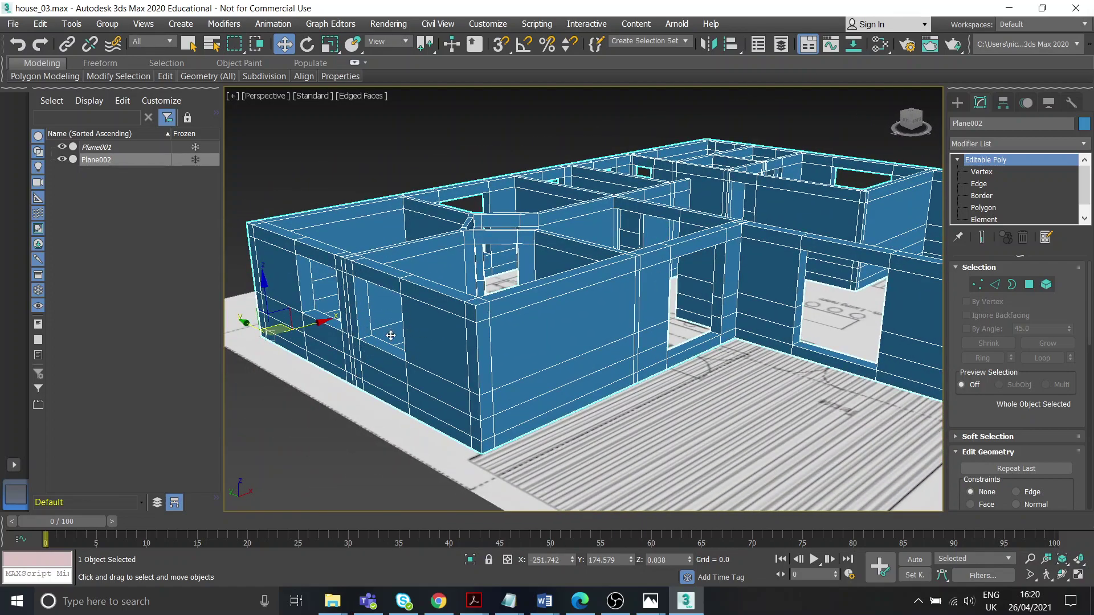
pyautogui.moveTo(597, 328); pyautogui.dragTo(648, 272, button='middle')
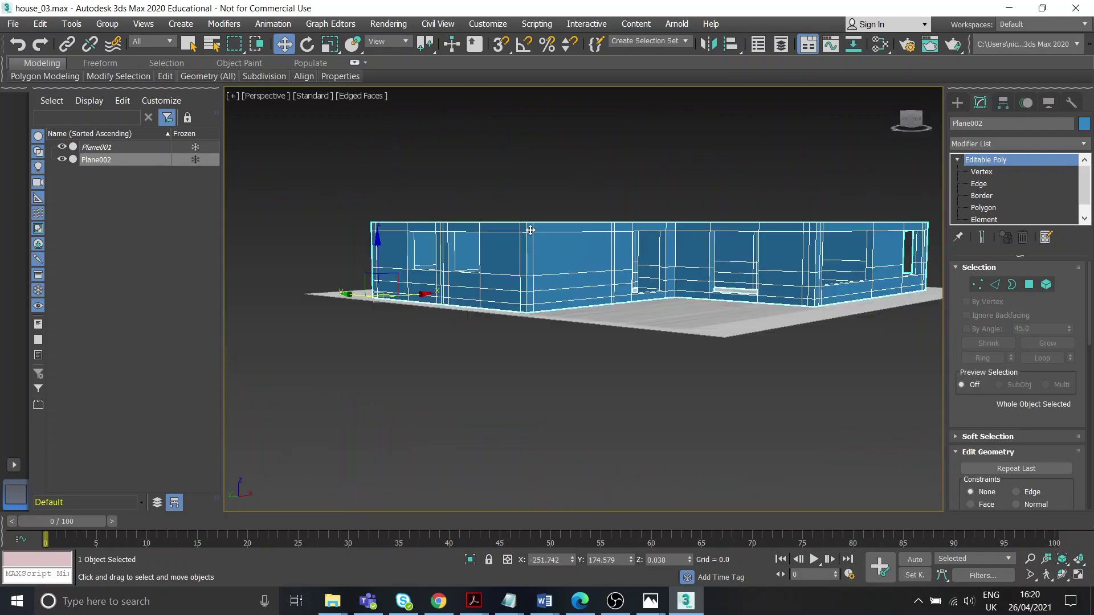
pyautogui.keyDown('alt'); pyautogui.moveTo(535, 168); pyautogui.dragTo(579, 228, button='middle'); pyautogui.keyUp('alt')
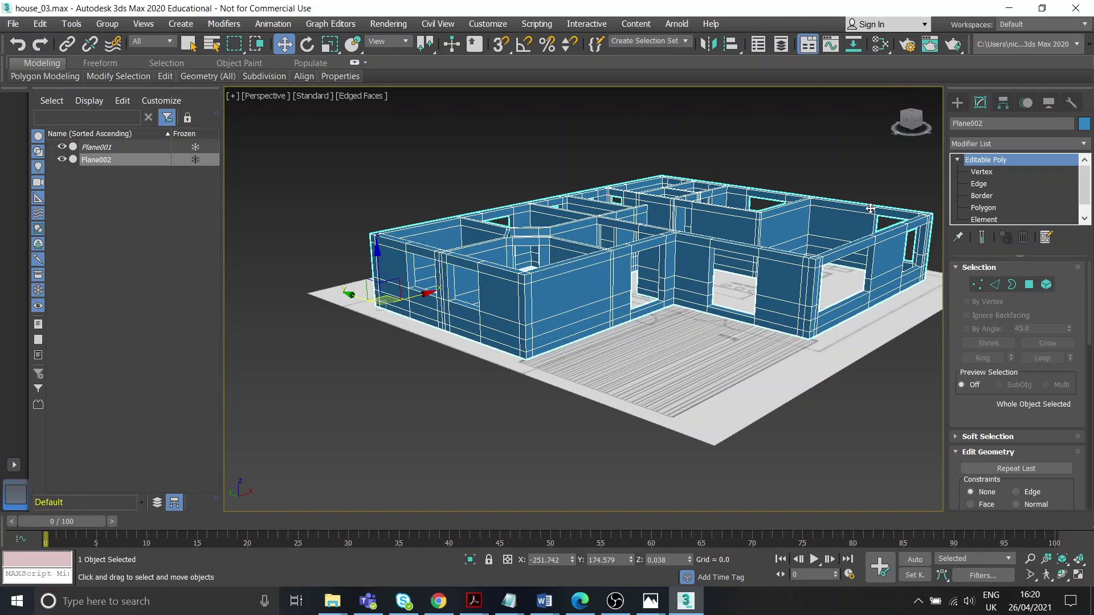
# Deselect the house mesh and start the Box primitive for the window openings of the Bedroom 3 end wall.
pyautogui.click(960, 104)
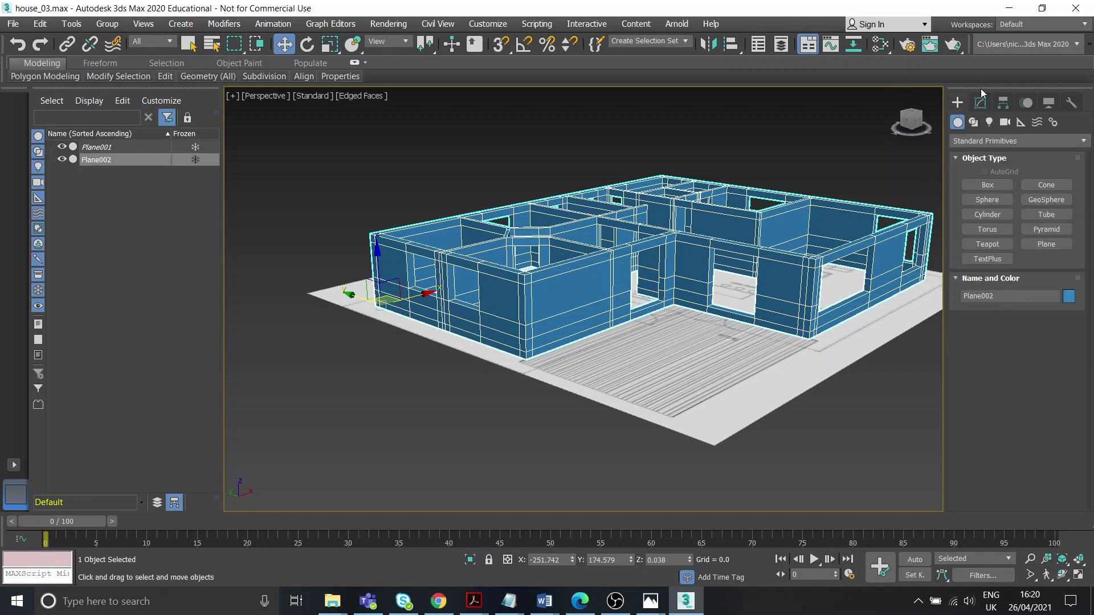
pyautogui.click(432, 381)
pyautogui.keyDown('alt'); pyautogui.moveTo(433, 340); pyautogui.dragTo(466, 340, button='middle'); pyautogui.keyUp('alt')
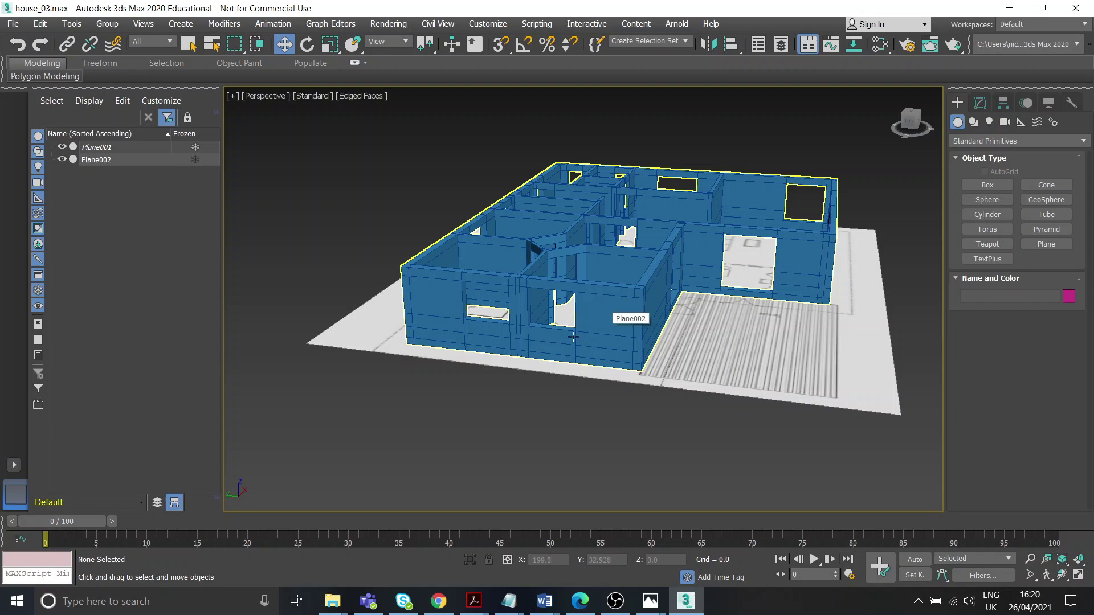
pyautogui.keyDown('alt'); pyautogui.moveTo(574, 337); pyautogui.dragTo(662, 352, button='middle'); pyautogui.keyUp('alt')
pyautogui.scroll(4, 540, 342)
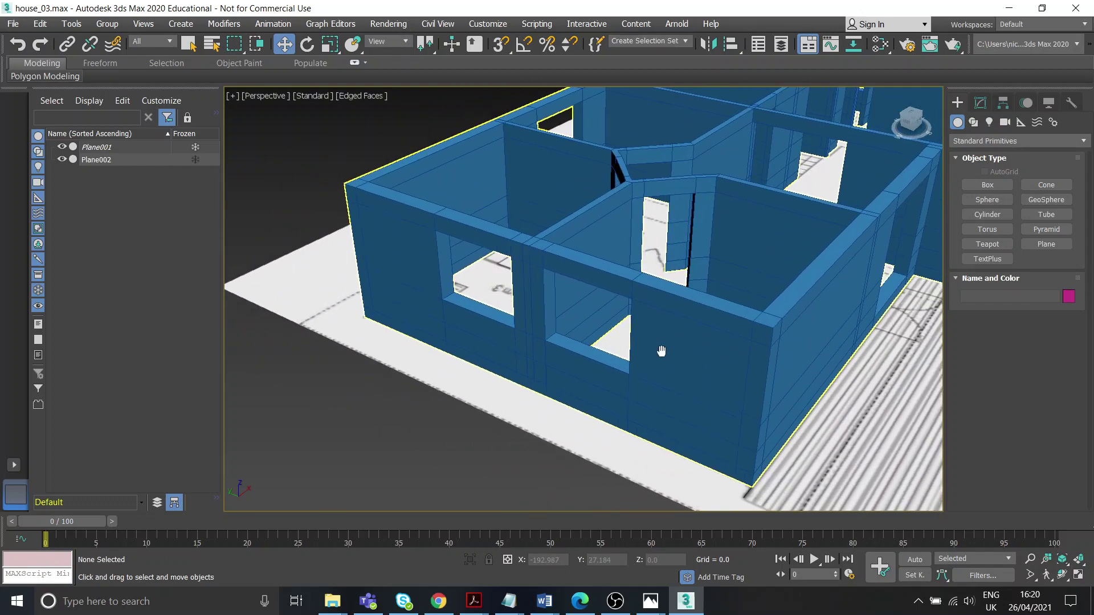
pyautogui.scroll(8, 660, 351)
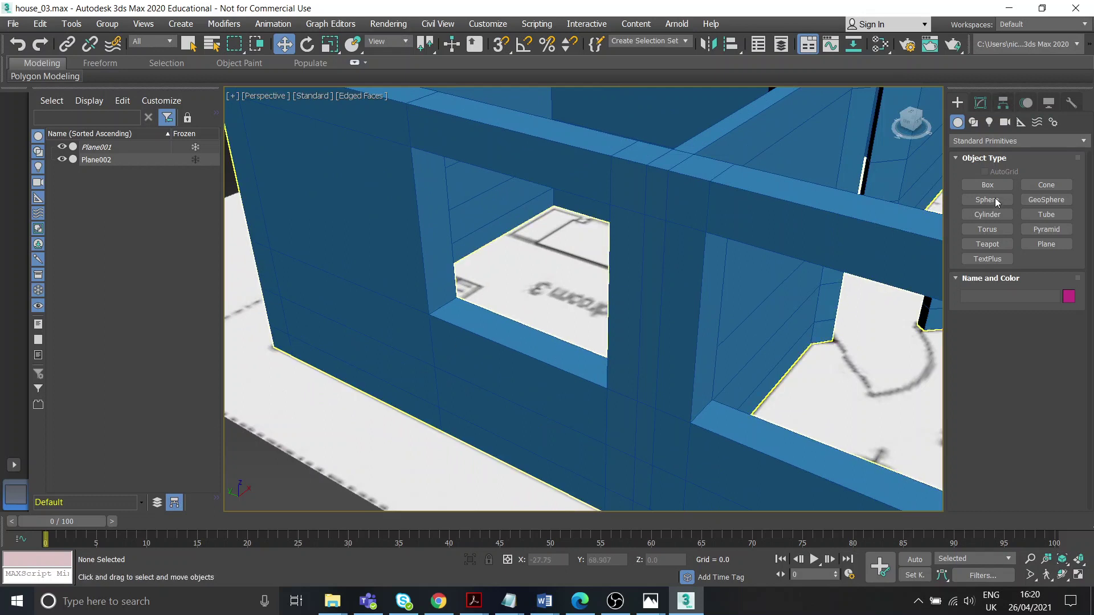
pyautogui.click(982, 187)
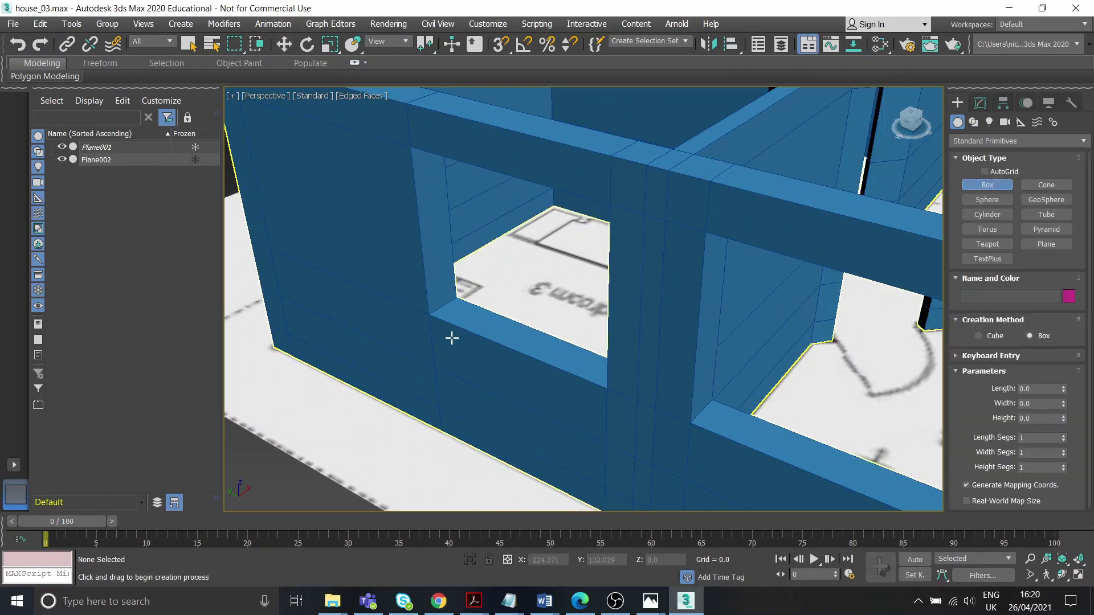
# Draw a trial box about 45 by 28 by 57 on the ground outside the window wall and delete it.
pyautogui.moveTo(488, 326); pyautogui.dragTo(364, 269, button='middle')
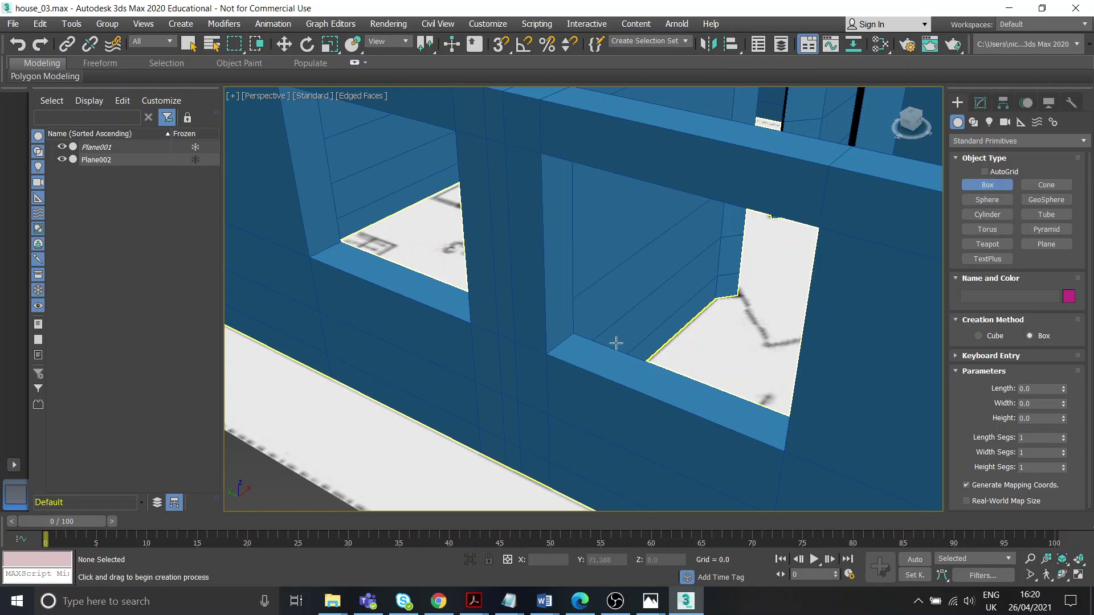
pyautogui.scroll(-8, 617, 343)
pyautogui.keyDown('alt'); pyautogui.moveTo(640, 256); pyautogui.dragTo(647, 261, button='middle'); pyautogui.keyUp('alt')
pyautogui.moveTo(515, 373); pyautogui.dragTo(472, 486)
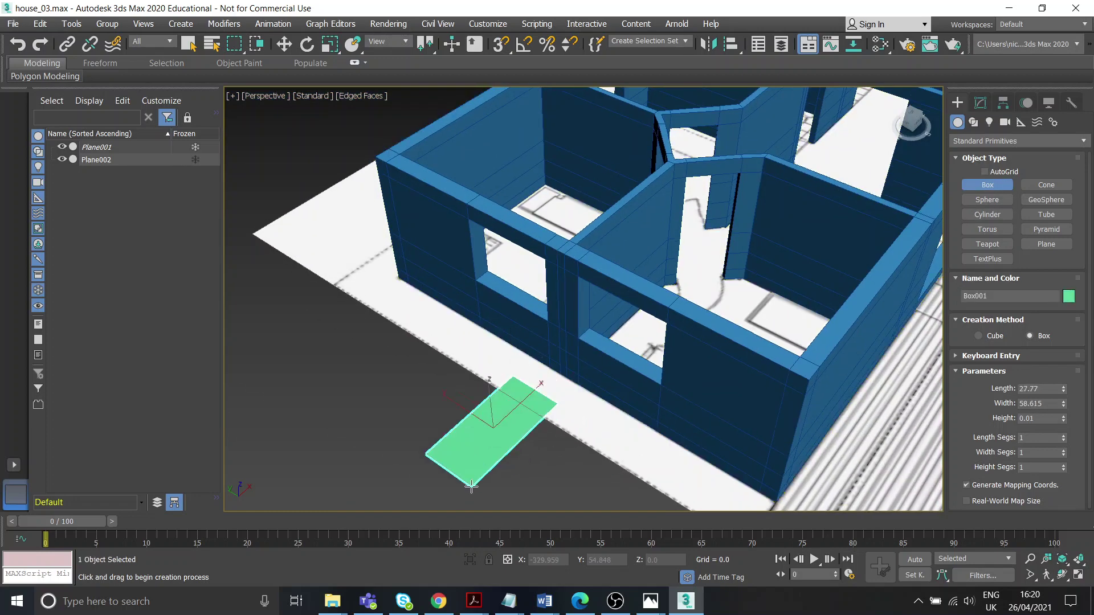
pyautogui.click(574, 387)
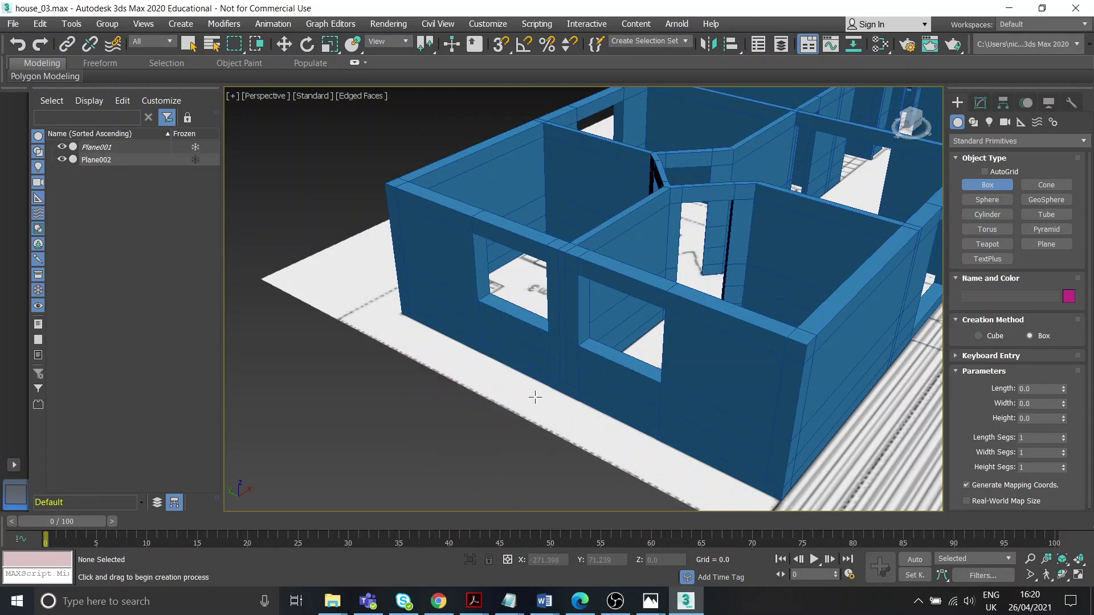
pyautogui.moveTo(559, 404); pyautogui.dragTo(596, 465)
pyautogui.click(586, 341)
pyautogui.keyDown('alt'); pyautogui.moveTo(573, 421); pyautogui.dragTo(560, 437, button='middle'); pyautogui.keyUp('alt')
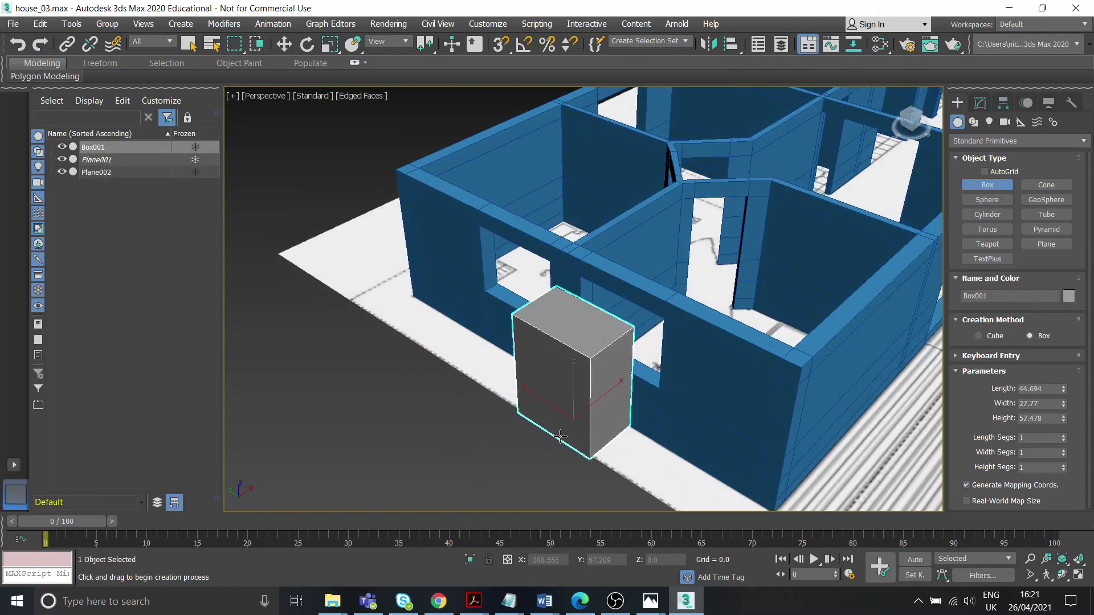
pyautogui.moveTo(712, 416); pyautogui.dragTo(689, 403, button='middle')
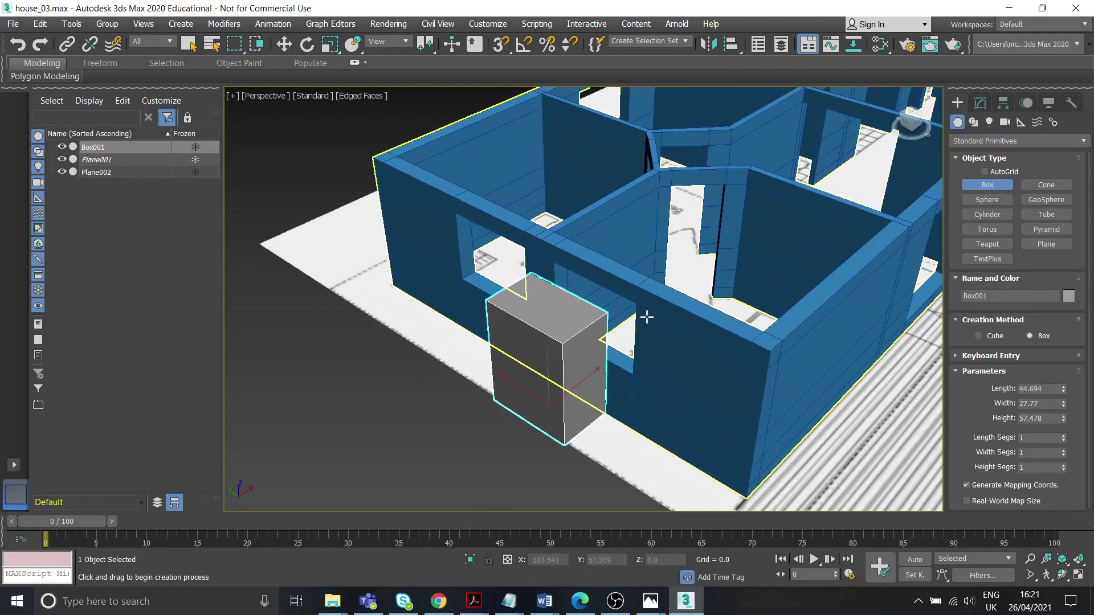
pyautogui.press('Delete')
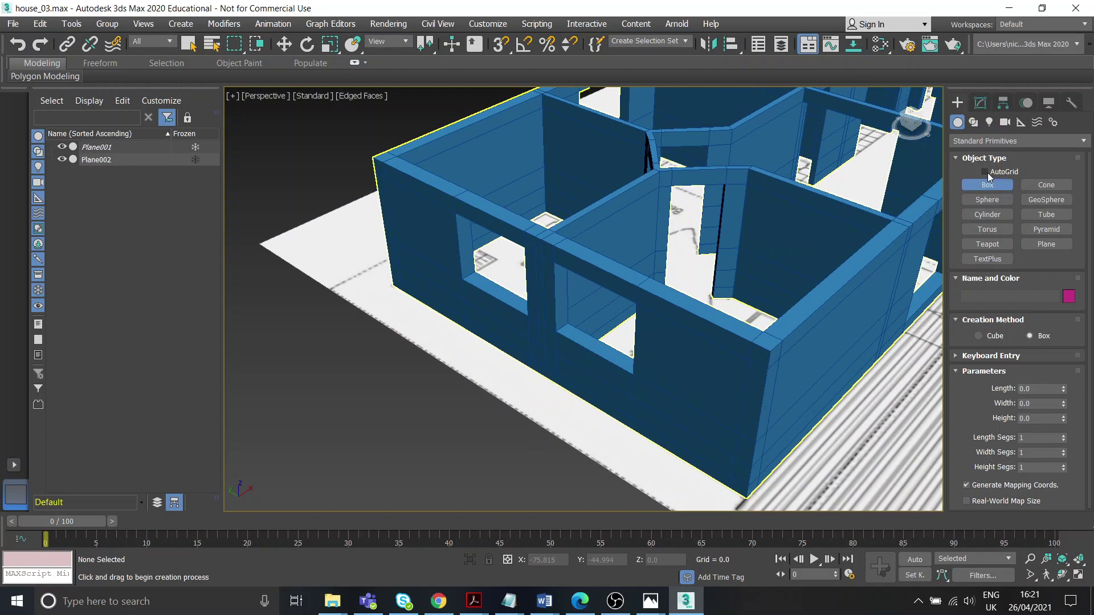
# With AutoGrid enabled, draw a box about 45.1 long, 3.4 wide and 33.4 high on the Bedroom 4 window sill.
pyautogui.keyDown('alt'); pyautogui.moveTo(678, 268); pyautogui.dragTo(745, 278, button='middle'); pyautogui.keyUp('alt')
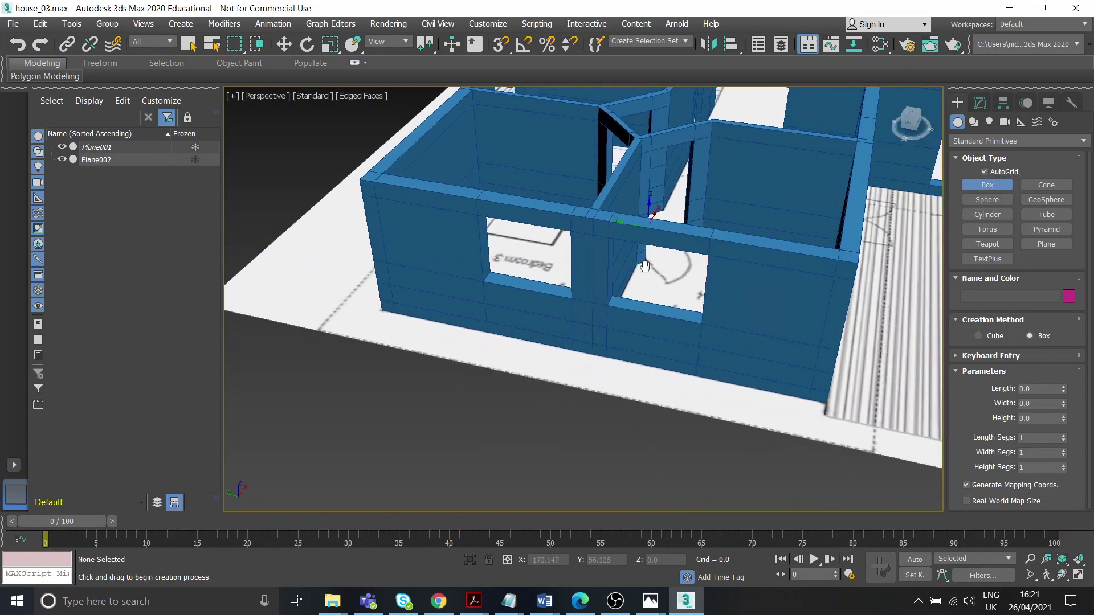
pyautogui.scroll(3, 663, 314)
pyautogui.scroll(4, 663, 314)
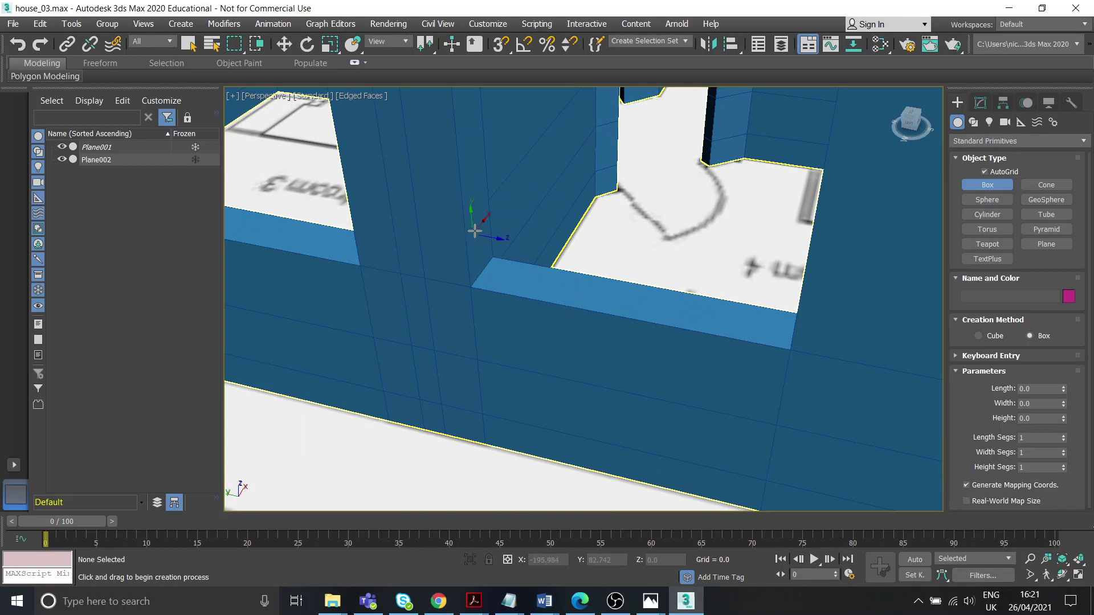
pyautogui.scroll(-3, 475, 231)
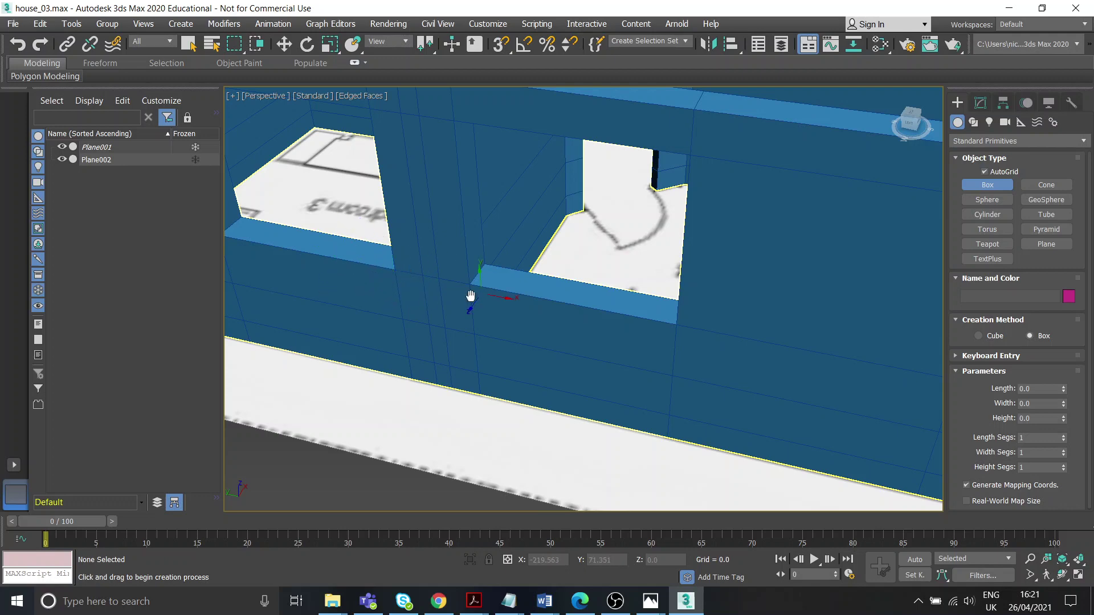
pyautogui.keyDown('alt'); pyautogui.moveTo(471, 296); pyautogui.dragTo(529, 300, button='middle'); pyautogui.keyUp('alt')
pyautogui.scroll(5, 570, 319)
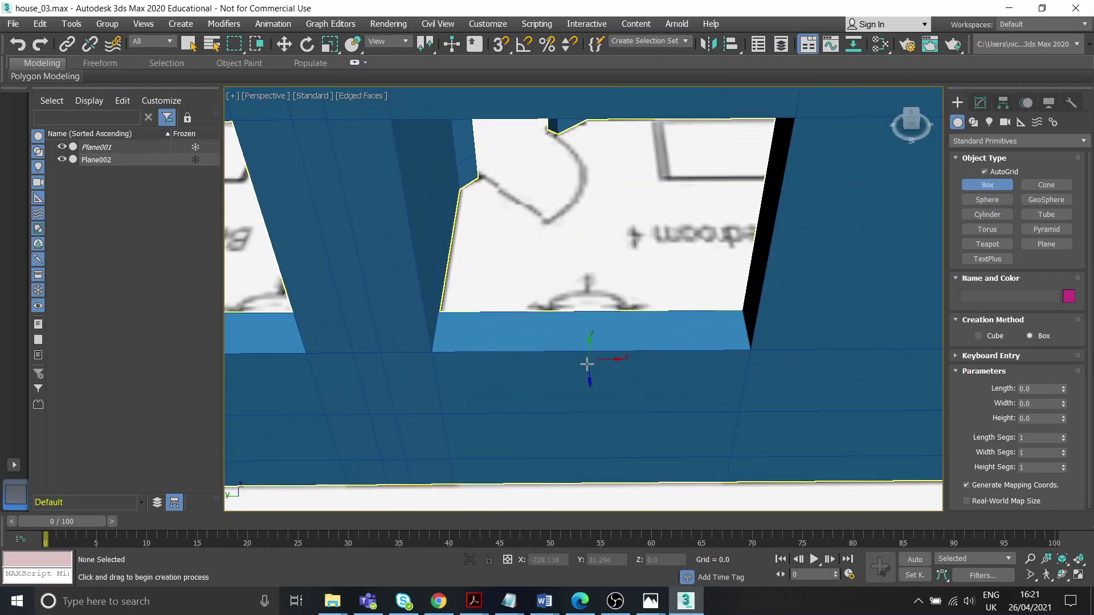
pyautogui.moveTo(437, 323); pyautogui.dragTo(748, 340)
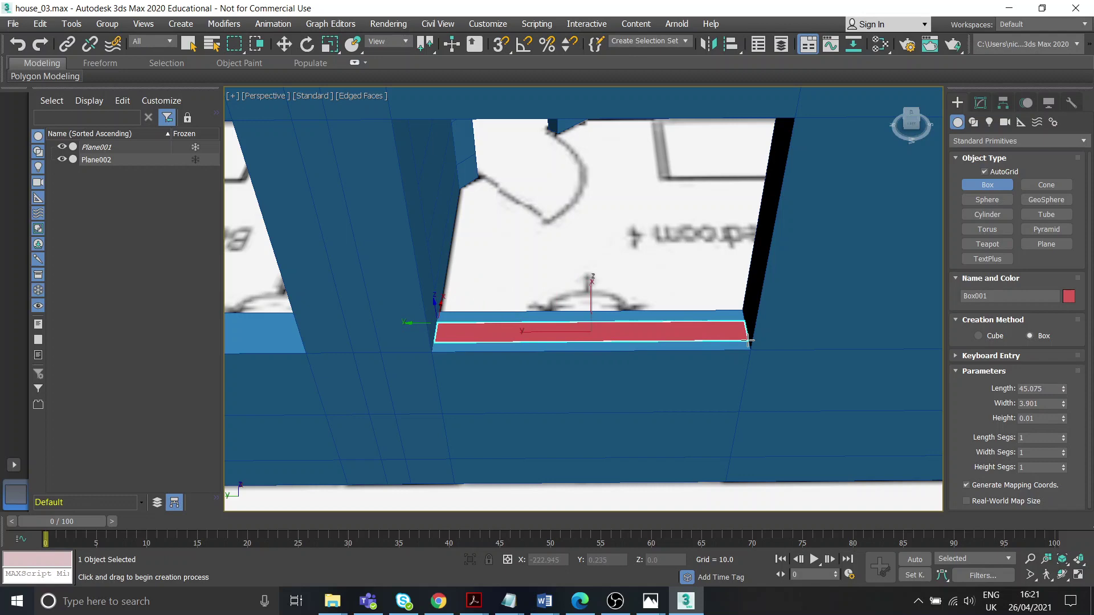
pyautogui.click(752, 109)
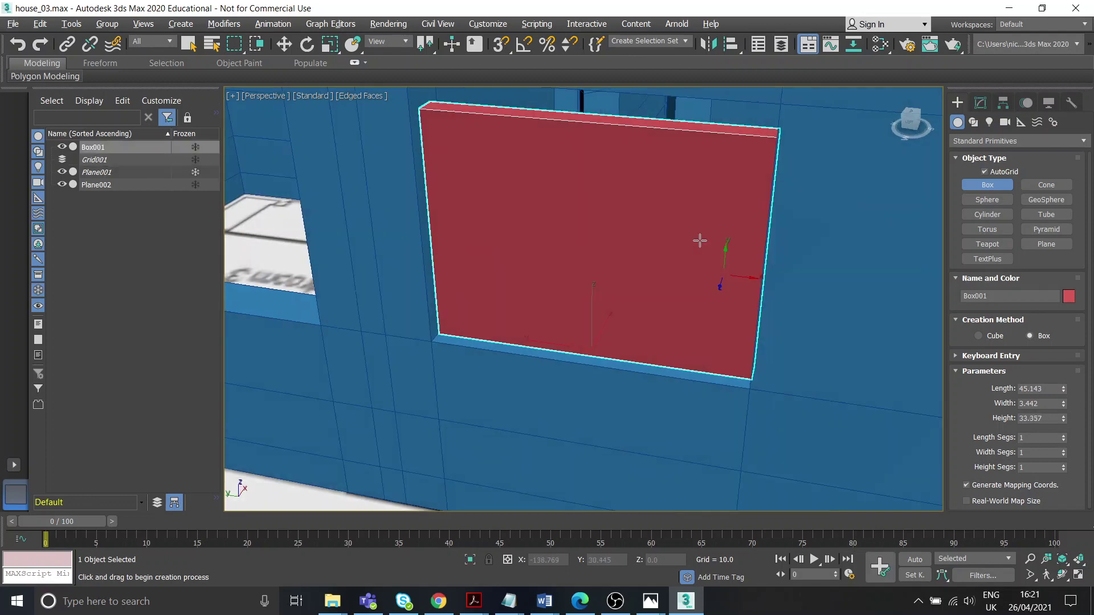
# Finish box creation and convert the window box to an Editable Poly.
pyautogui.keyDown('alt'); pyautogui.moveTo(700, 241); pyautogui.dragTo(655, 232, button='middle'); pyautogui.keyUp('alt')
pyautogui.scroll(-3, 636, 228)
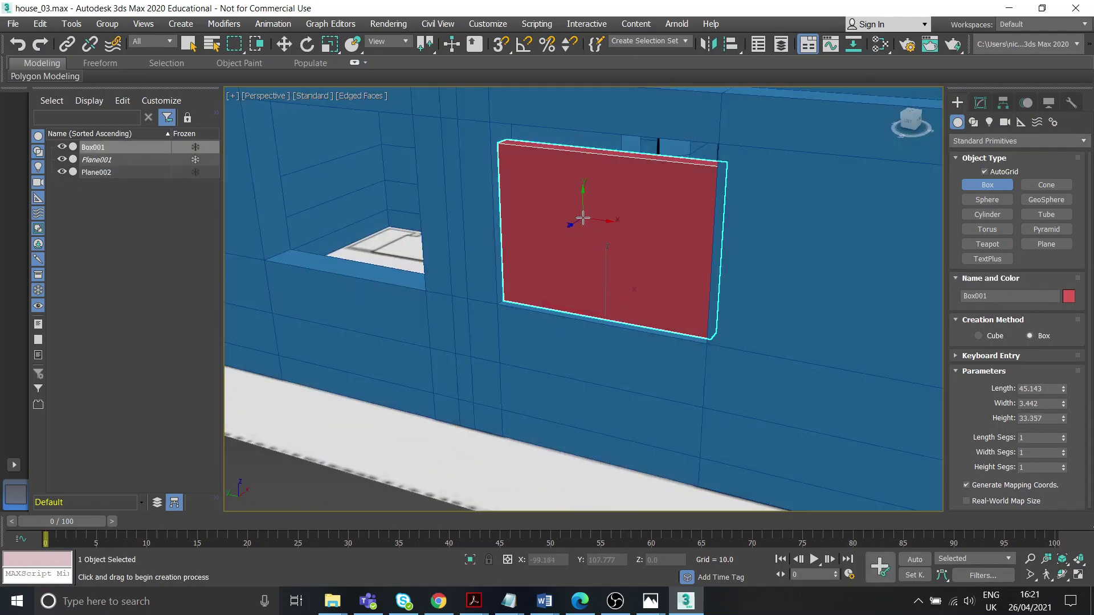
pyautogui.rightClick(583, 217)
pyautogui.rightClick(583, 219)
pyautogui.moveTo(670, 385)
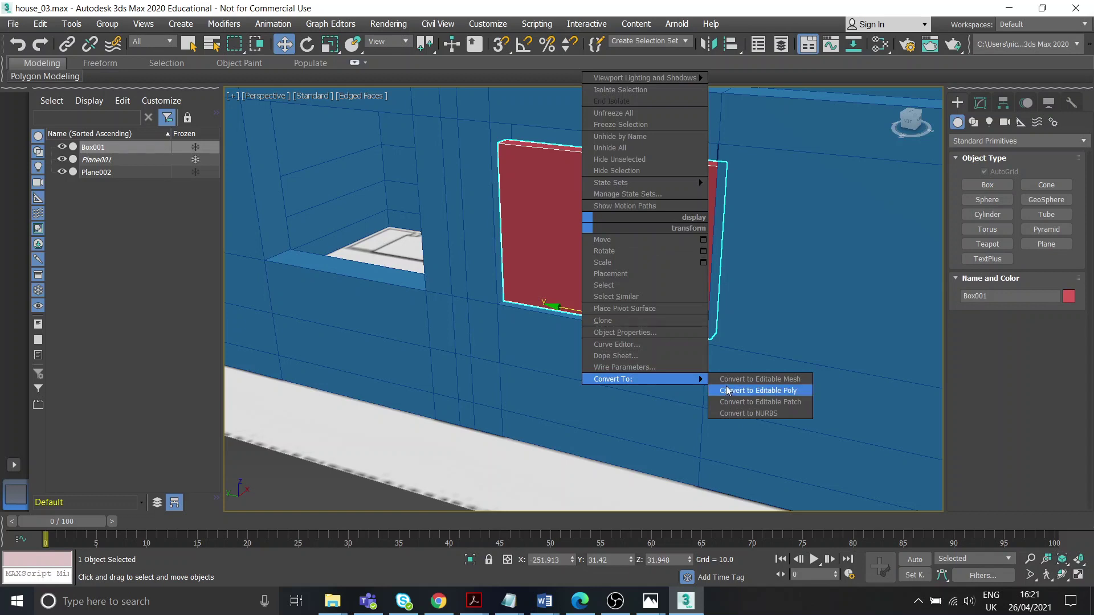
pyautogui.click(980, 102)
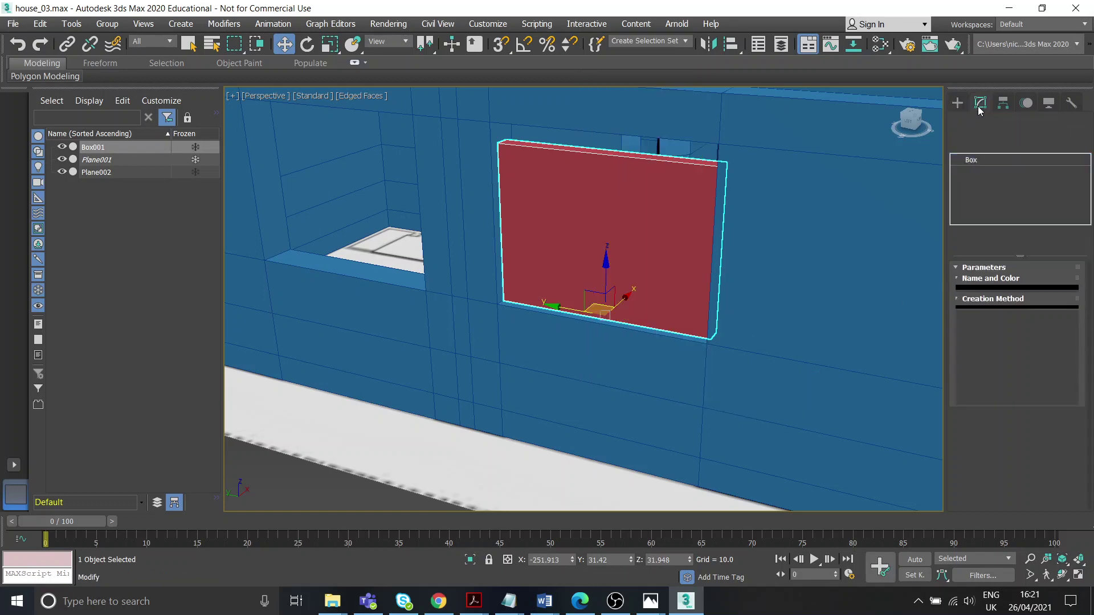
pyautogui.rightClick(598, 245)
pyautogui.moveTo(670, 385)
pyautogui.click(786, 407)
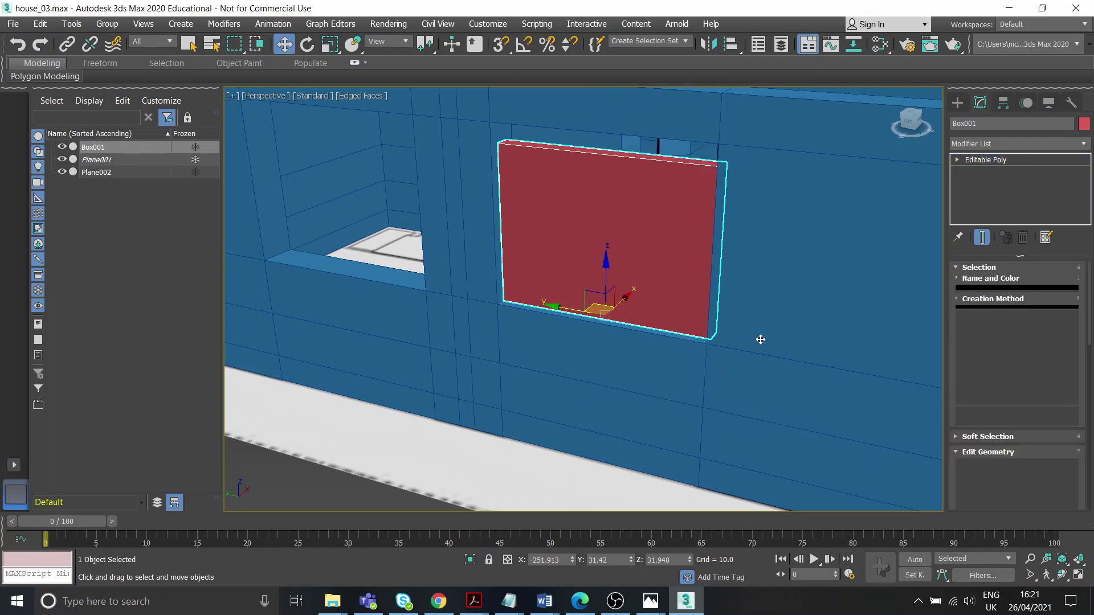
# Select the four vertices at the window box's right side and shift them along Y to fit the opening.
pyautogui.moveTo(705, 237)
pyautogui.keyDown('alt'); pyautogui.mouseDown(button='middle')
pyautogui.moveTo(695, 242)
pyautogui.moveTo(689, 220)
pyautogui.moveTo(630, 219)
pyautogui.moveTo(559, 190)
pyautogui.moveTo(579, 218)
pyautogui.moveTo(596, 215)
pyautogui.moveTo(534, 186)
pyautogui.mouseUp(button='middle'); pyautogui.keyUp('alt')
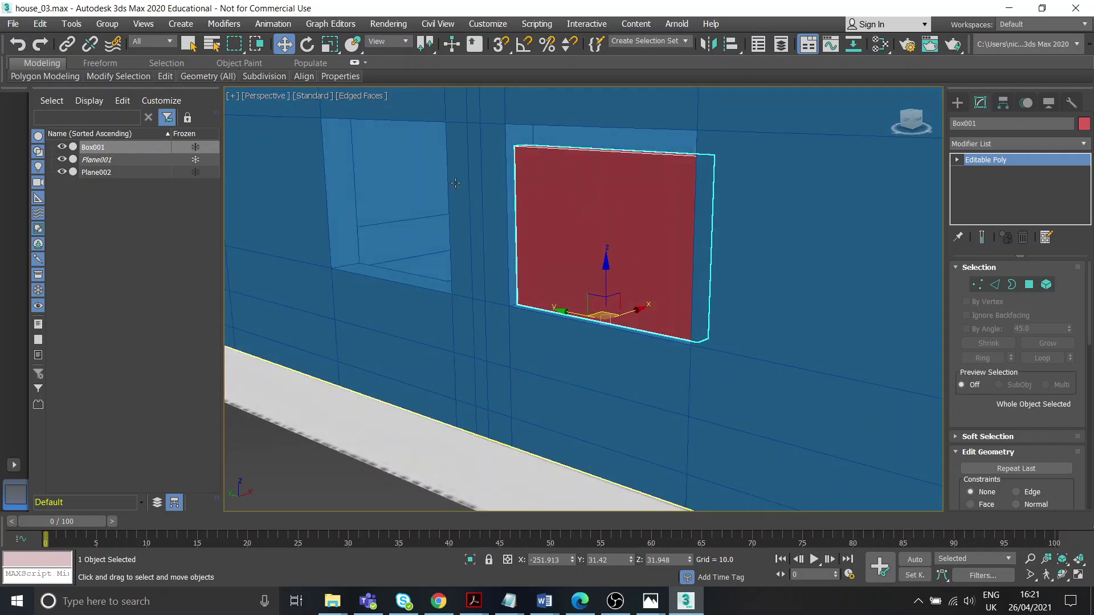
pyautogui.moveTo(398, 184); pyautogui.dragTo(319, 194, button='middle')
pyautogui.keyDown('alt'); pyautogui.moveTo(703, 247); pyautogui.dragTo(696, 254, button='middle'); pyautogui.keyUp('alt')
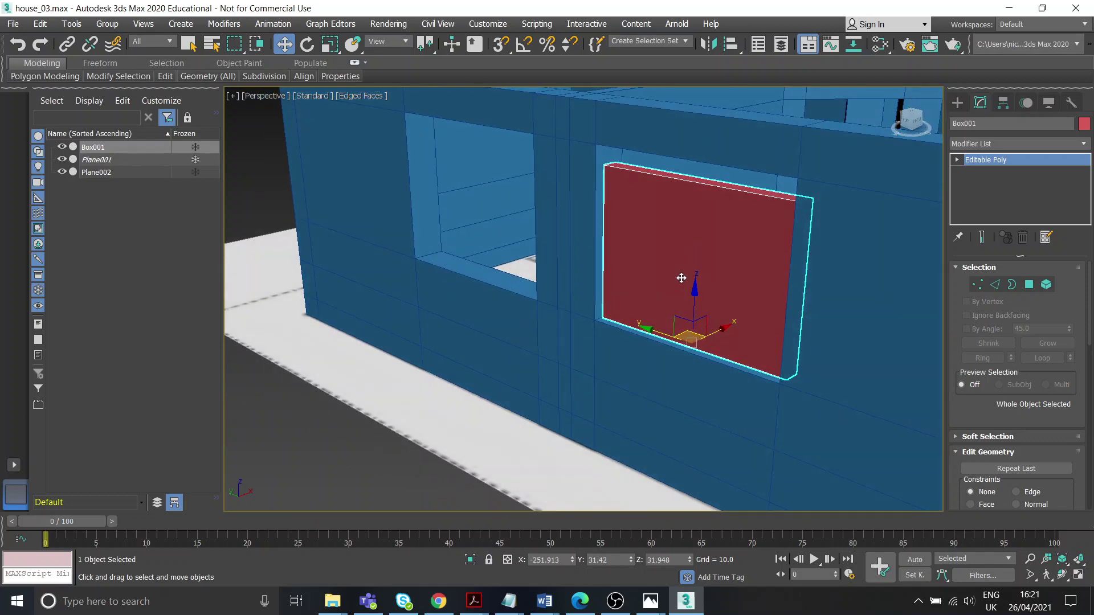
pyautogui.scroll(2, 681, 278)
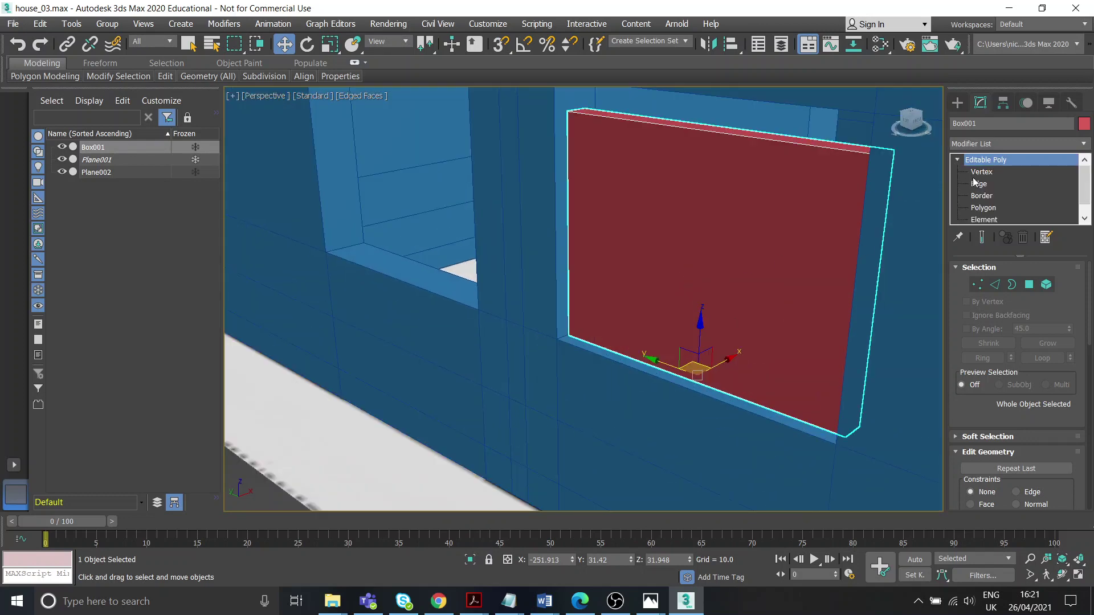
pyautogui.click(973, 174)
pyautogui.keyDown('alt'); pyautogui.moveTo(783, 231); pyautogui.dragTo(725, 221, button='middle'); pyautogui.keyUp('alt')
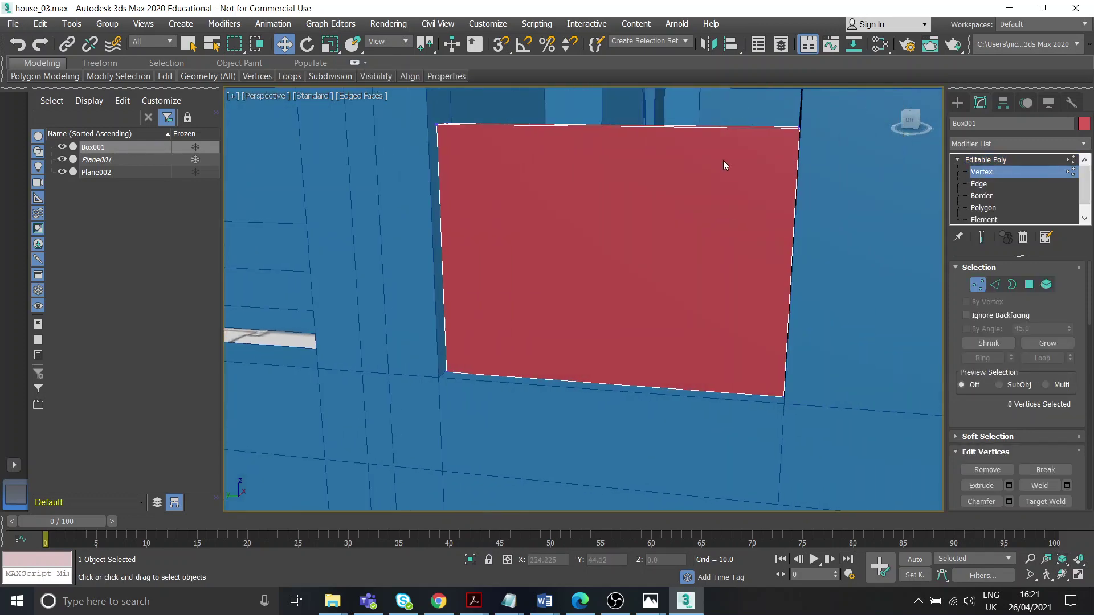
pyautogui.moveTo(864, 453); pyautogui.dragTo(861, 447)
pyautogui.scroll(4, 743, 306)
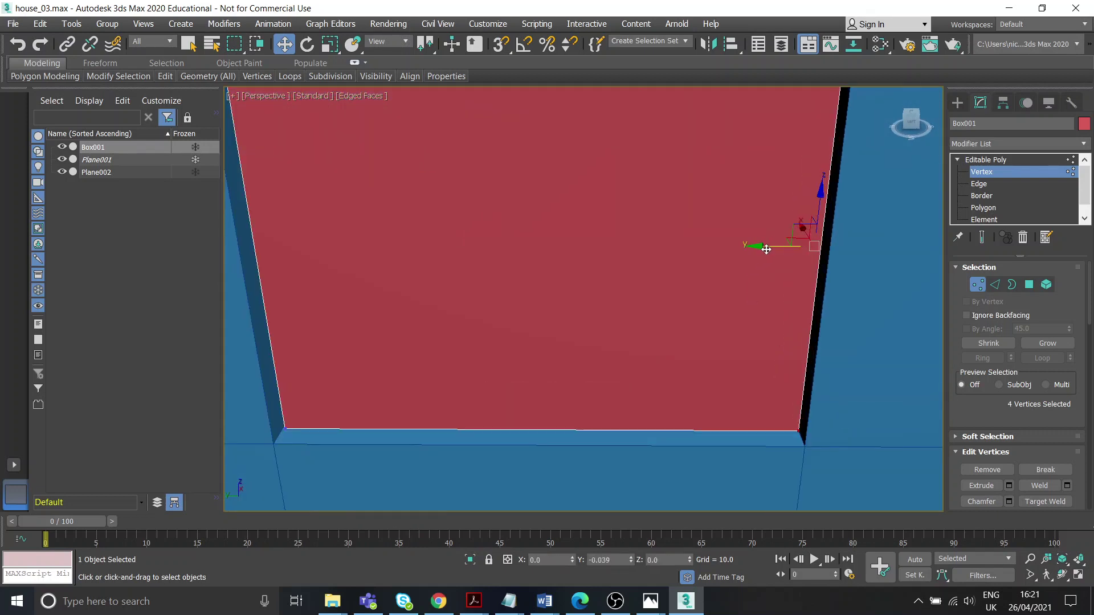
# Select the window box's four top vertices and raise them about 4.62 to meet the top of the opening.
pyautogui.scroll(-4, 769, 273)
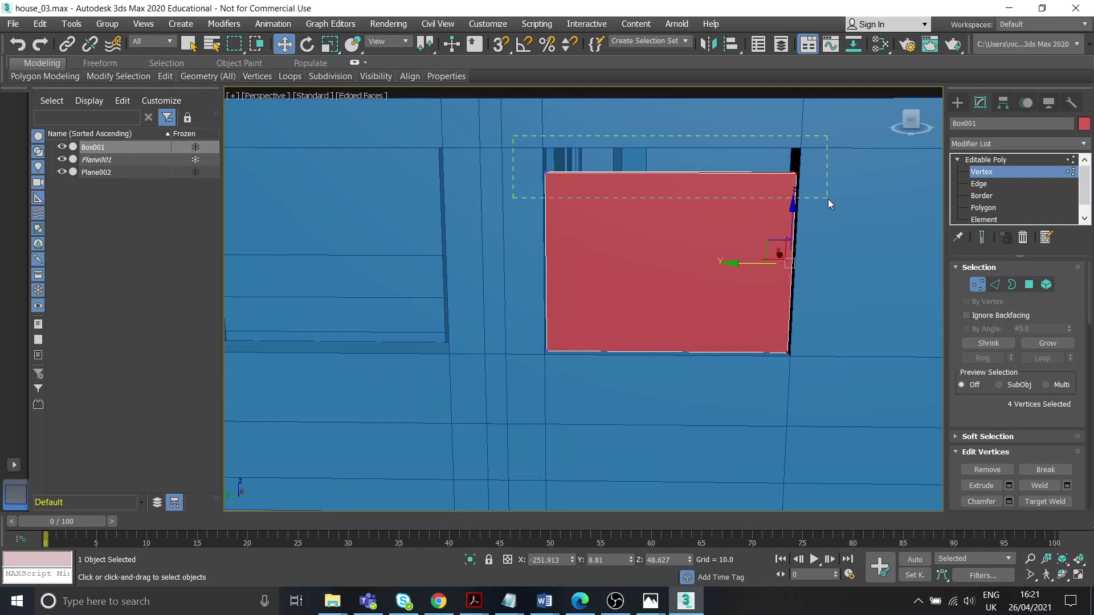
pyautogui.scroll(4, 684, 149)
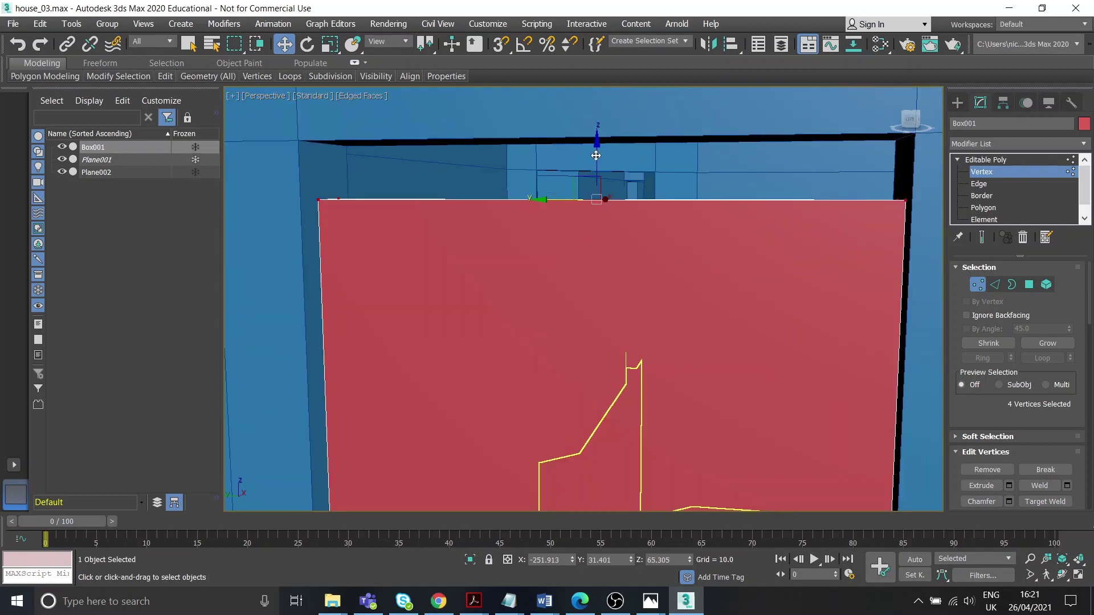
pyautogui.moveTo(596, 156); pyautogui.dragTo(602, 95)
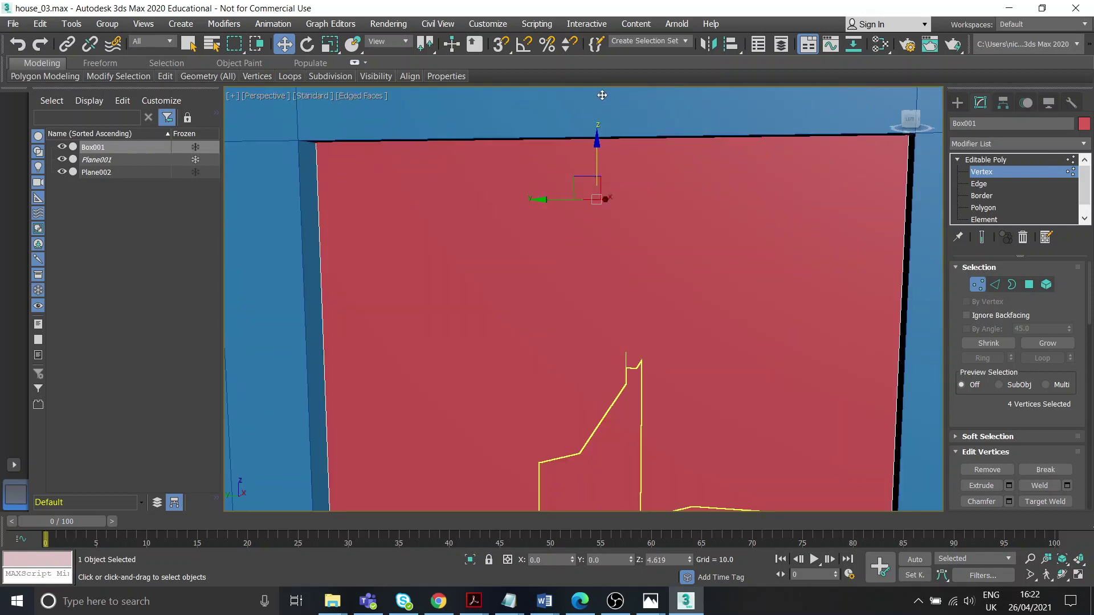
pyautogui.scroll(-2, 561, 184)
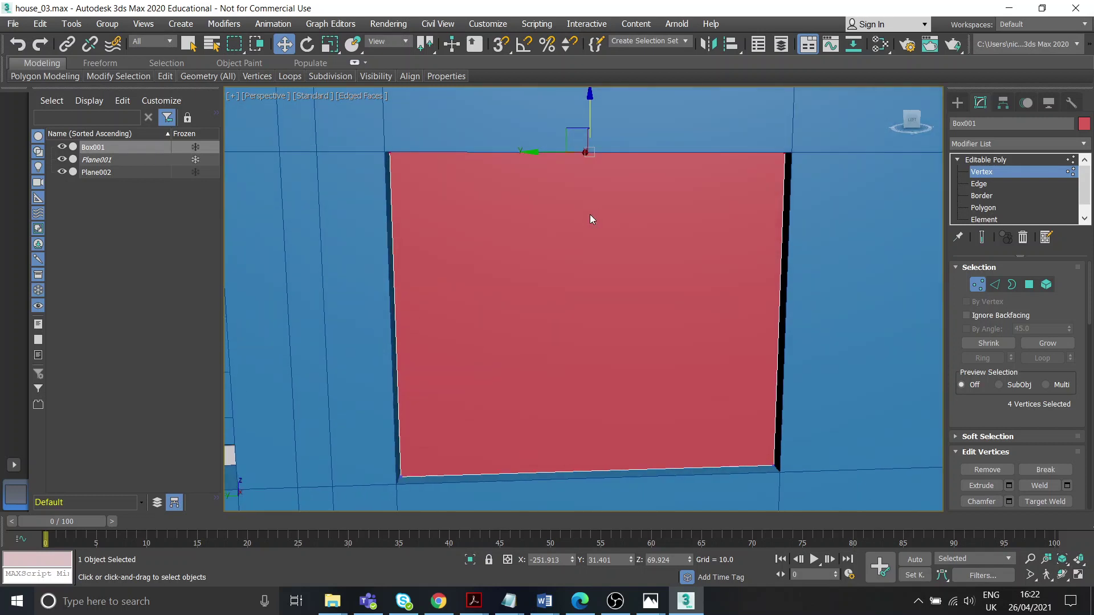
# Select the four vertices at the window box's left side and shift them about 0.25 along Y to fit the opening.
pyautogui.moveTo(481, 497); pyautogui.dragTo(481, 498)
pyautogui.keyDown('alt'); pyautogui.moveTo(480, 491); pyautogui.dragTo(485, 417, button='middle'); pyautogui.keyUp('alt')
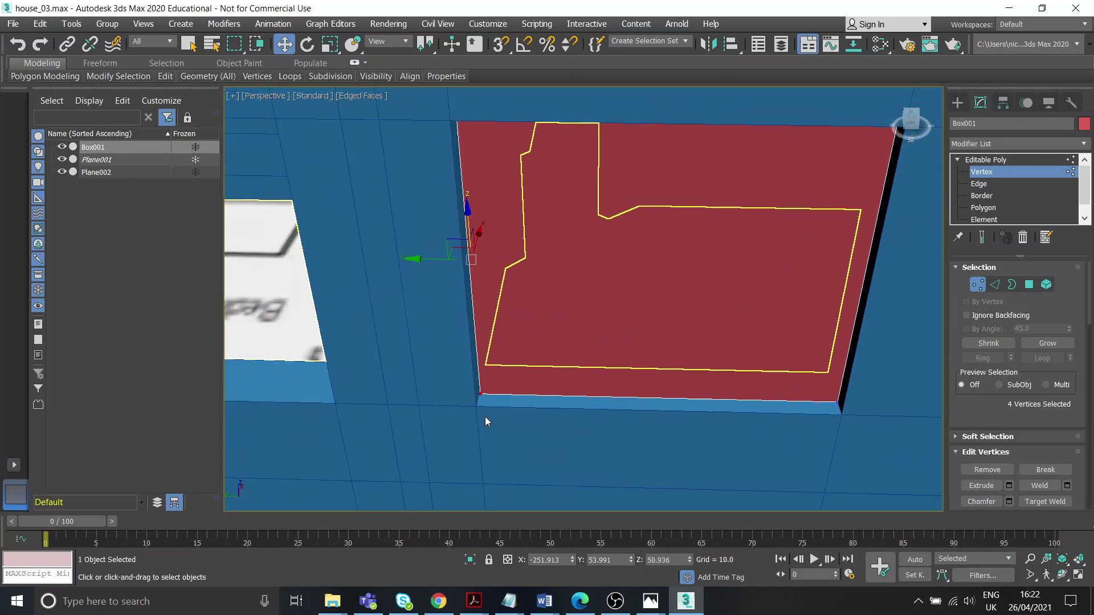
pyautogui.scroll(3, 485, 411)
pyautogui.moveTo(488, 362); pyautogui.dragTo(507, 349, button='middle')
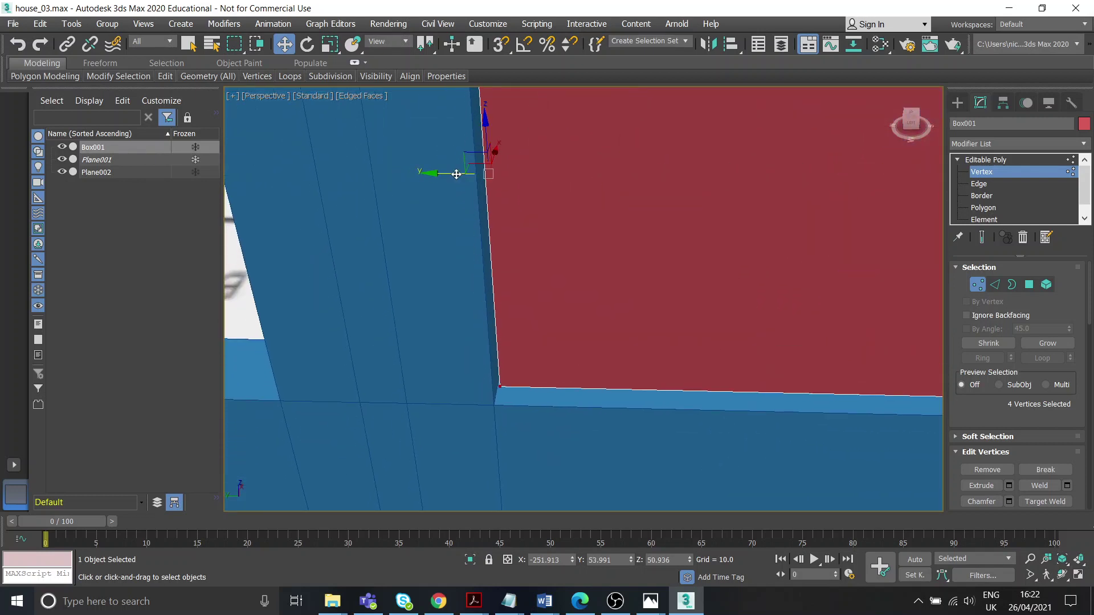
pyautogui.scroll(-4, 543, 318)
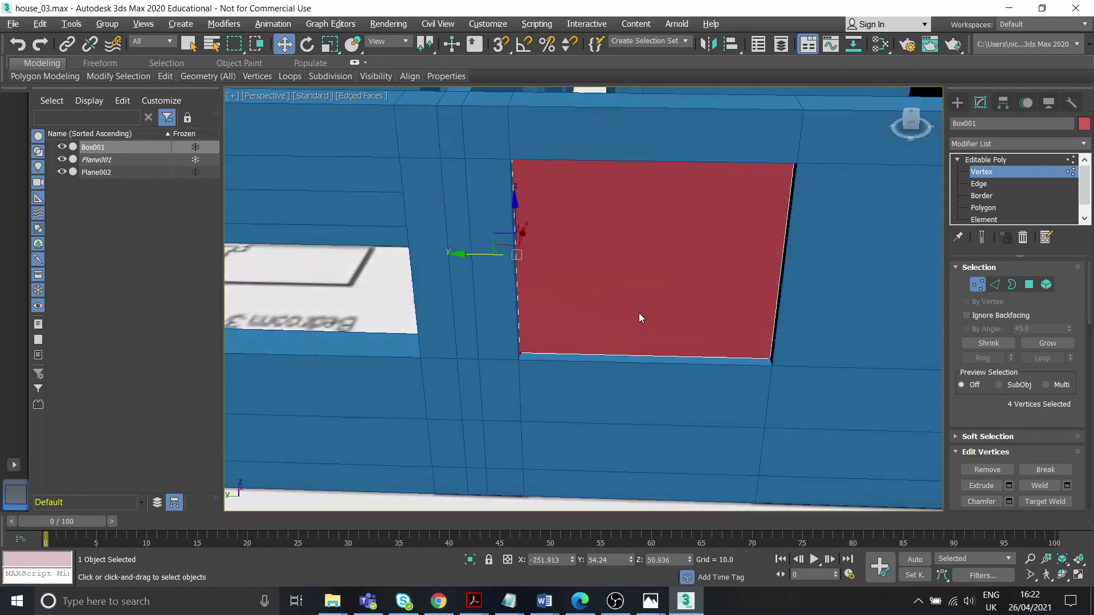
# Inset the window box's outward-facing polygon to form a narrow frame border and extrude it inward about 1.05.
pyautogui.keyDown('alt'); pyautogui.moveTo(639, 313); pyautogui.dragTo(591, 316, button='middle'); pyautogui.keyUp('alt')
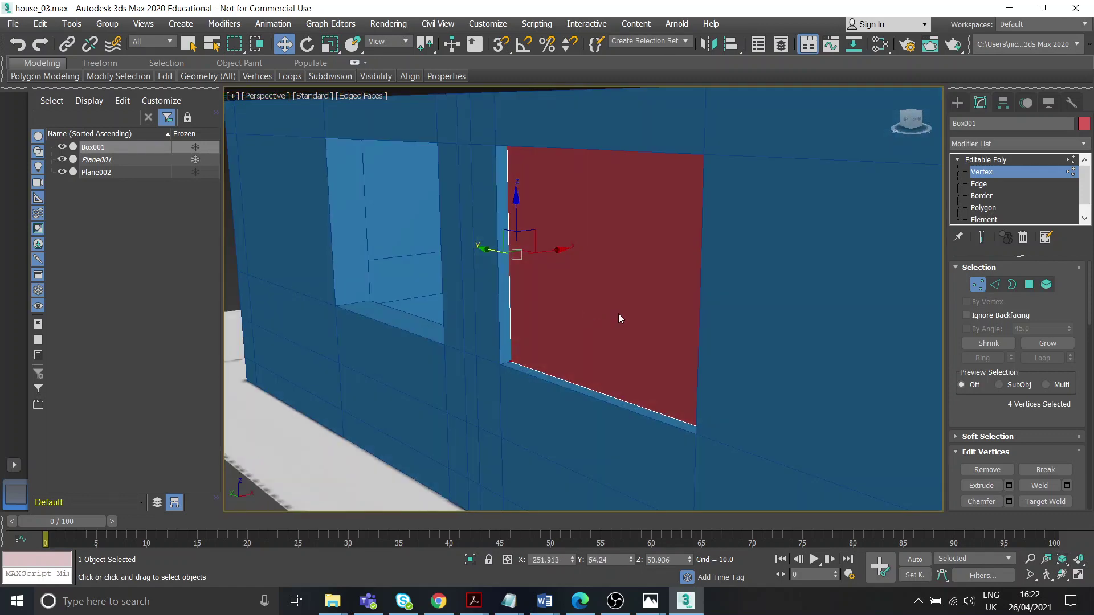
pyautogui.click(978, 162)
pyautogui.click(991, 208)
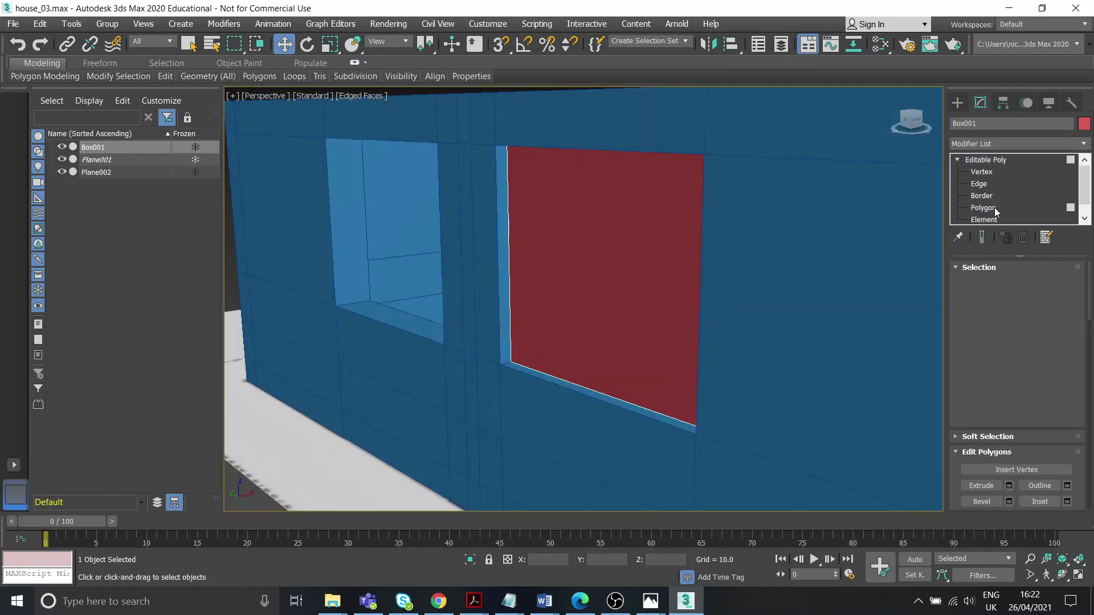
pyautogui.click(599, 257)
pyautogui.keyDown('alt'); pyautogui.moveTo(578, 279); pyautogui.dragTo(906, 429, button='middle'); pyautogui.keyUp('alt')
pyautogui.scroll(-2, 1067, 450)
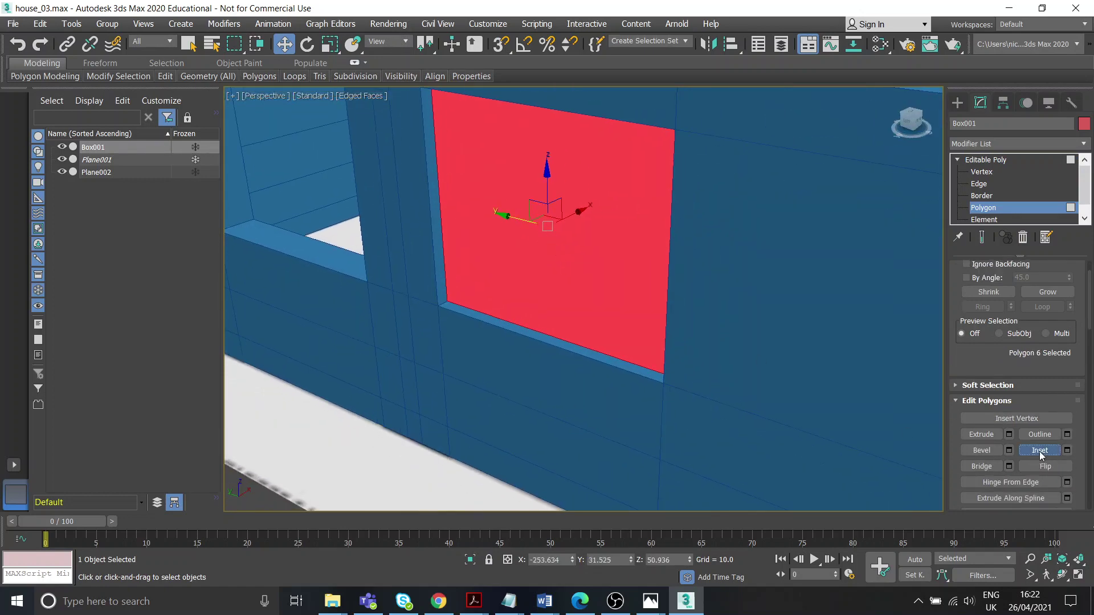
pyautogui.click(1040, 450)
pyautogui.keyDown('alt'); pyautogui.moveTo(576, 273); pyautogui.dragTo(555, 263, button='middle'); pyautogui.keyUp('alt')
pyautogui.moveTo(539, 249); pyautogui.dragTo(544, 255)
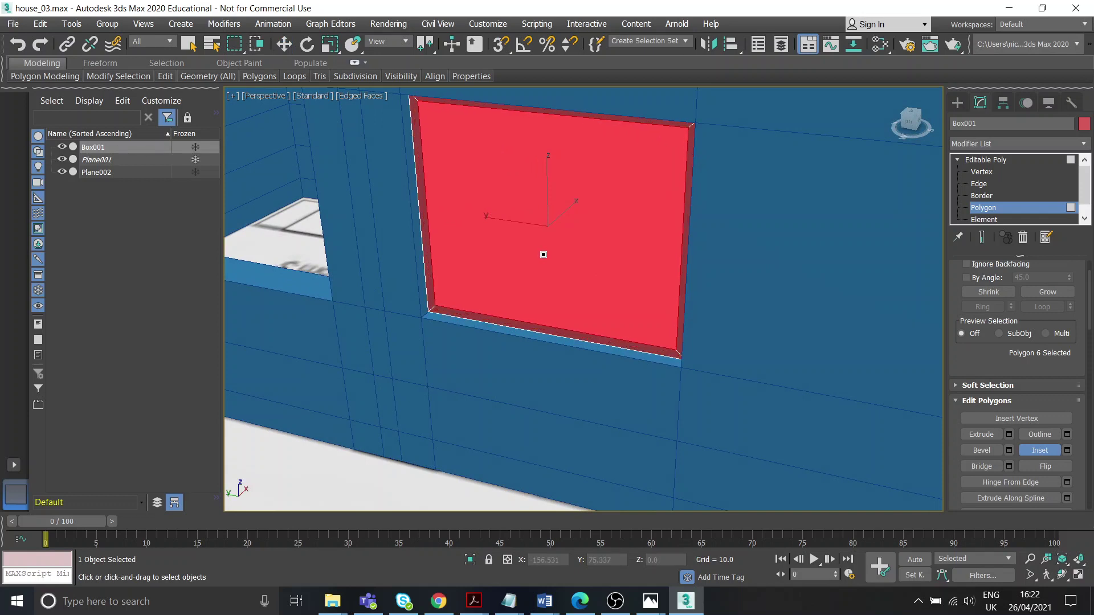
pyautogui.keyDown('alt'); pyautogui.moveTo(543, 255); pyautogui.dragTo(587, 270, button='middle'); pyautogui.keyUp('alt')
pyautogui.scroll(5, 496, 268)
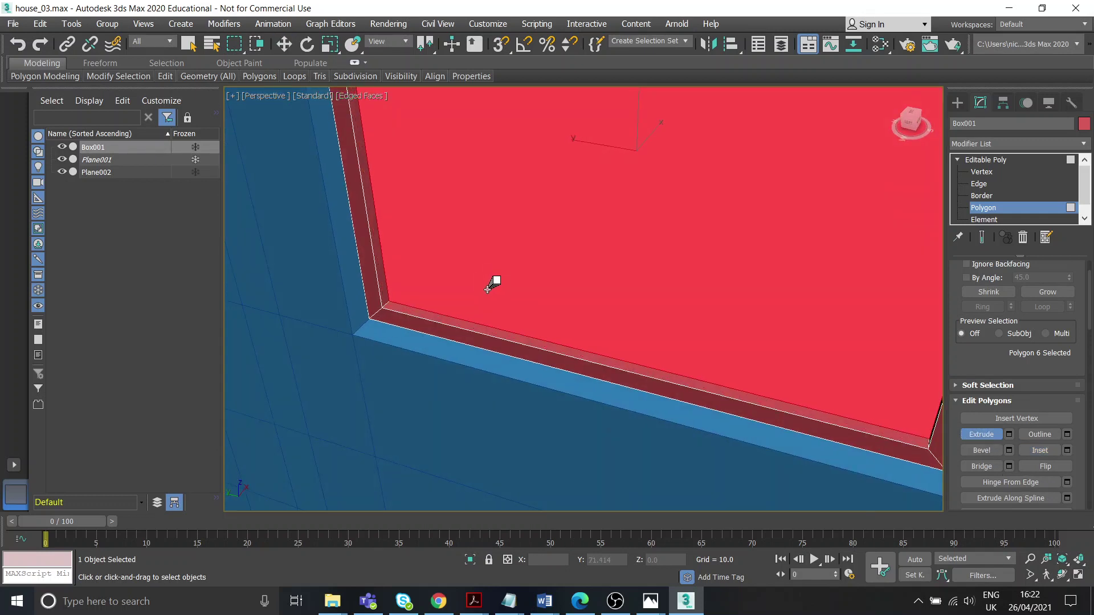
pyautogui.click(1040, 451)
pyautogui.scroll(-8, 810, 308)
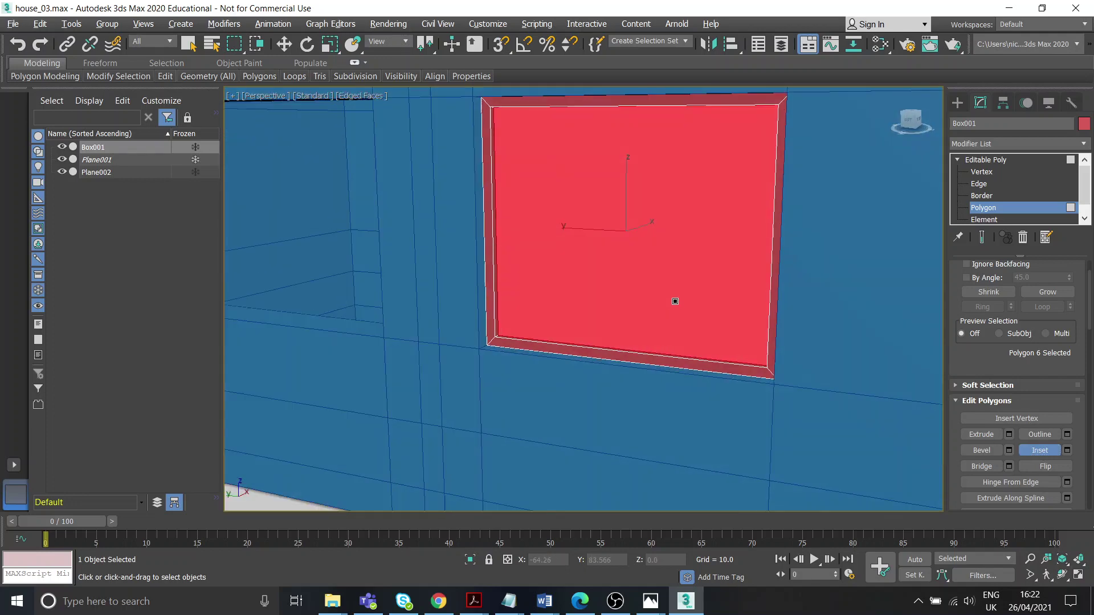
pyautogui.scroll(5, 675, 301)
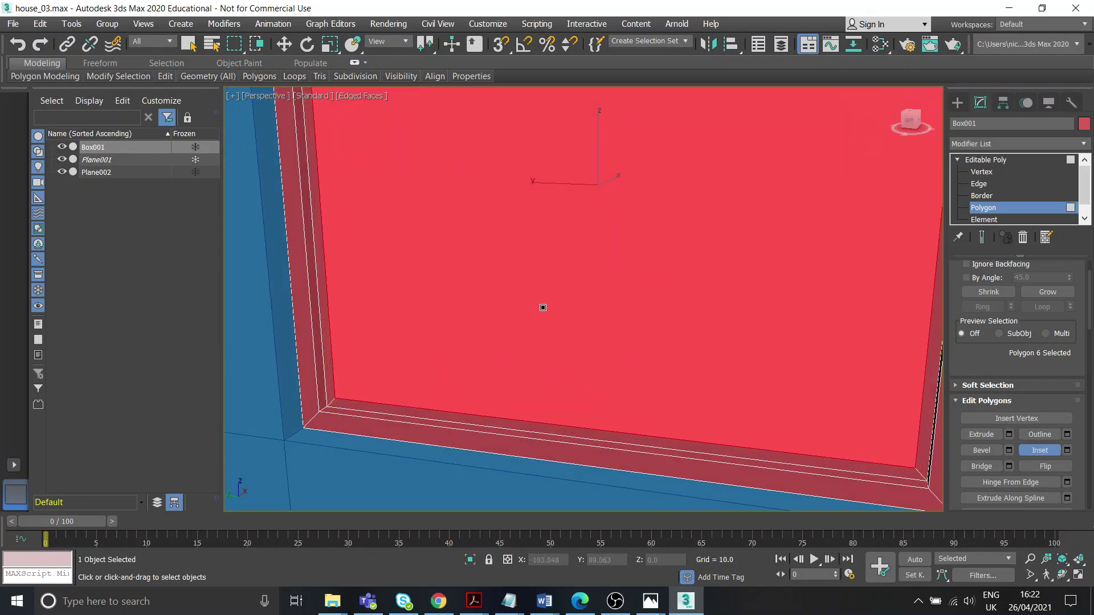
pyautogui.moveTo(543, 308); pyautogui.dragTo(672, 307)
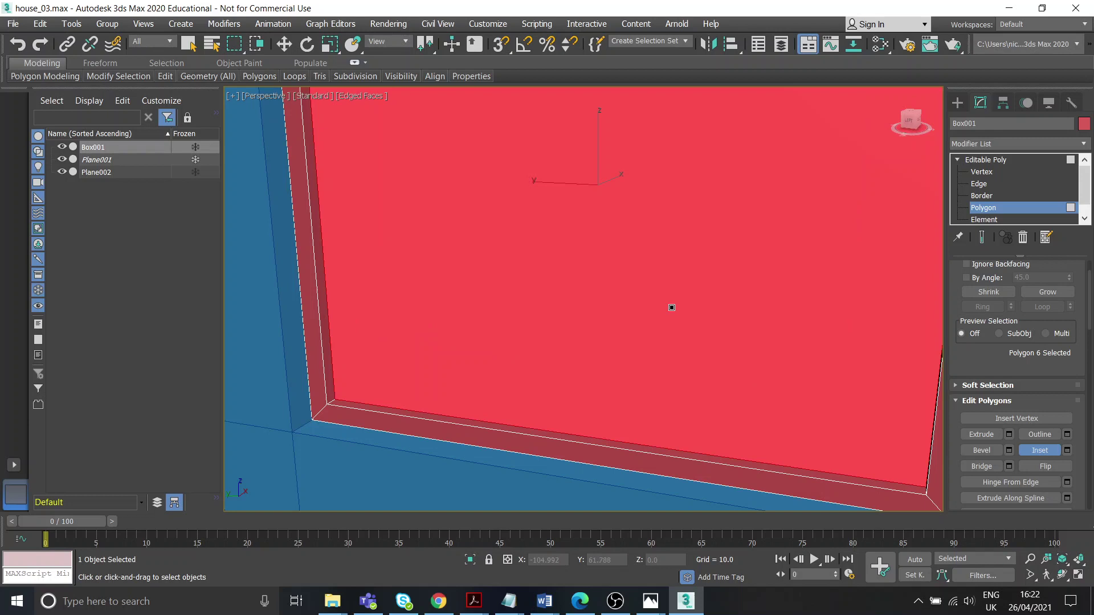
# Inset the recessed window polygon by 0.396.
pyautogui.click(1069, 450)
pyautogui.moveTo(593, 328); pyautogui.dragTo(590, 344)
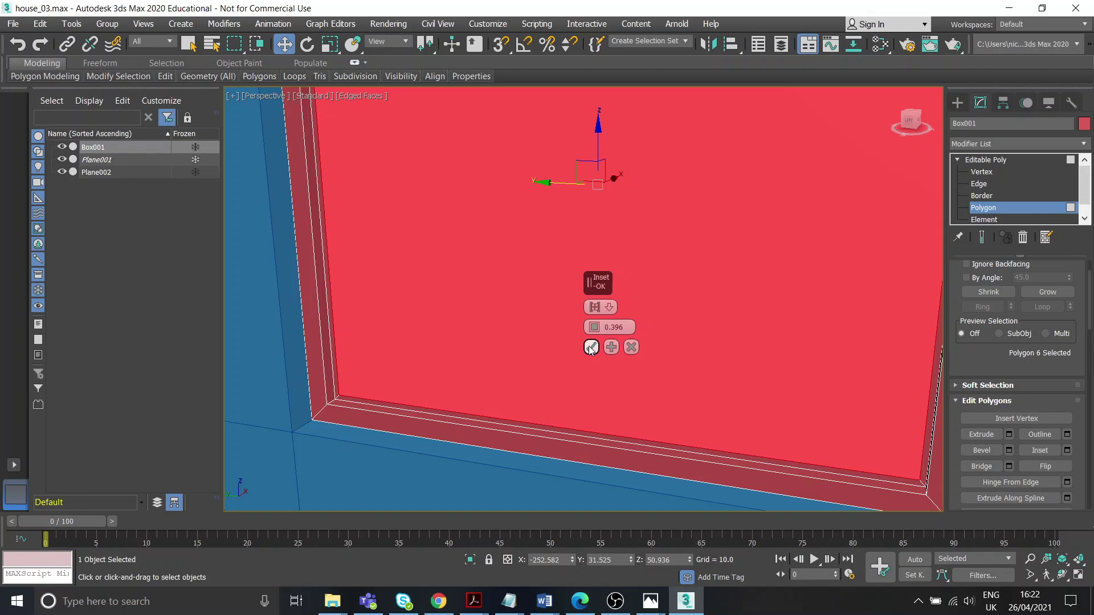
pyautogui.click(591, 348)
# Extrude the newly inset polygon inward about 0.39 and clear the polygon selection.
pyautogui.click(981, 434)
pyautogui.moveTo(747, 381); pyautogui.dragTo(494, 353)
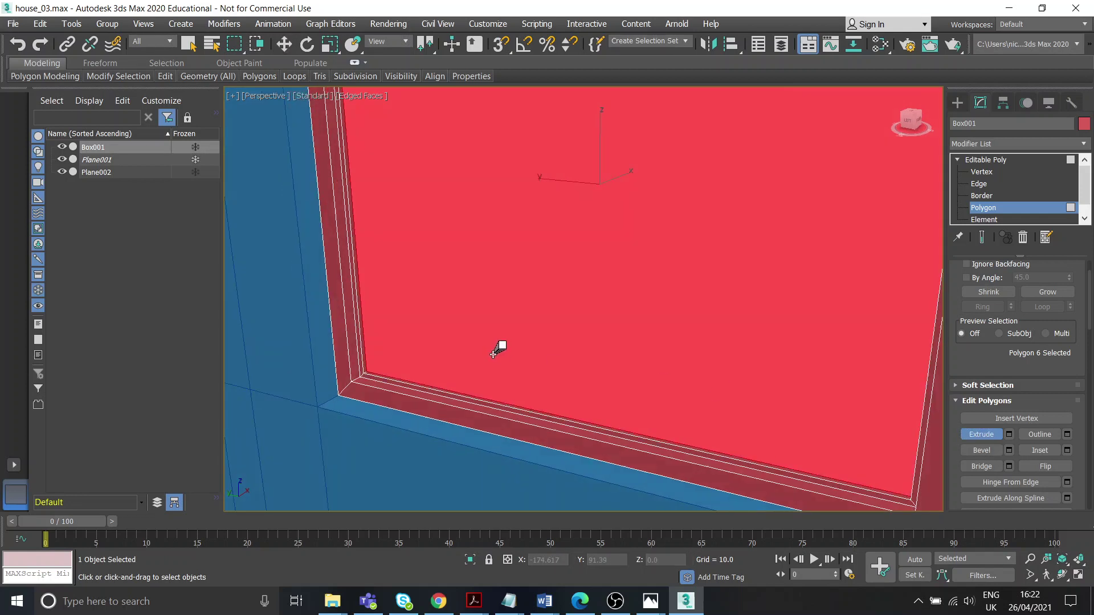
pyautogui.press('w')
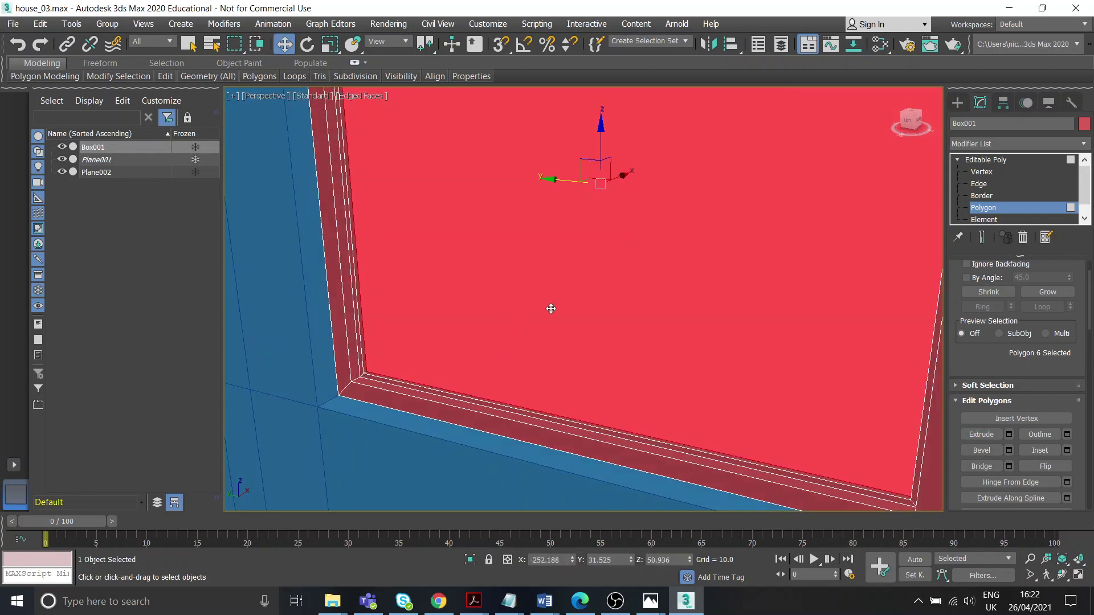
pyautogui.scroll(-3, 551, 308)
pyautogui.click(510, 414)
pyautogui.scroll(-4, 534, 311)
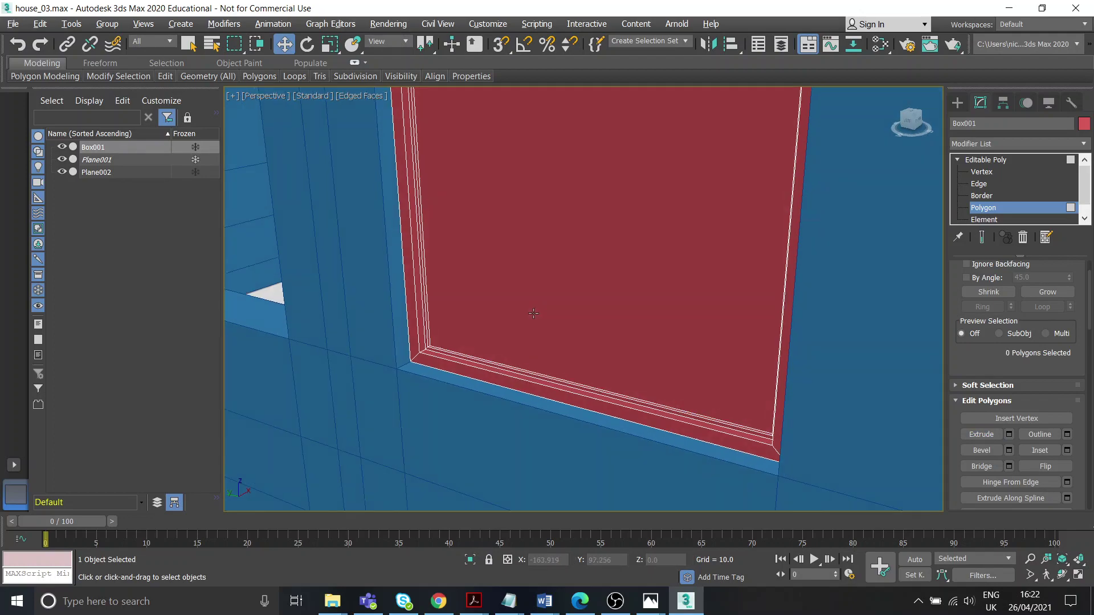
pyautogui.keyDown('alt'); pyautogui.moveTo(587, 300); pyautogui.dragTo(551, 298, button='middle'); pyautogui.keyUp('alt')
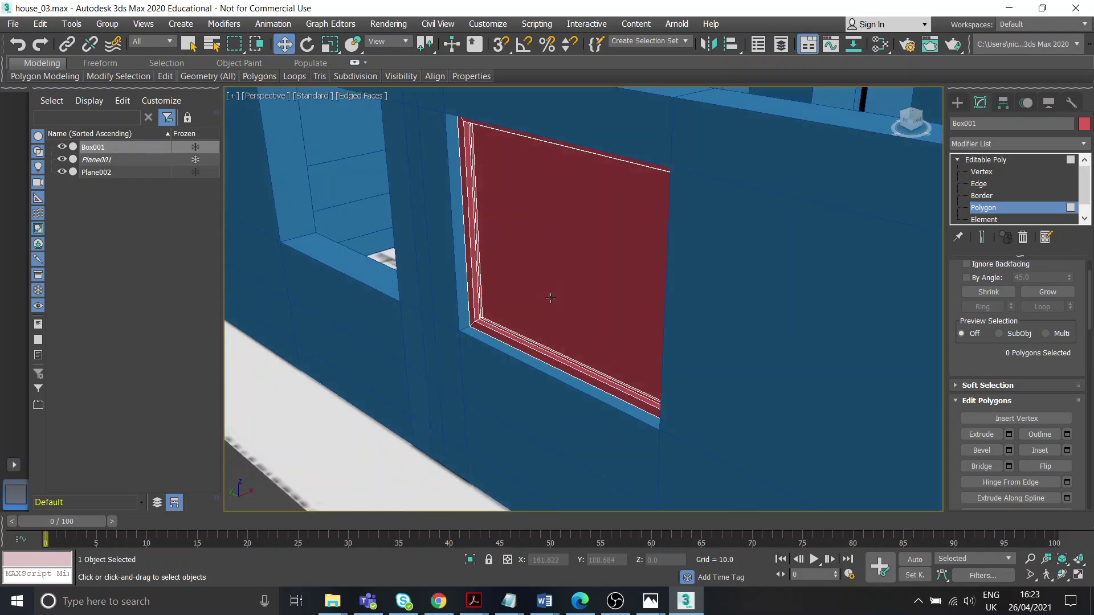
# Return to object level and apply a Symmetry modifier to the window box with mirror axis X and Flip enabled.
pyautogui.click(978, 162)
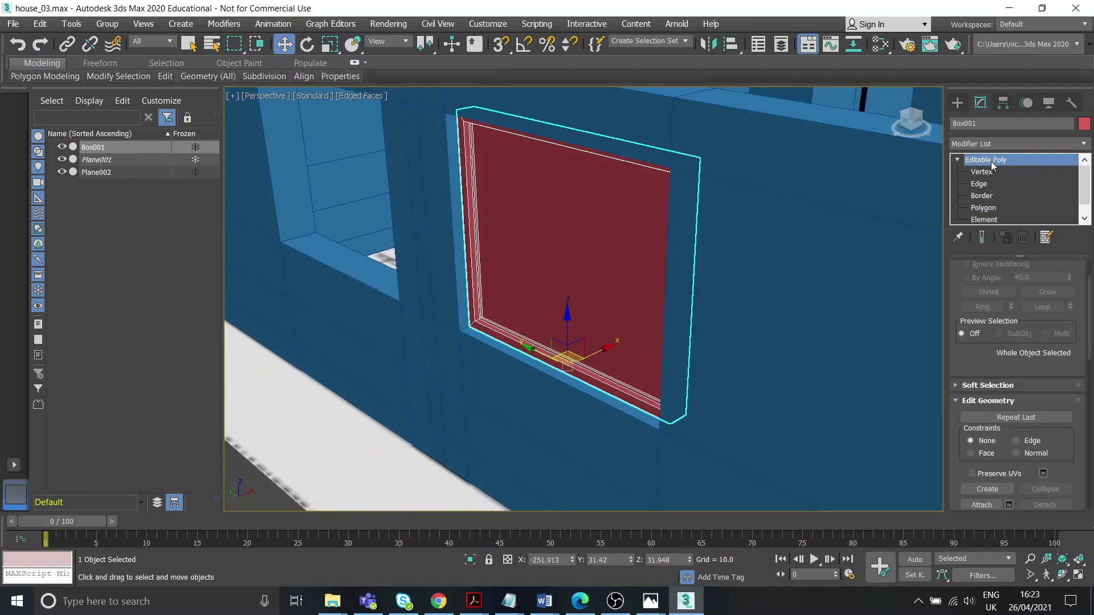
pyautogui.click(1074, 147)
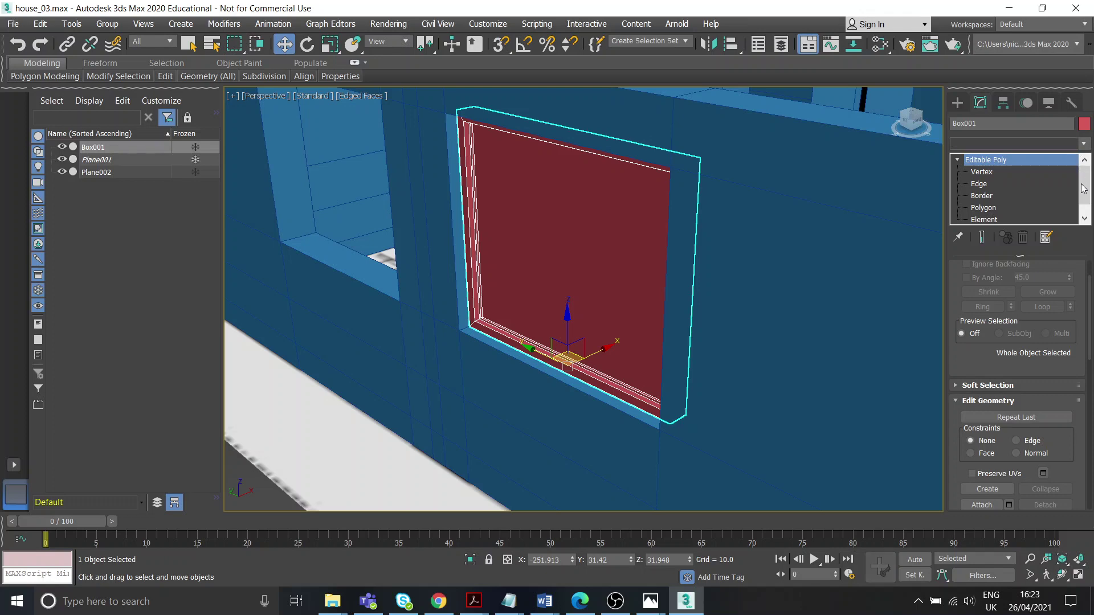
pyautogui.moveTo(1086, 187); pyautogui.dragTo(1090, 399)
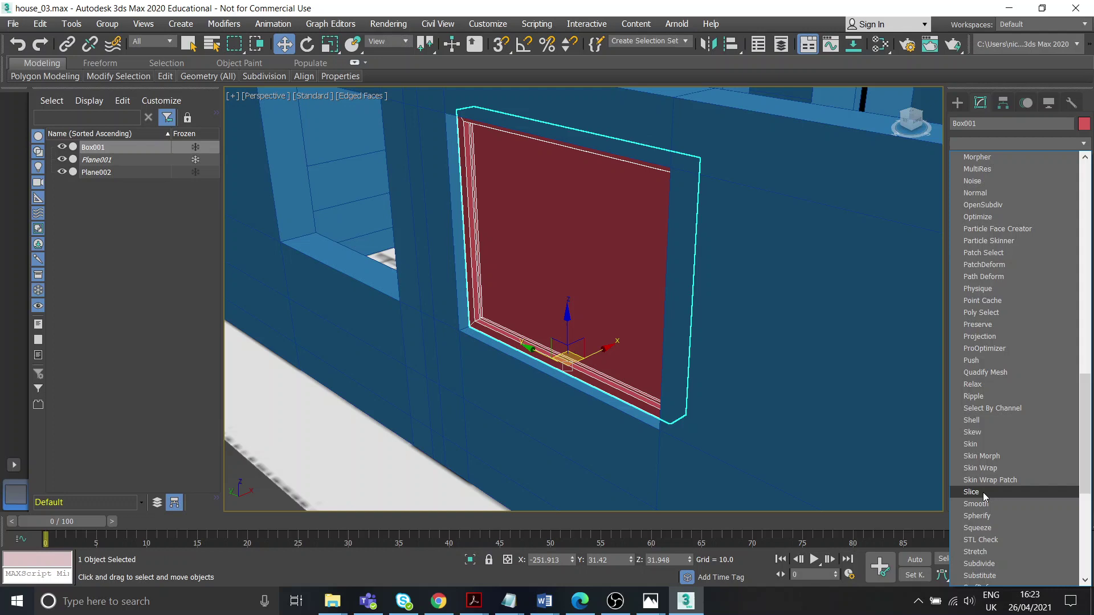
pyautogui.scroll(-2, 990, 511)
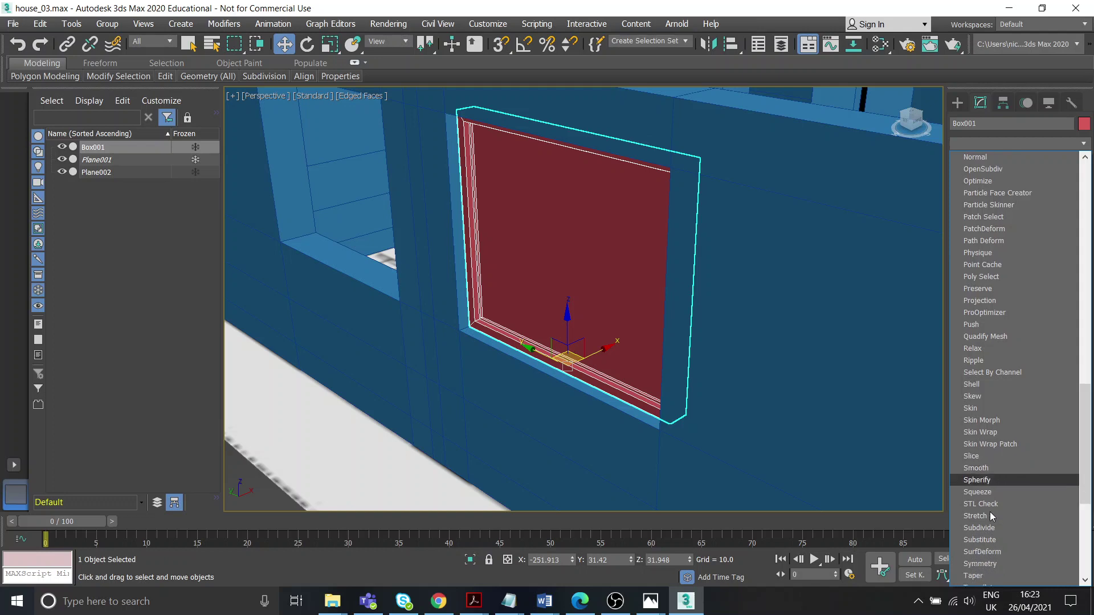
pyautogui.click(977, 562)
pyautogui.moveTo(665, 302)
pyautogui.keyDown('alt'); pyautogui.mouseDown(button='middle')
pyautogui.moveTo(652, 281)
pyautogui.moveTo(618, 310)
pyautogui.moveTo(536, 308)
pyautogui.moveTo(667, 284)
pyautogui.moveTo(648, 297)
pyautogui.mouseUp(button='middle'); pyautogui.keyUp('alt')
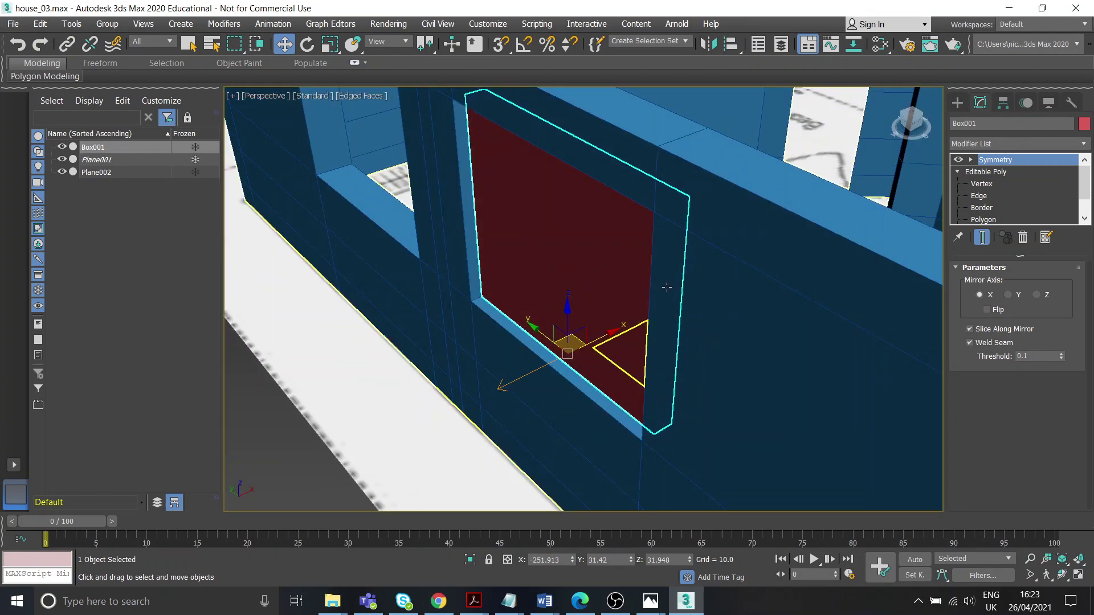
pyautogui.keyDown('alt'); pyautogui.moveTo(633, 240); pyautogui.dragTo(642, 220, button='middle'); pyautogui.keyUp('alt')
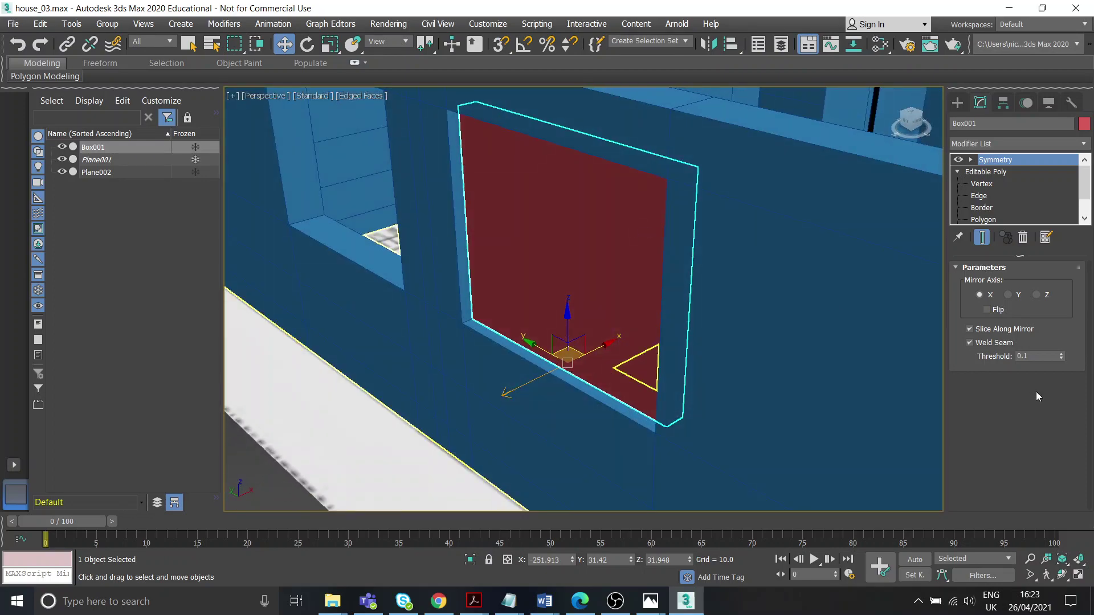
pyautogui.click(987, 311)
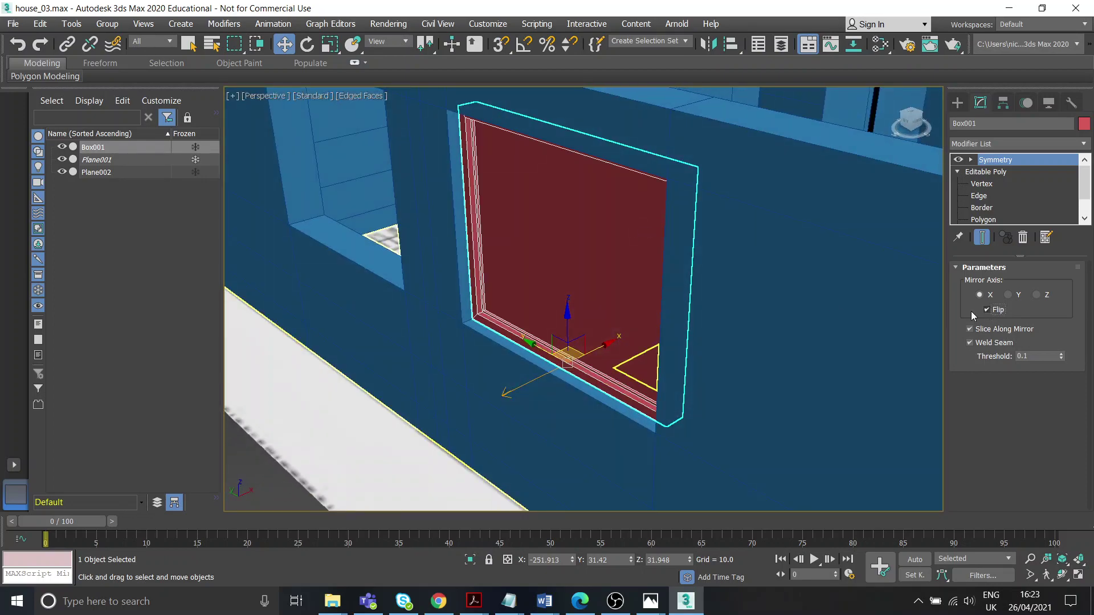
# Examine the stepped frame profile along the window's lower corner and sill with the Symmetry modifier applied.
pyautogui.keyDown('alt'); pyautogui.moveTo(559, 310); pyautogui.dragTo(586, 273, button='middle'); pyautogui.keyUp('alt')
pyautogui.scroll(4, 538, 311)
pyautogui.scroll(-3, 613, 237)
pyautogui.scroll(3, 550, 264)
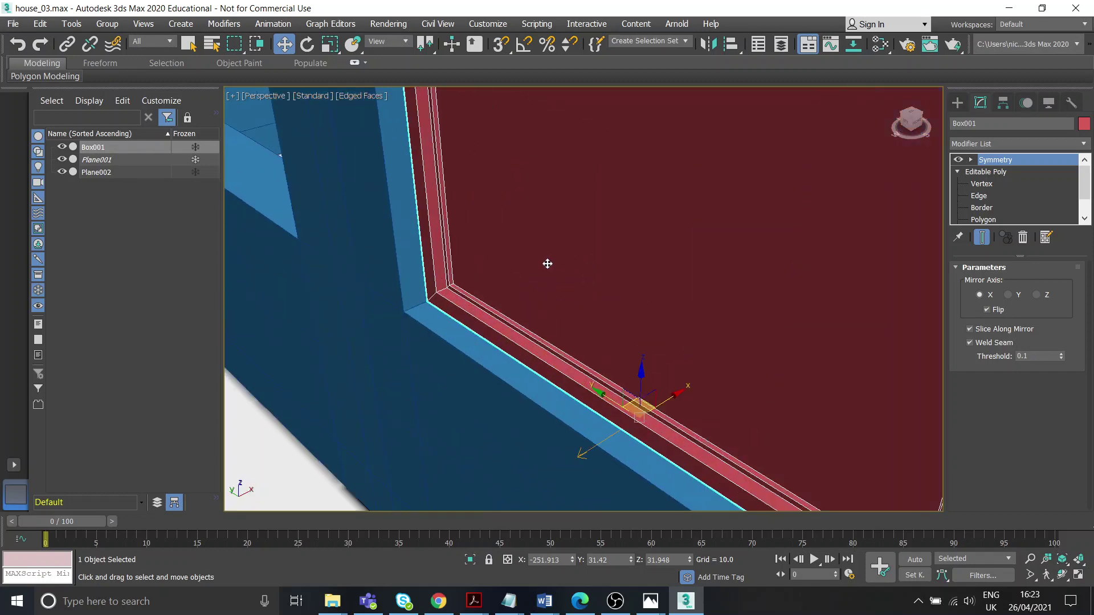
pyautogui.scroll(-3, 545, 263)
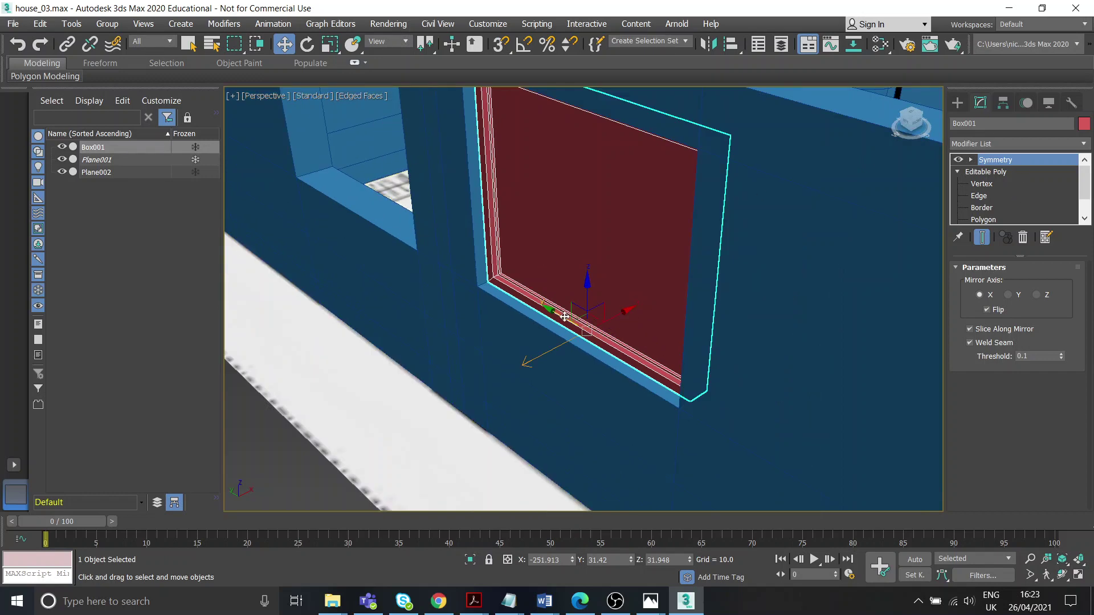
pyautogui.scroll(2, 545, 262)
pyautogui.scroll(2, 554, 260)
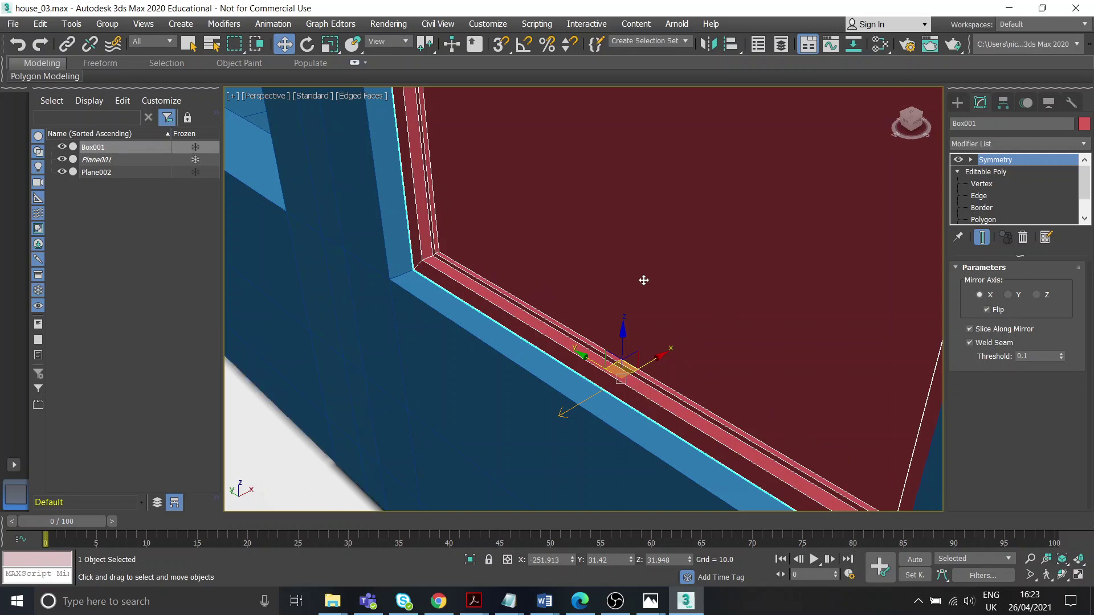
pyautogui.scroll(-4, 525, 292)
pyautogui.moveTo(573, 257); pyautogui.dragTo(586, 281, button='middle')
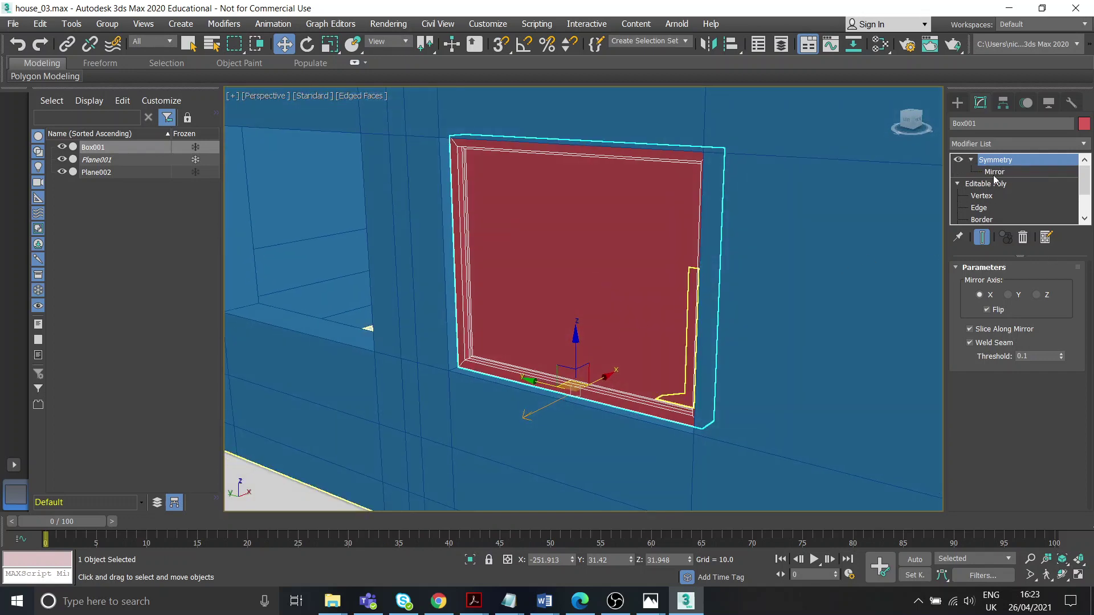
# Move the Symmetry mirror gizmo along X to about -252.254 to open up the centre of the window frame.
pyautogui.click(994, 173)
pyautogui.moveTo(672, 337)
pyautogui.keyDown('alt'); pyautogui.mouseDown(button='middle')
pyautogui.moveTo(747, 247)
pyautogui.moveTo(660, 354)
pyautogui.mouseUp(button='middle'); pyautogui.keyUp('alt')
pyautogui.scroll(3, 659, 350)
pyautogui.scroll(2, 662, 330)
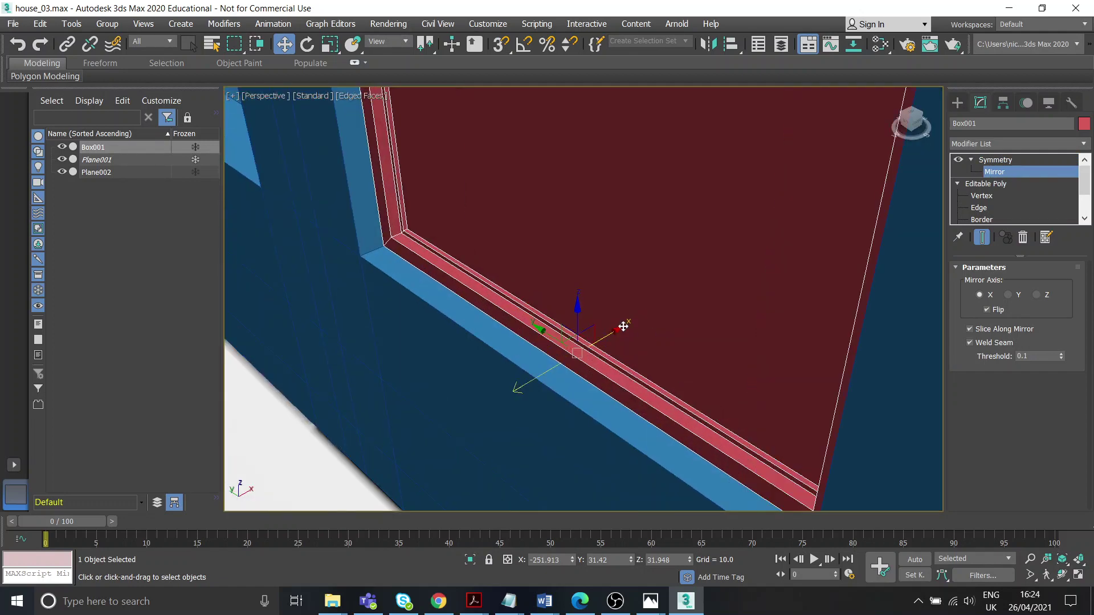
pyautogui.moveTo(613, 332); pyautogui.dragTo(674, 302)
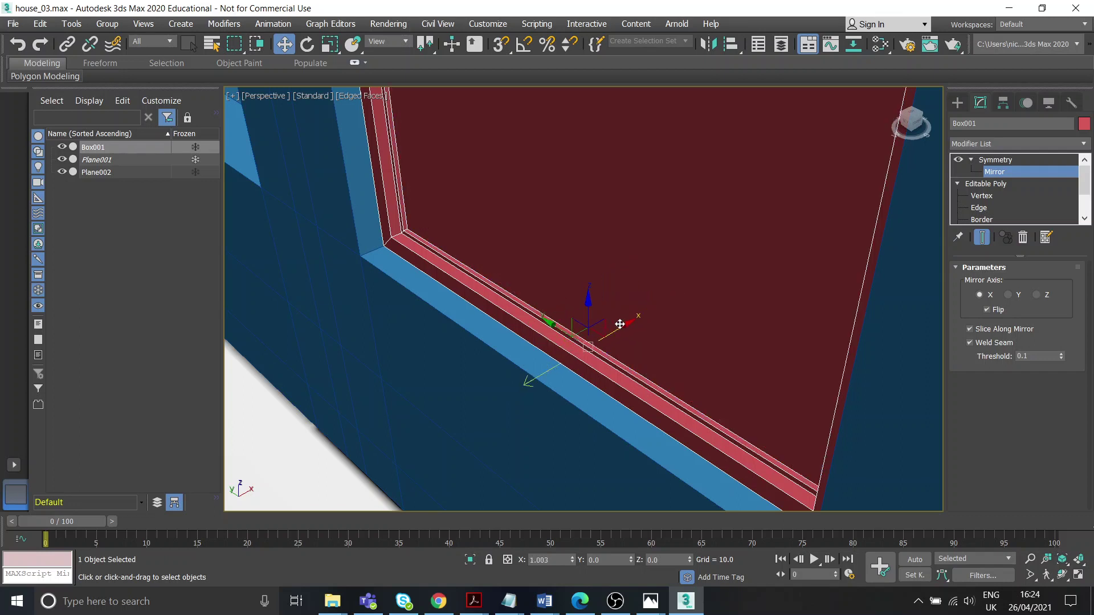
pyautogui.moveTo(605, 327); pyautogui.dragTo(602, 327)
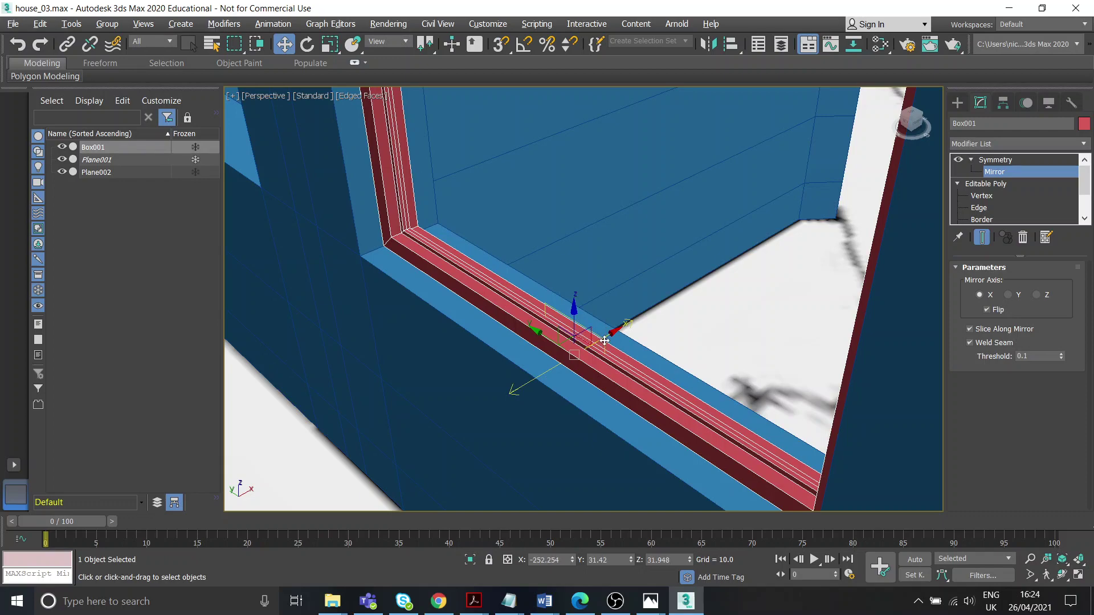
pyautogui.keyDown('alt'); pyautogui.moveTo(605, 341); pyautogui.dragTo(614, 320, button='middle'); pyautogui.keyUp('alt')
pyautogui.scroll(-5, 615, 319)
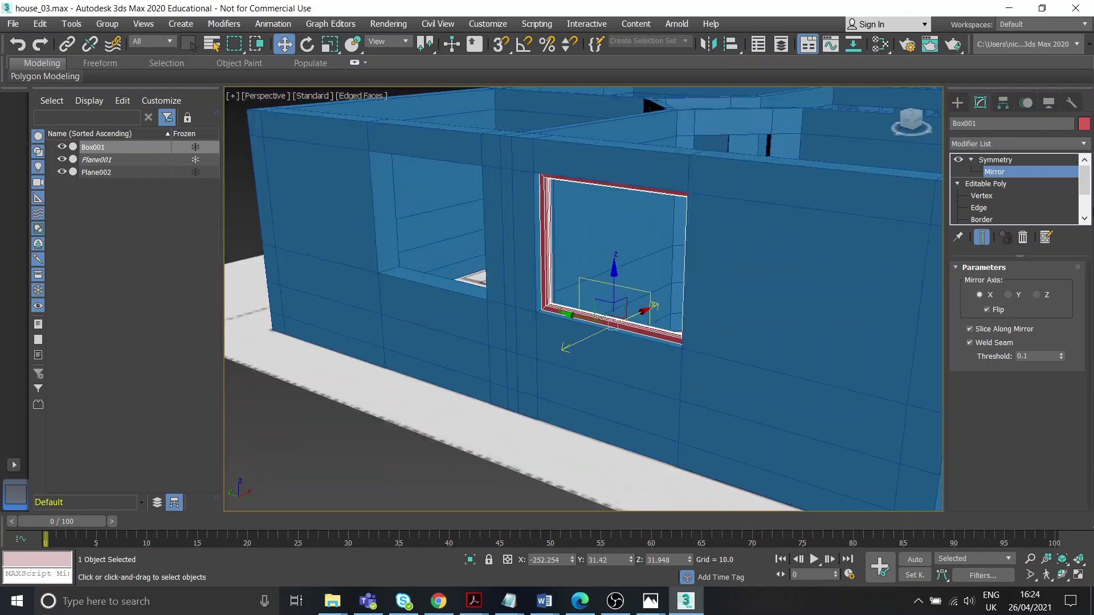
# Shift the whole window frame about 0.32 along X within the wall thickness and deselect it.
pyautogui.click(1005, 162)
pyautogui.keyDown('alt'); pyautogui.moveTo(794, 248); pyautogui.dragTo(618, 290, button='middle'); pyautogui.keyUp('alt')
pyautogui.scroll(3, 686, 281)
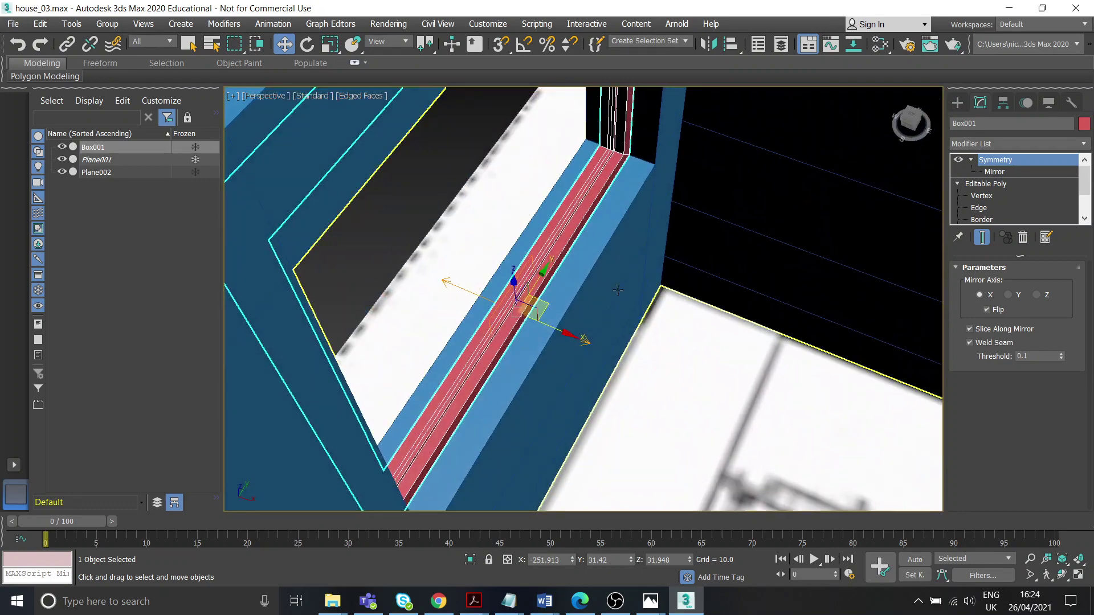
pyautogui.moveTo(546, 331); pyautogui.dragTo(552, 328)
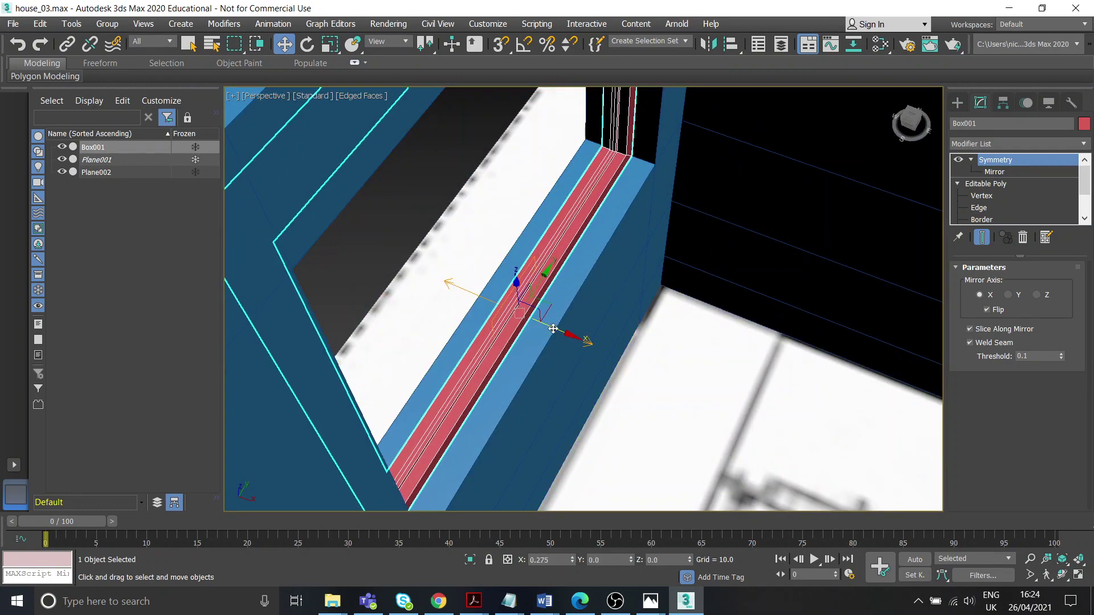
pyautogui.keyDown('alt'); pyautogui.moveTo(553, 328); pyautogui.dragTo(659, 221, button='middle'); pyautogui.keyUp('alt')
pyautogui.scroll(-5, 703, 195)
pyautogui.click(661, 223)
# Select the finished red window frame and convert it with its Symmetry modifier to Editable Poly.
pyautogui.scroll(5, 649, 217)
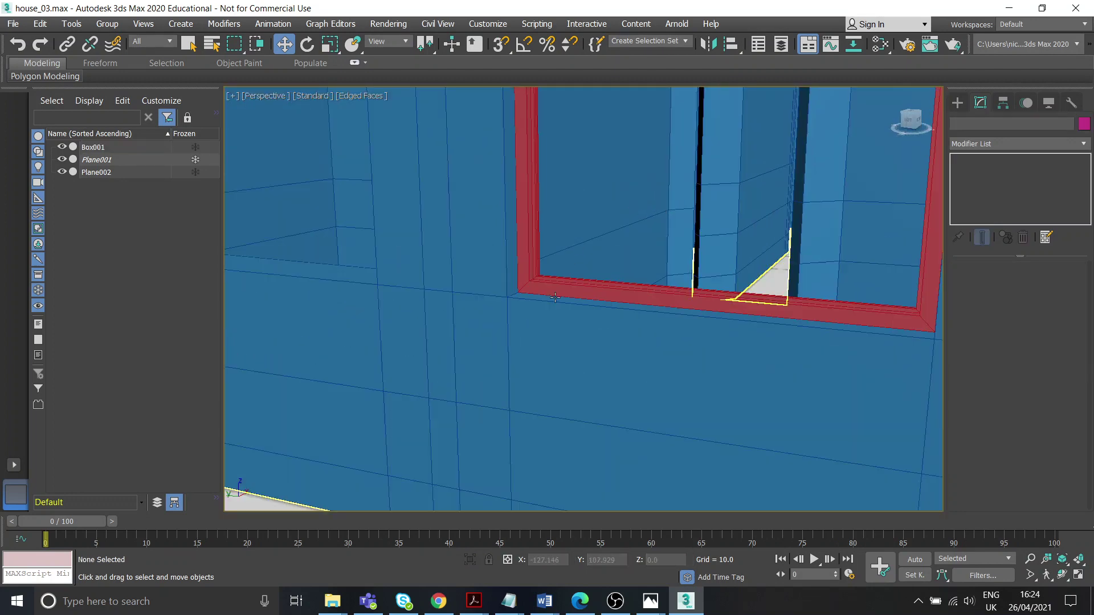
pyautogui.click(556, 292)
pyautogui.scroll(-3, 557, 293)
pyautogui.moveTo(656, 282)
pyautogui.keyDown('alt'); pyautogui.mouseDown(button='middle')
pyautogui.moveTo(733, 269)
pyautogui.moveTo(662, 272)
pyautogui.moveTo(641, 287)
pyautogui.mouseUp(button='middle'); pyautogui.keyUp('alt')
pyautogui.rightClick(587, 292)
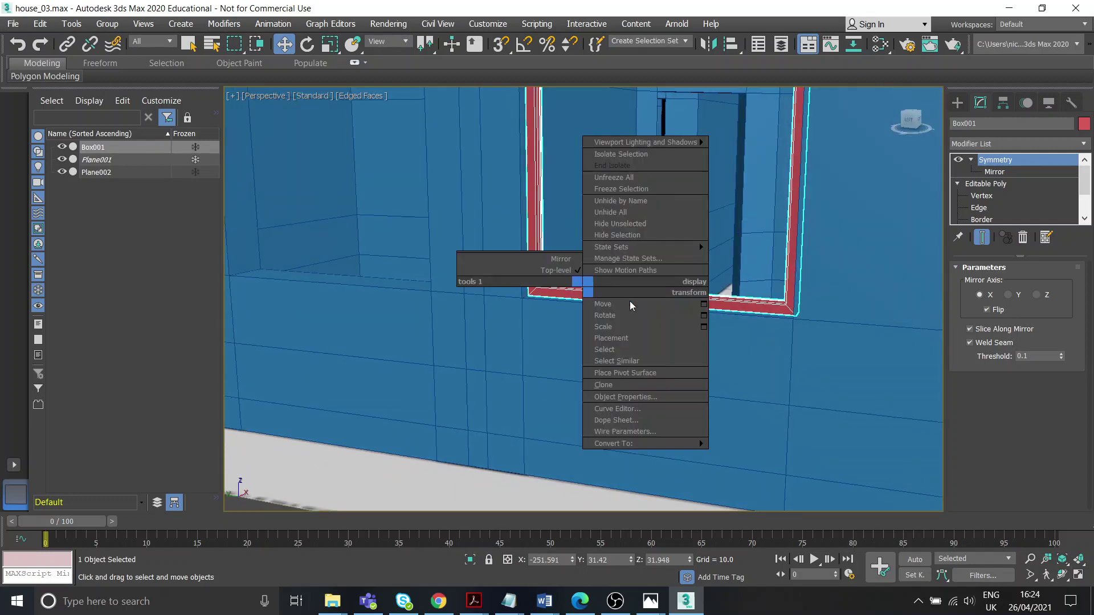
pyautogui.moveTo(627, 448)
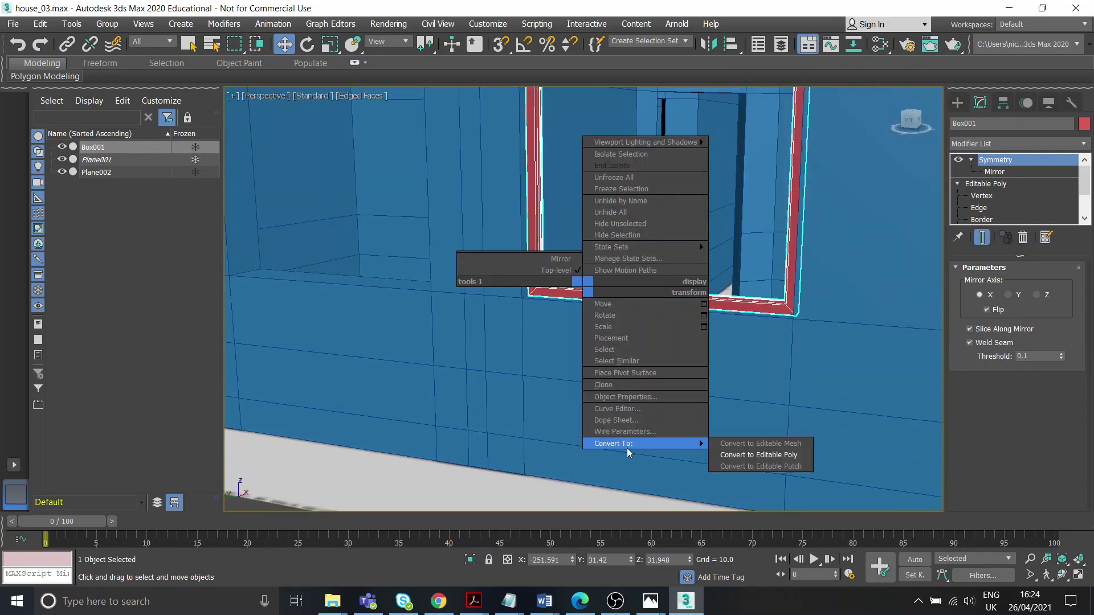
pyautogui.click(754, 456)
pyautogui.click(957, 160)
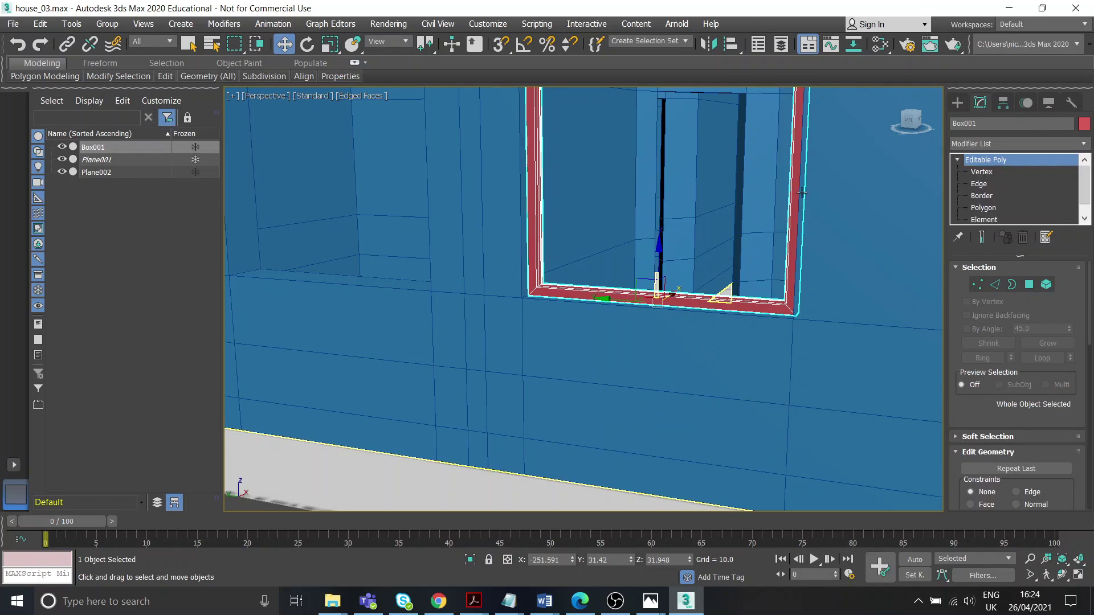
# Clone the window frame as a single Copy along Y, placing it in the neighbouring opening at about Y 95.438.
pyautogui.scroll(-3, 787, 195)
pyautogui.moveTo(721, 210); pyautogui.dragTo(774, 242, button='middle')
pyautogui.moveTo(620, 260); pyautogui.dragTo(723, 264, button='middle')
pyautogui.keyDown('shift'); pyautogui.moveTo(707, 264); pyautogui.dragTo(466, 260); pyautogui.keyUp('shift')
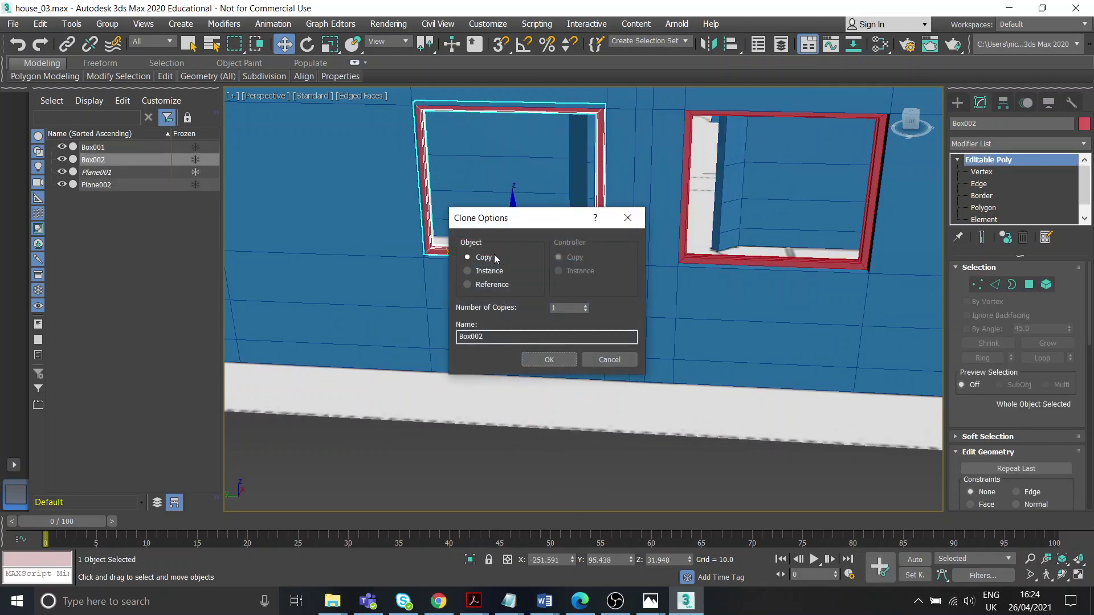
pyautogui.press('Return')
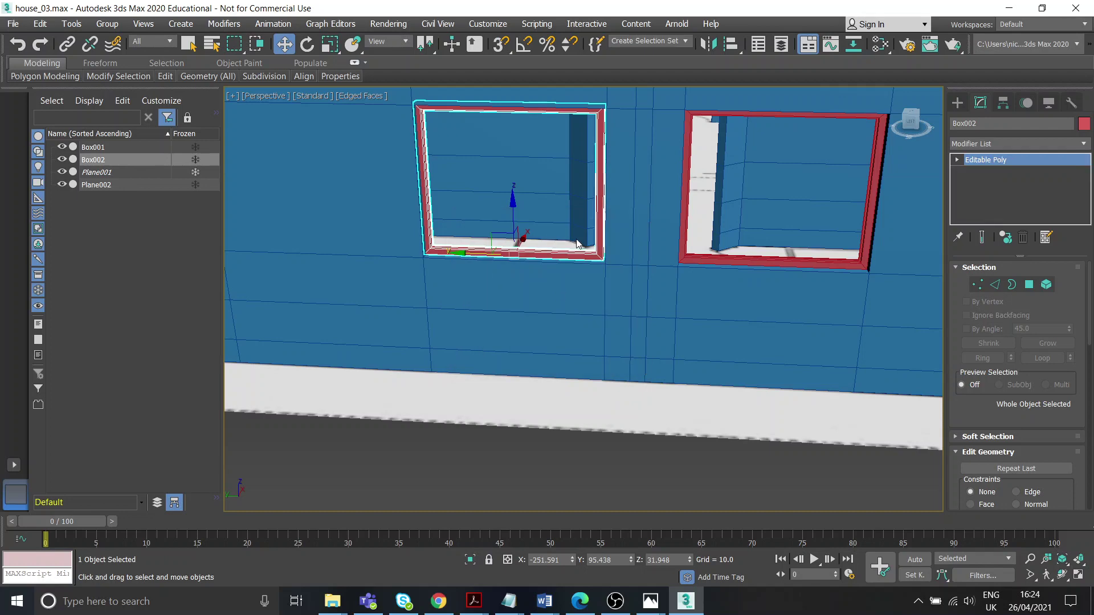
# Stretch the copied frame's side vertices nearest the first window along Y to about 73.118, meeting the opening's edge.
pyautogui.scroll(10, 603, 239)
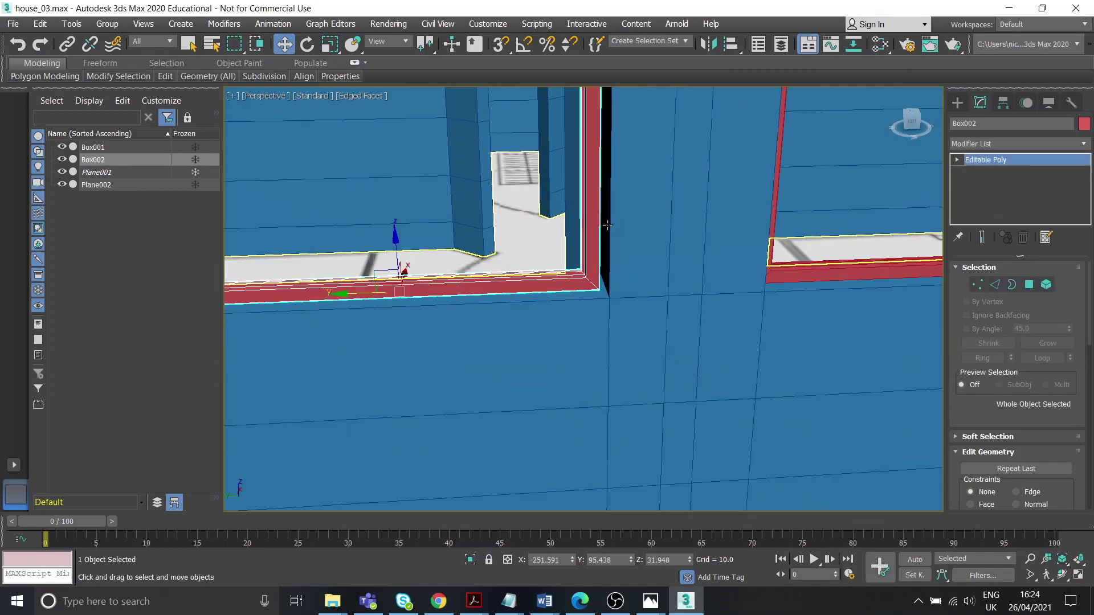
pyautogui.scroll(-4, 597, 297)
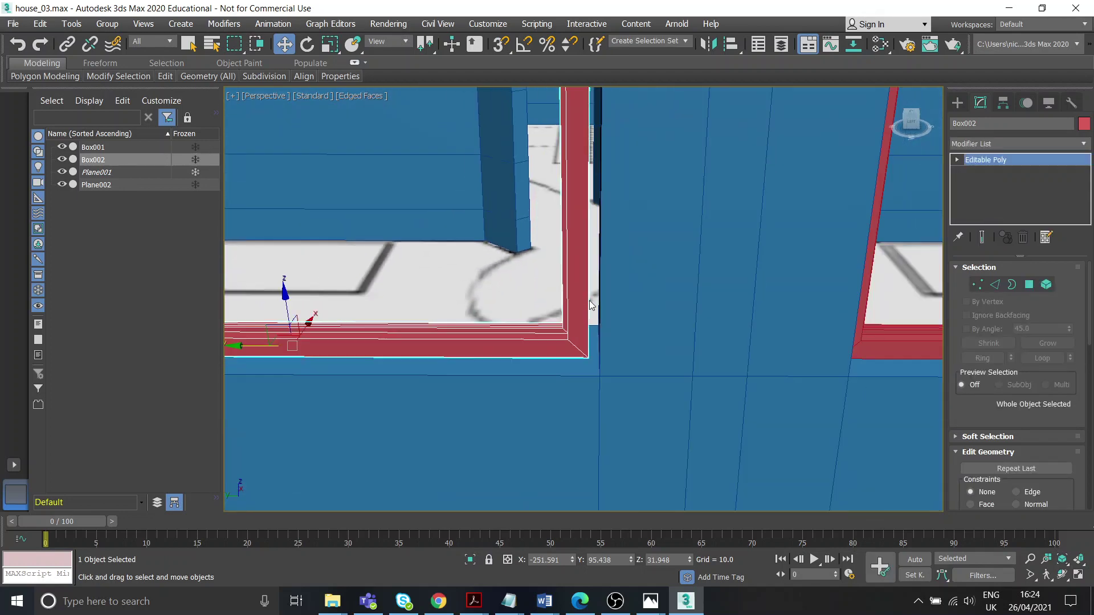
pyautogui.click(981, 172)
pyautogui.scroll(-6, 621, 212)
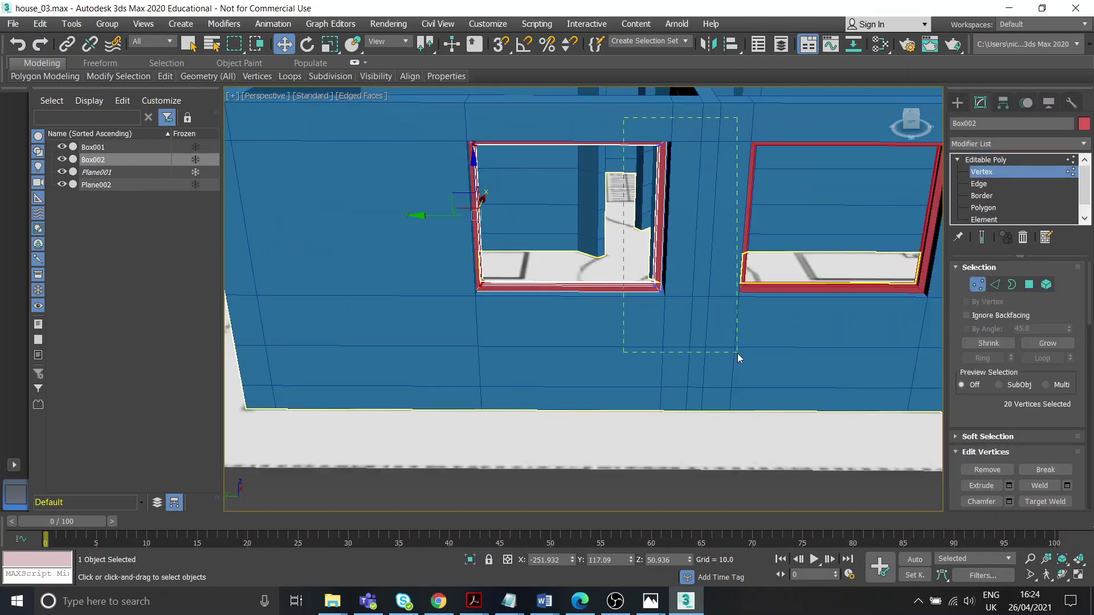
pyautogui.scroll(5, 674, 213)
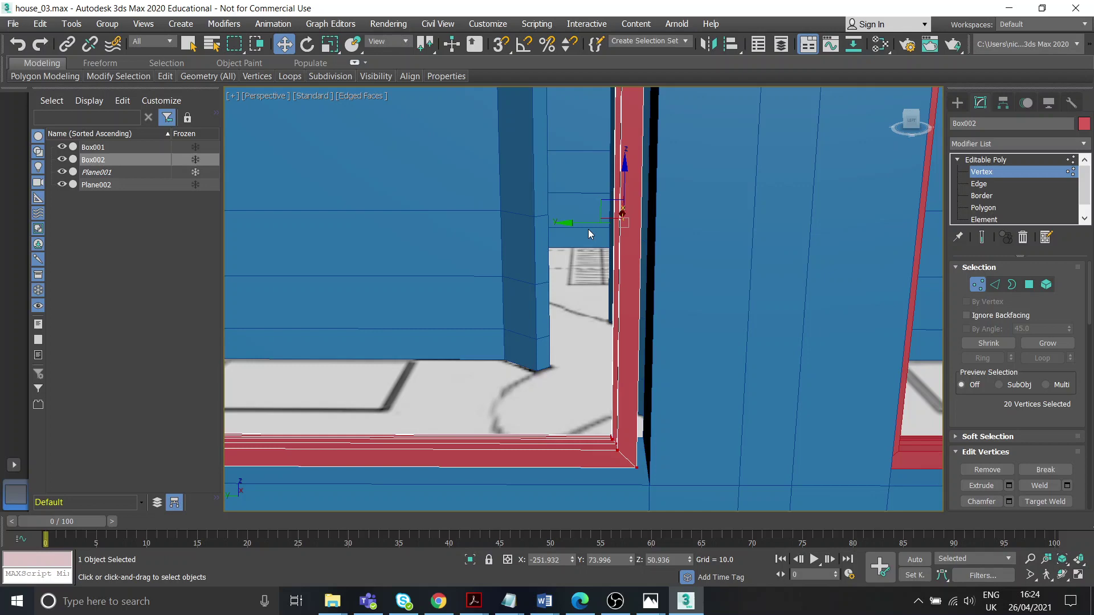
pyautogui.moveTo(588, 223); pyautogui.dragTo(599, 227)
pyautogui.scroll(-5, 658, 244)
pyautogui.moveTo(659, 244); pyautogui.dragTo(781, 237, button='middle')
pyautogui.scroll(-4, 682, 245)
pyautogui.click(986, 161)
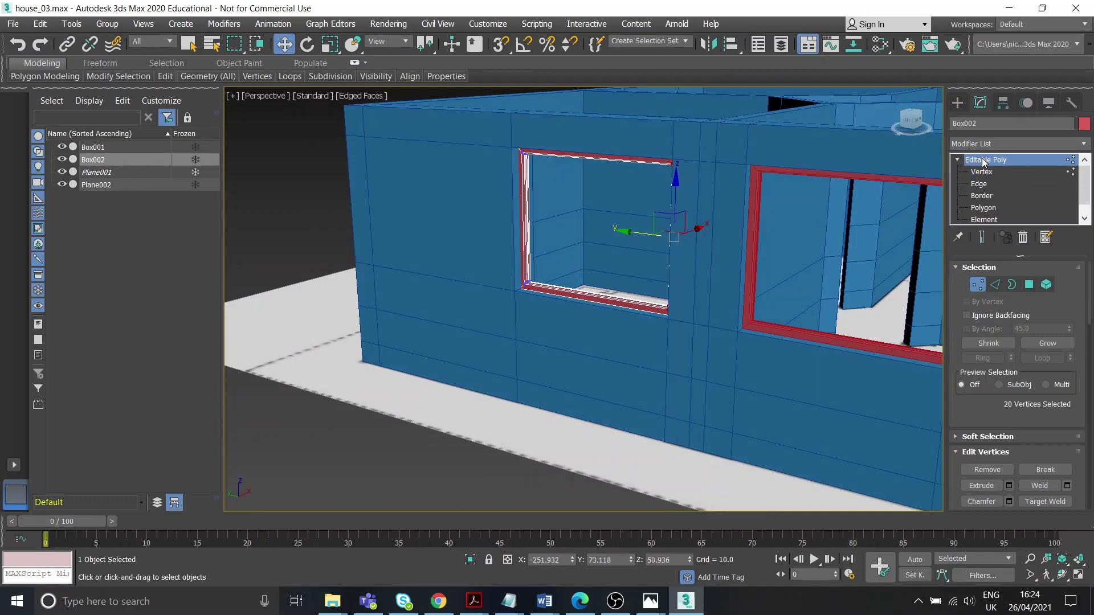
pyautogui.moveTo(618, 287); pyautogui.dragTo(486, 344)
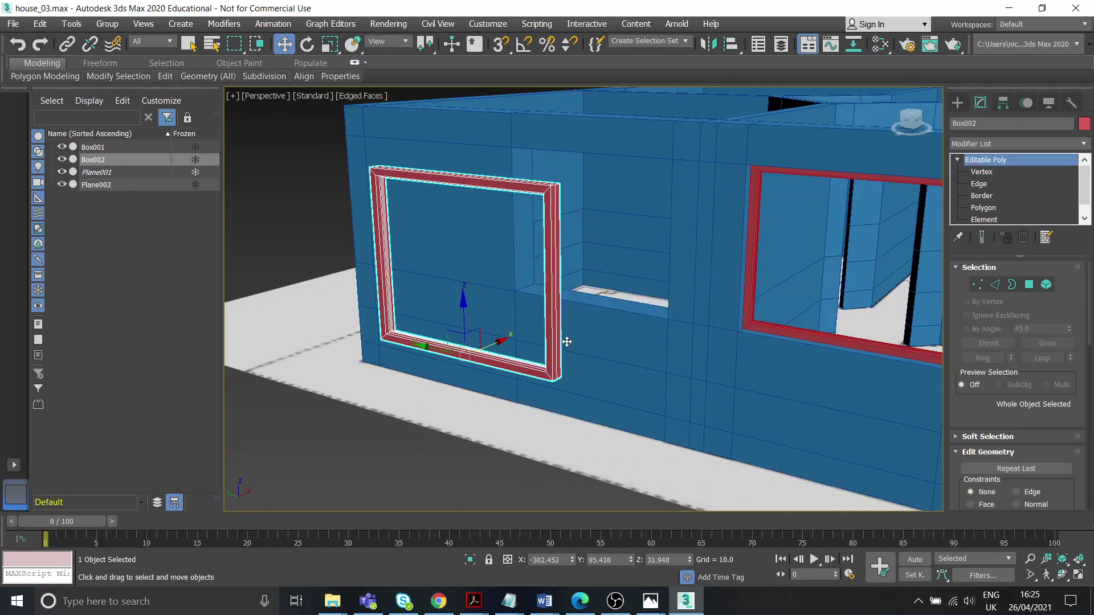
pyautogui.click(981, 172)
pyautogui.scroll(-5, 702, 254)
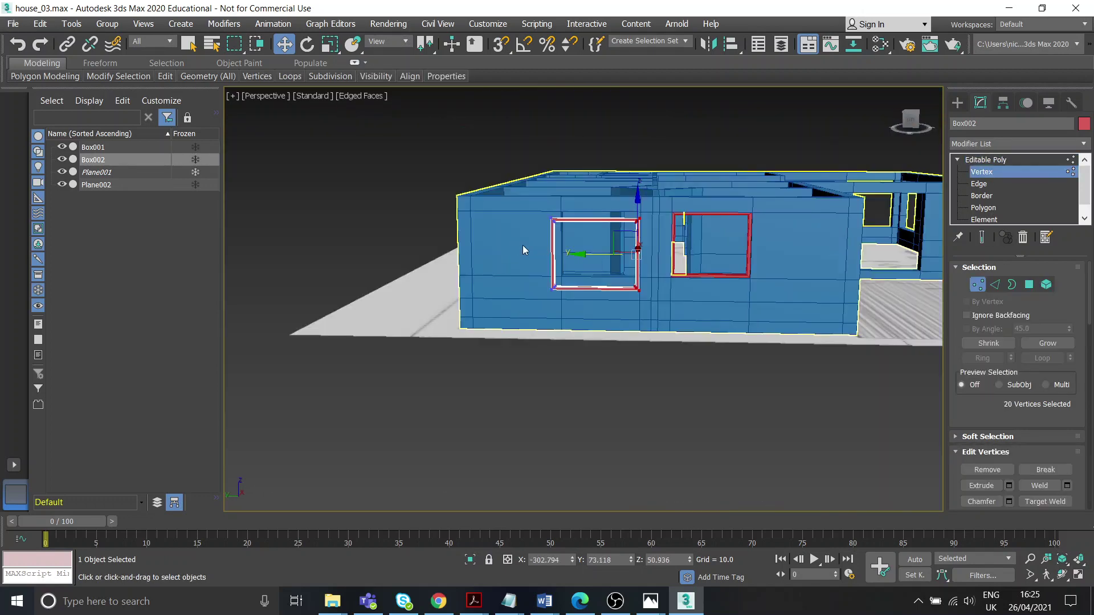
pyautogui.moveTo(595, 241); pyautogui.dragTo(607, 284)
pyautogui.hotkey('ctrl', 'z')
pyautogui.keyDown('alt'); pyautogui.moveTo(727, 271); pyautogui.dragTo(915, 203, button='middle'); pyautogui.keyUp('alt')
pyautogui.hotkey('ctrl', 'z')
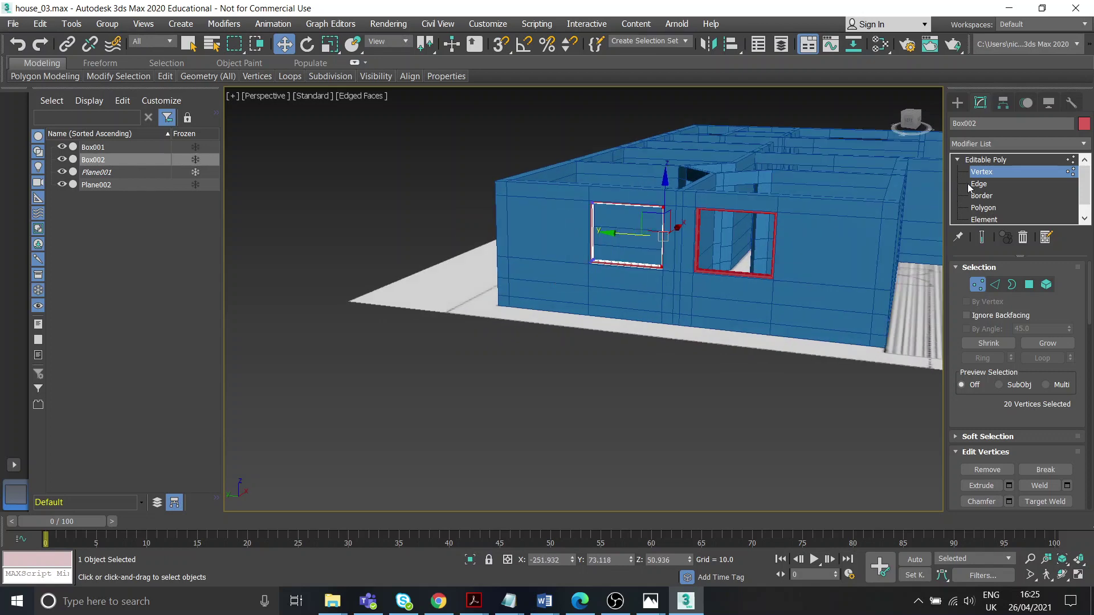
# Return to object level and clone the second frame as a Copy along Y to about 242.874, outside the house corner.
pyautogui.keyDown('alt'); pyautogui.moveTo(739, 251); pyautogui.dragTo(804, 279, button='middle'); pyautogui.keyUp('alt')
pyautogui.click(688, 296)
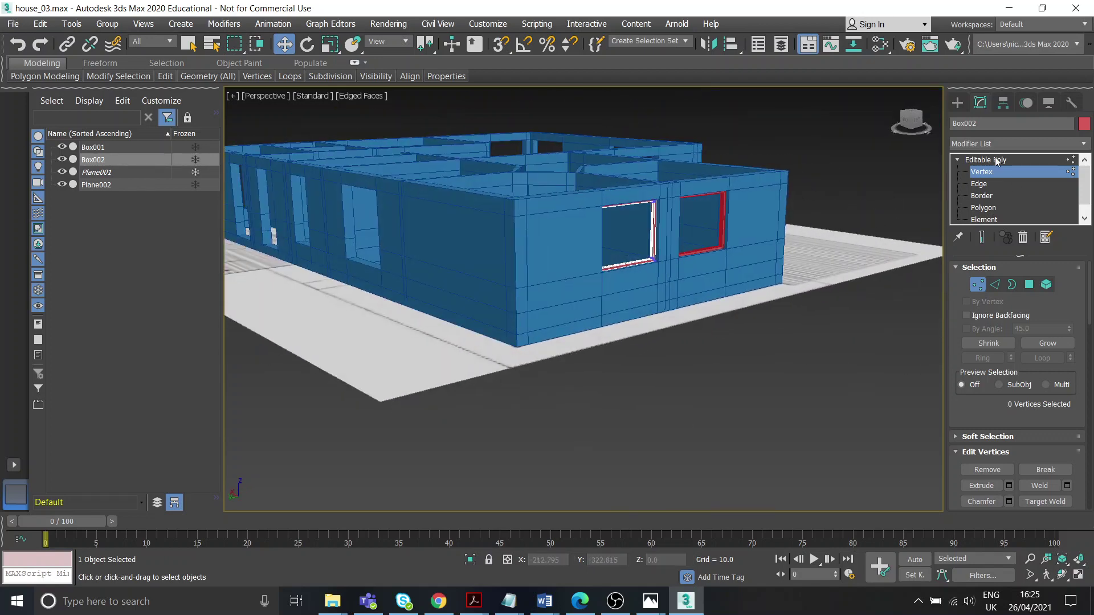
pyautogui.click(997, 162)
pyautogui.keyDown('alt'); pyautogui.moveTo(605, 226); pyautogui.dragTo(589, 279, button='middle'); pyautogui.keyUp('alt')
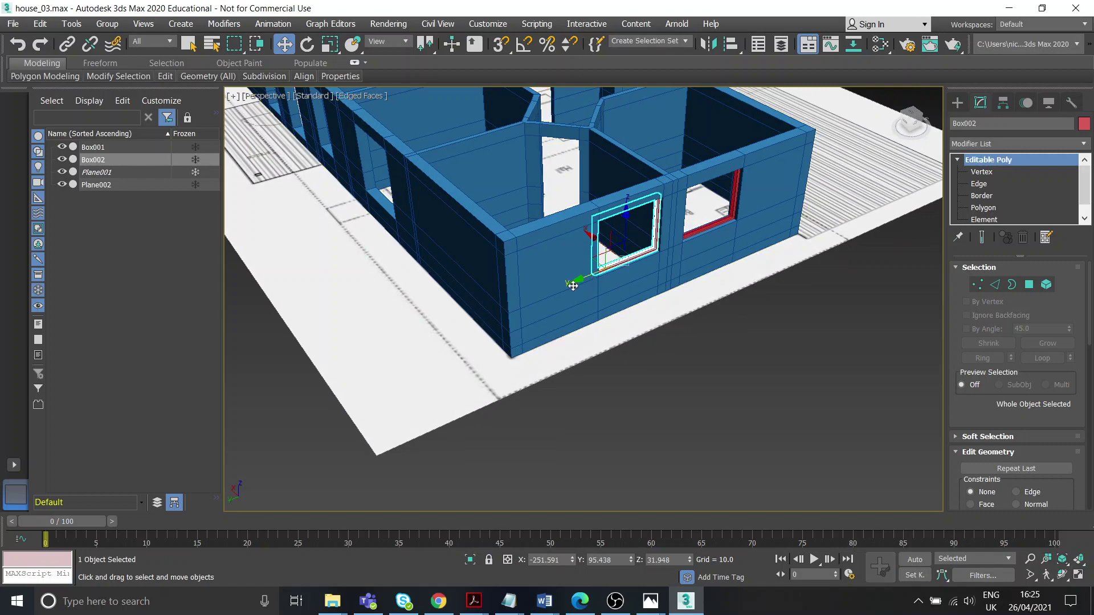
pyautogui.keyDown('shift'); pyautogui.moveTo(573, 286); pyautogui.dragTo(331, 383); pyautogui.keyUp('shift')
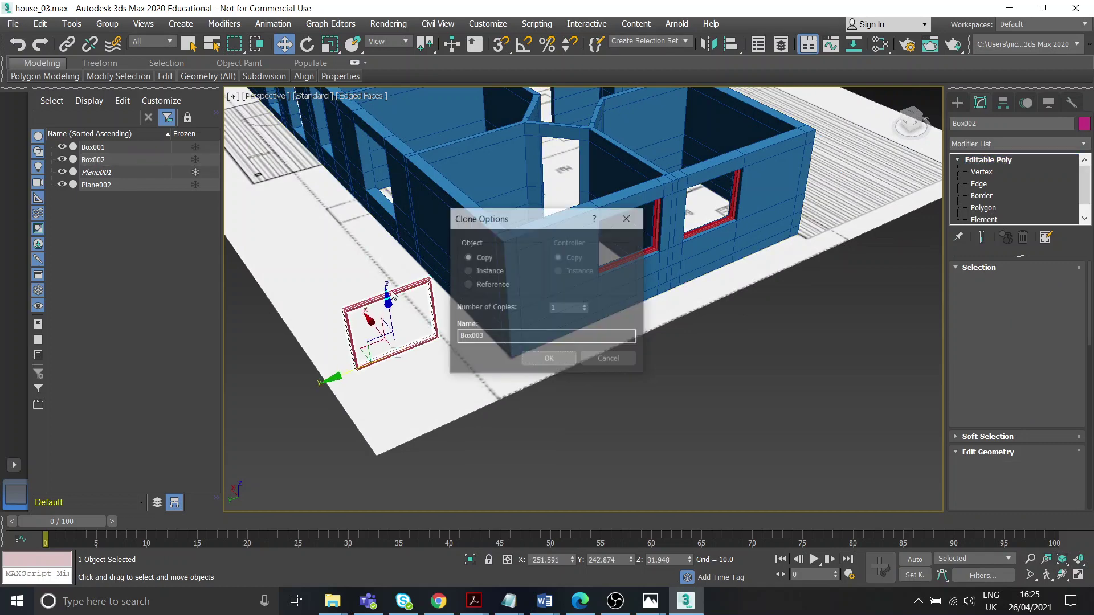
pyautogui.click(537, 360)
# Move the new frame copy along X to about -86.234, in front of the long wall near the Bedroom 2 opening.
pyautogui.keyDown('alt'); pyautogui.moveTo(582, 334); pyautogui.dragTo(689, 317, button='middle'); pyautogui.keyUp('alt')
pyautogui.moveTo(675, 322); pyautogui.dragTo(363, 314)
pyautogui.keyDown('alt'); pyautogui.moveTo(363, 314); pyautogui.dragTo(469, 302, button='middle'); pyautogui.keyUp('alt')
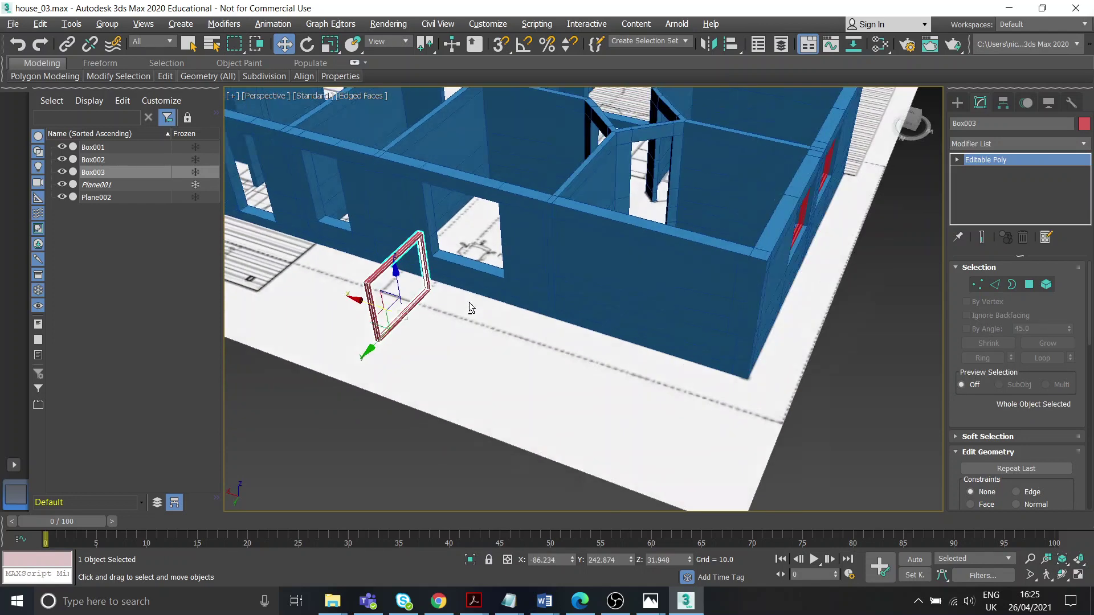
# Turn on Angle Snap and rotate the new frame a quarter turn about Z, parallel to the long wall.
pyautogui.scroll(5, 404, 259)
pyautogui.moveTo(393, 267); pyautogui.dragTo(484, 264, button='middle')
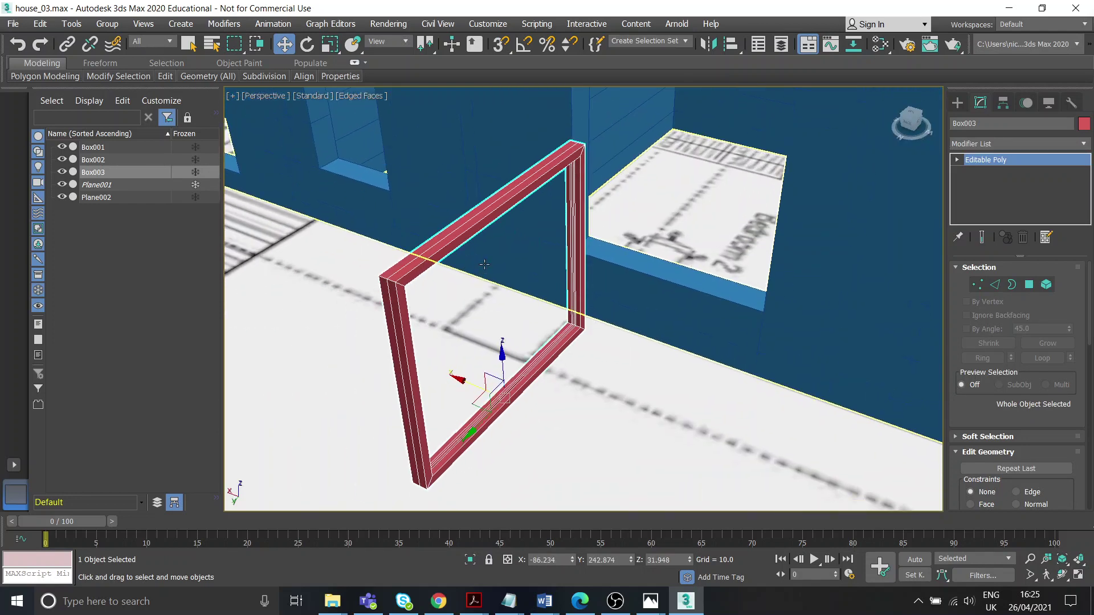
pyautogui.click(308, 45)
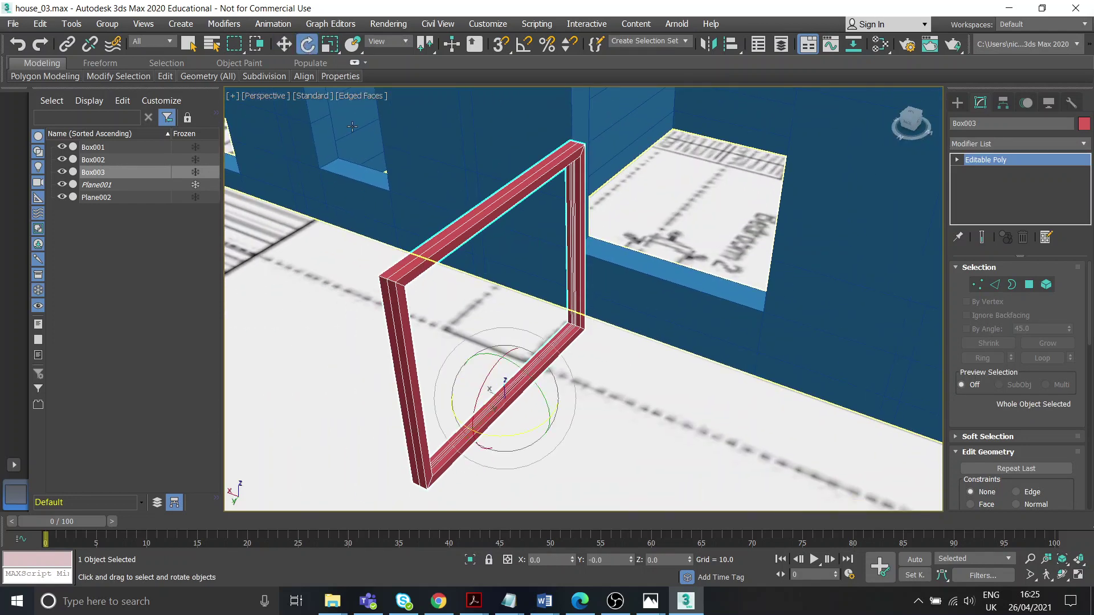
pyautogui.click(526, 47)
pyautogui.moveTo(460, 383); pyautogui.dragTo(469, 301, button='middle')
pyautogui.moveTo(526, 349); pyautogui.dragTo(472, 351)
# Move the rotated frame along Y to about 173.795, within the wall thickness at the Bedroom 2 opening.
pyautogui.press('w')
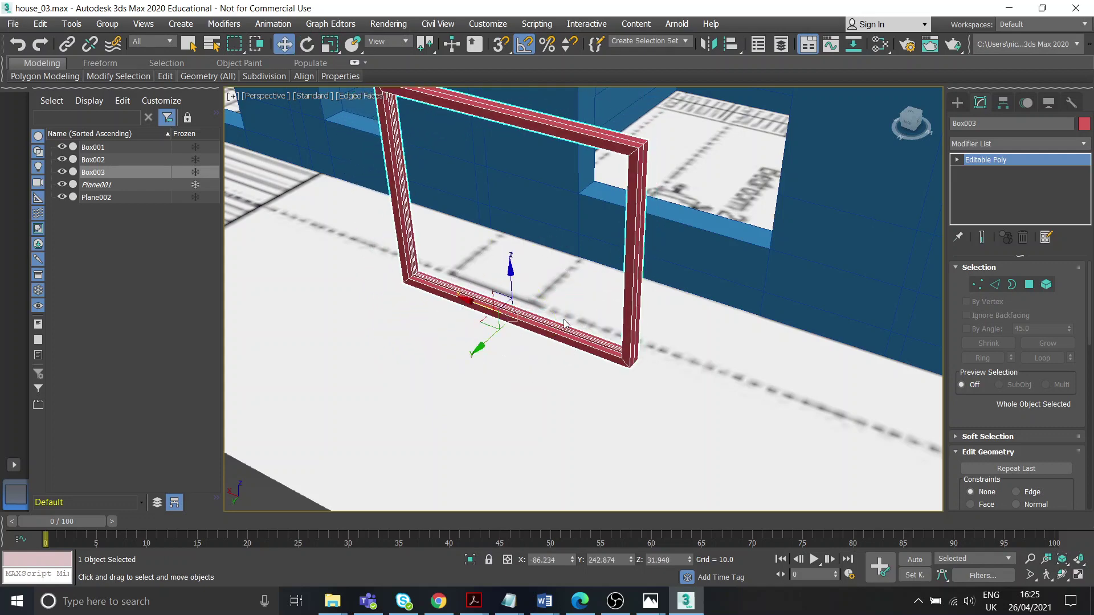
pyautogui.keyDown('alt'); pyautogui.moveTo(548, 320); pyautogui.dragTo(495, 331, button='middle'); pyautogui.keyUp('alt')
pyautogui.moveTo(492, 331); pyautogui.dragTo(703, 232)
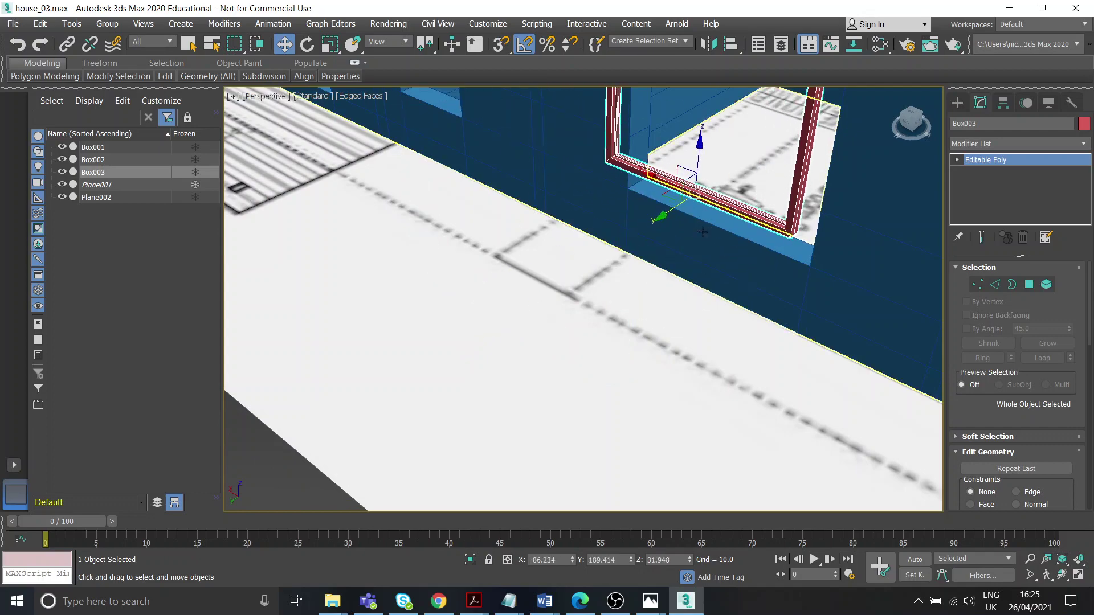
pyautogui.keyDown('alt'); pyautogui.moveTo(701, 232); pyautogui.dragTo(606, 236, button='middle'); pyautogui.keyUp('alt')
pyautogui.moveTo(646, 188); pyautogui.dragTo(715, 184)
pyautogui.keyDown('alt'); pyautogui.moveTo(716, 184); pyautogui.dragTo(690, 346, button='middle'); pyautogui.keyUp('alt')
pyautogui.scroll(3, 881, 176)
pyautogui.moveTo(681, 342); pyautogui.dragTo(660, 335)
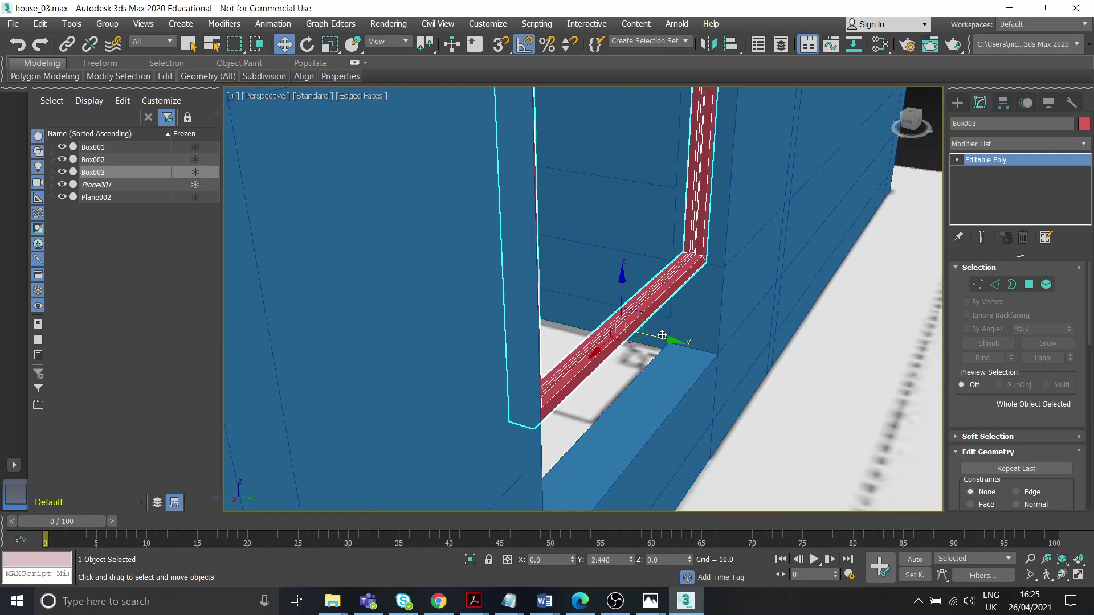
pyautogui.keyDown('alt'); pyautogui.moveTo(660, 335); pyautogui.dragTo(642, 276, button='middle'); pyautogui.keyUp('alt')
# Stretch one side of the Bedroom 2 frame by moving its 20 end vertices along X to the opening's edge.
pyautogui.scroll(-3, 655, 274)
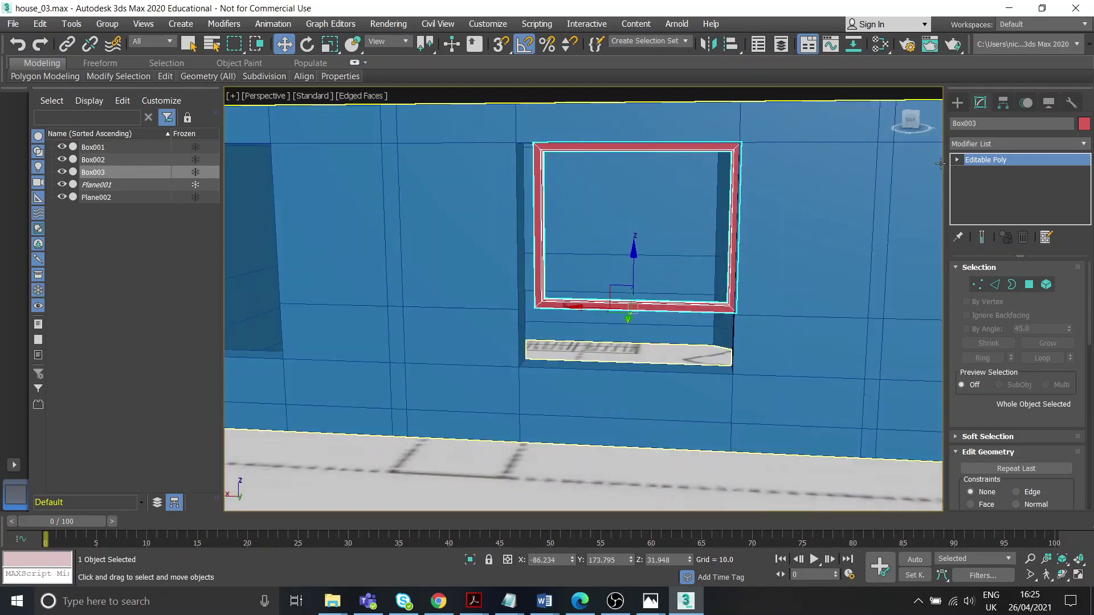
pyautogui.click(957, 160)
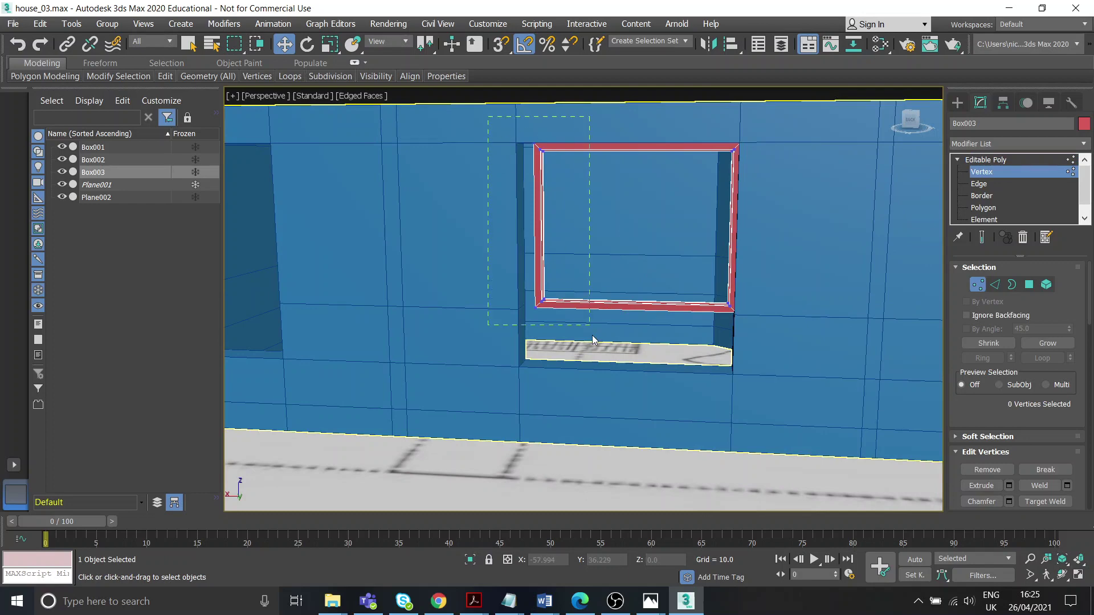
pyautogui.moveTo(593, 339); pyautogui.dragTo(590, 325)
pyautogui.scroll(6, 525, 263)
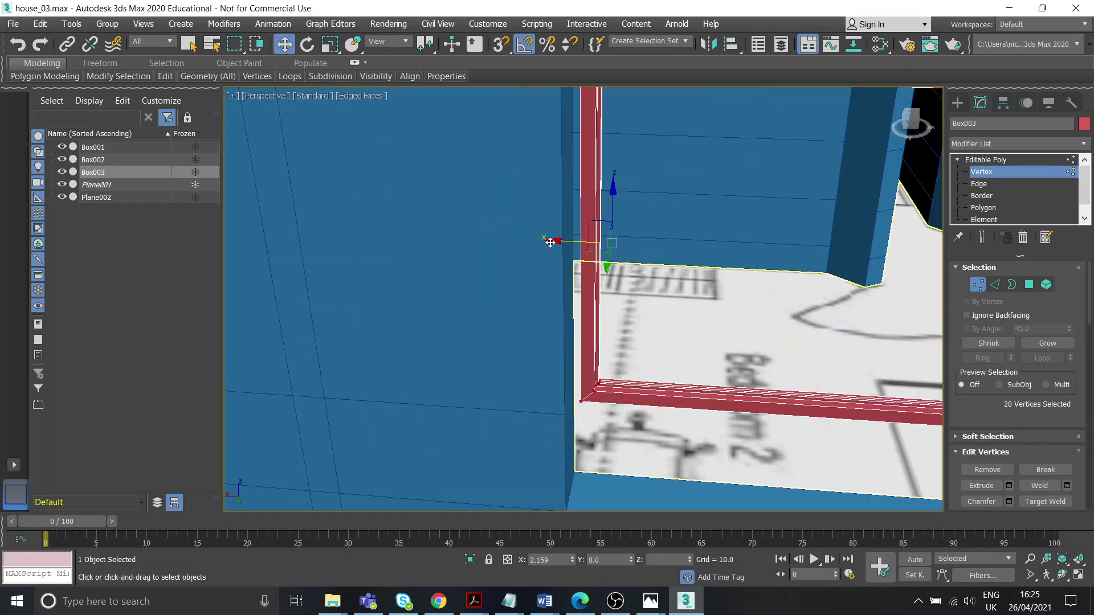
pyautogui.moveTo(551, 242); pyautogui.dragTo(537, 240)
pyautogui.scroll(-5, 570, 259)
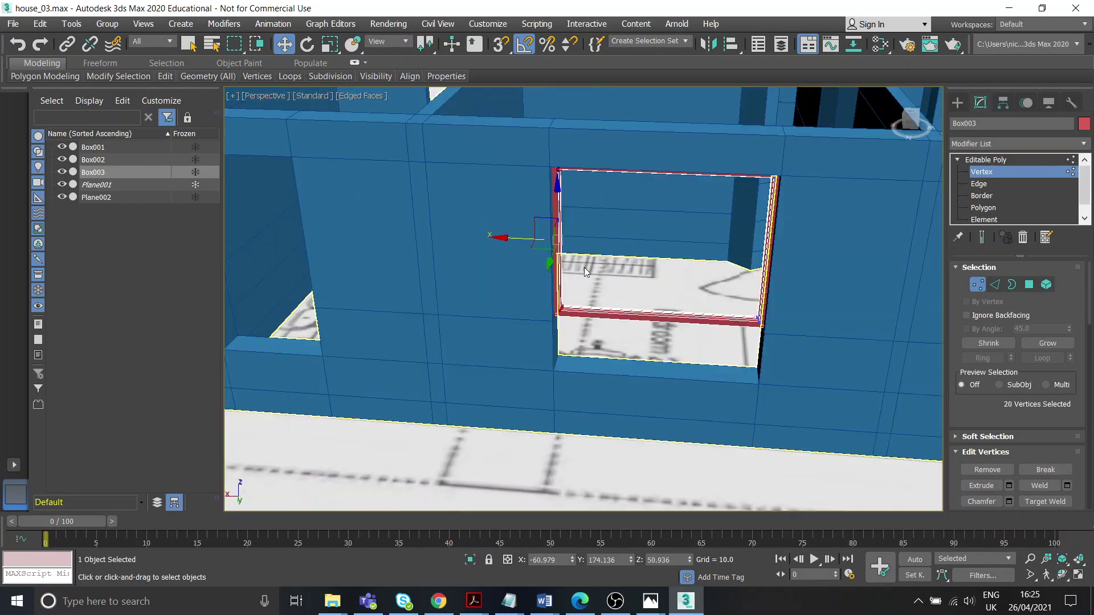
# Lower the Bedroom 2 frame's bottom vertices about 13.811 in Z onto the sill, return to object level and deselect the frame.
pyautogui.moveTo(584, 268); pyautogui.dragTo(561, 241, button='middle')
pyautogui.moveTo(485, 261); pyautogui.dragTo(766, 351)
pyautogui.keyDown('alt'); pyautogui.moveTo(765, 350); pyautogui.dragTo(666, 349, button='middle'); pyautogui.keyUp('alt')
pyautogui.scroll(5, 666, 349)
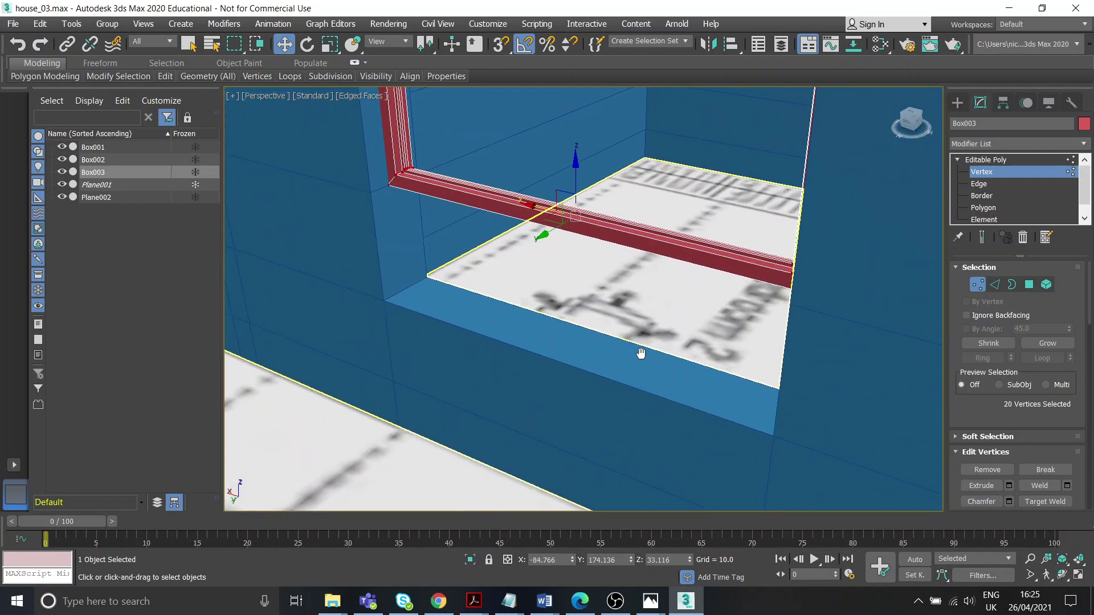
pyautogui.moveTo(572, 176); pyautogui.dragTo(566, 291)
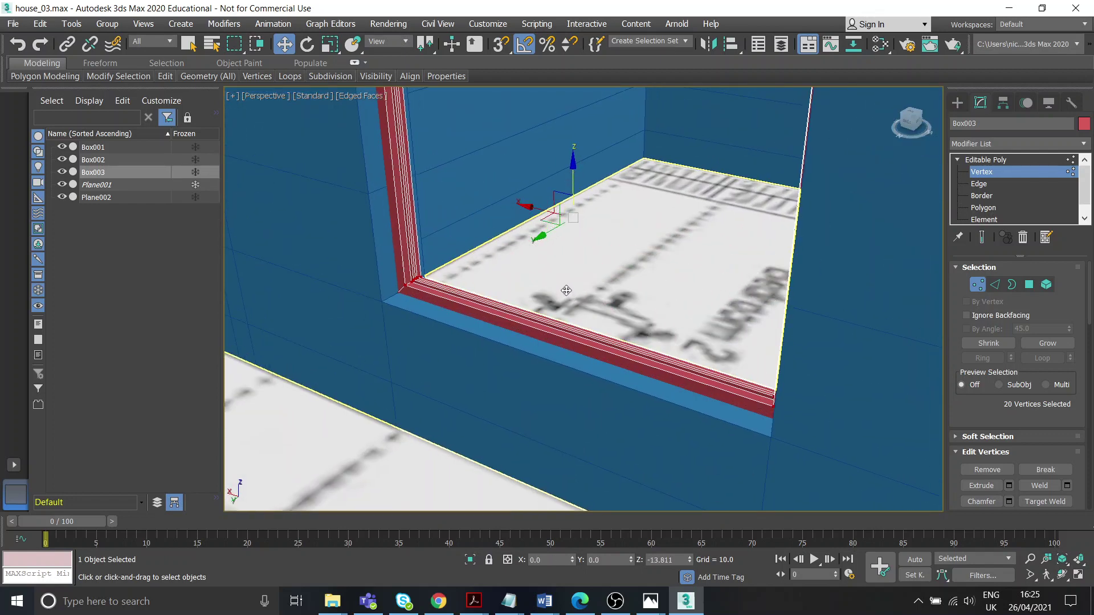
pyautogui.click(987, 161)
pyautogui.scroll(-4, 636, 222)
pyautogui.click(554, 366)
# Examine the patio-side openings against house reference.jpg in Photos, and return to 3ds Max with the standard primitives available.
pyautogui.scroll(-6, 645, 225)
pyautogui.keyDown('alt'); pyautogui.moveTo(645, 225); pyautogui.dragTo(458, 202, button='middle'); pyautogui.keyUp('alt')
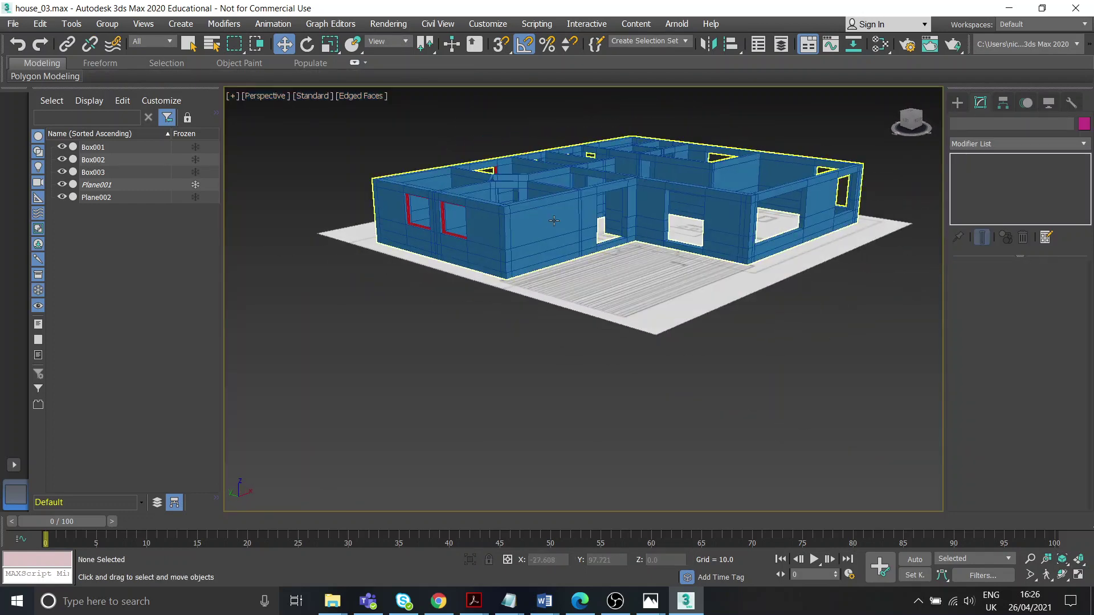
pyautogui.scroll(6, 554, 220)
pyautogui.keyDown('alt'); pyautogui.moveTo(664, 217); pyautogui.dragTo(580, 290, button='middle'); pyautogui.keyUp('alt')
pyautogui.scroll(5, 582, 285)
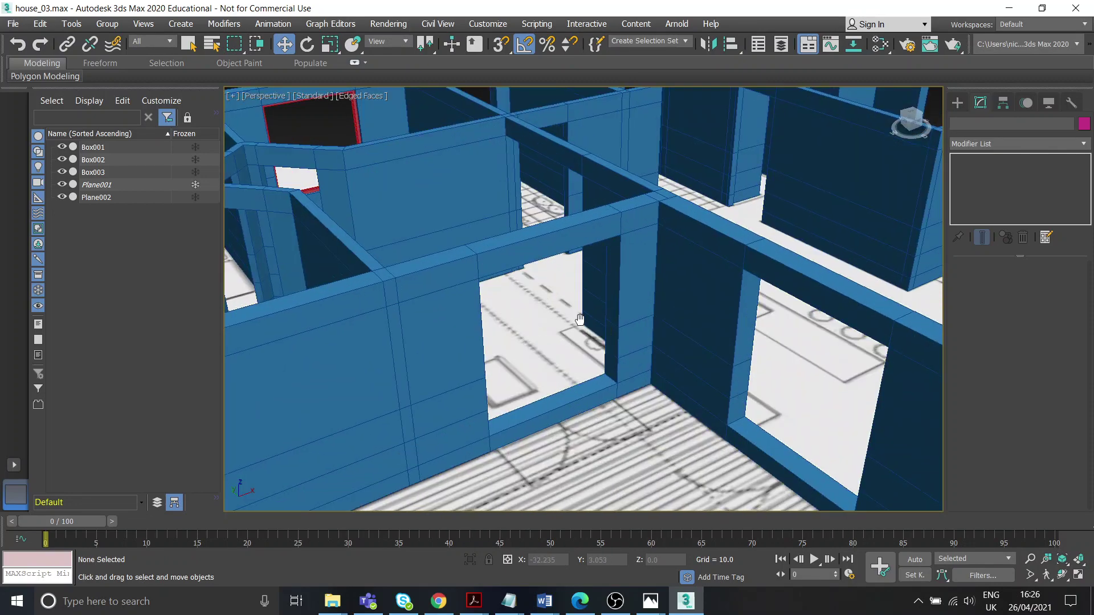
pyautogui.click(957, 104)
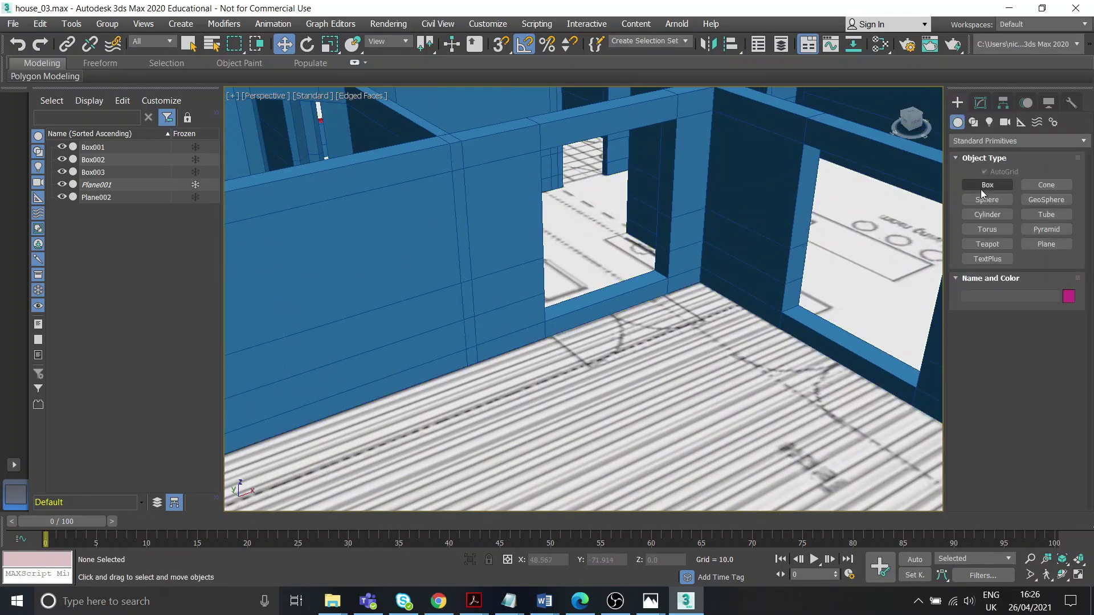
pyautogui.moveTo(652, 604)
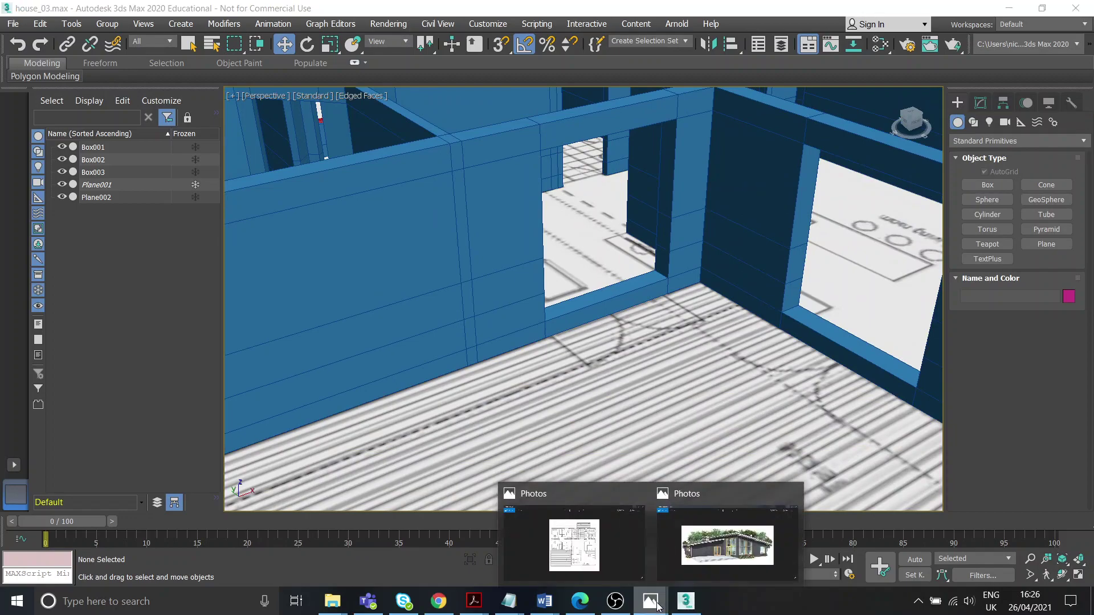
pyautogui.click(732, 537)
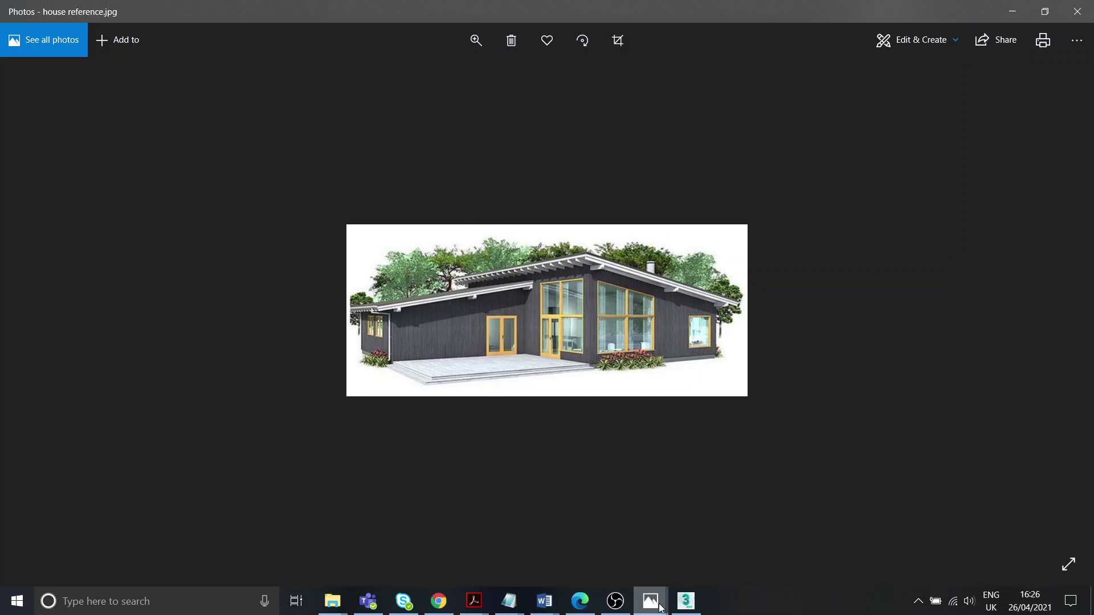
pyautogui.click(686, 601)
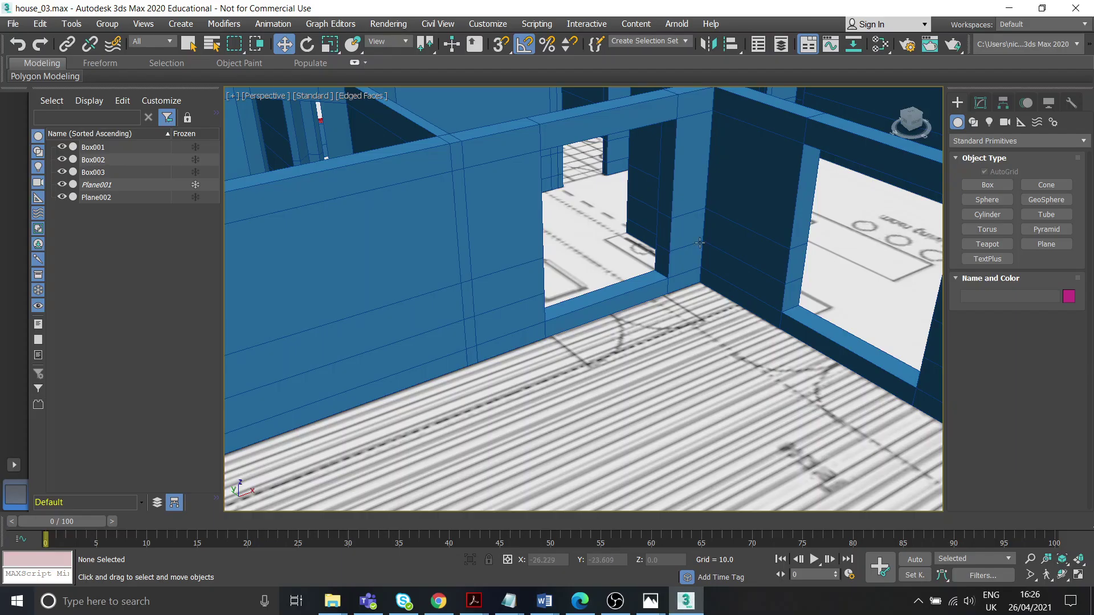
# Draw an AutoGrid box on the patio-side opening's sill, about 55.8 wide, 4.6 long and 40.1 high.
pyautogui.click(980, 189)
pyautogui.keyDown('alt'); pyautogui.moveTo(849, 208); pyautogui.dragTo(734, 234, button='middle'); pyautogui.keyUp('alt')
pyautogui.moveTo(393, 320); pyautogui.dragTo(576, 288, button='middle')
pyautogui.scroll(4, 570, 302)
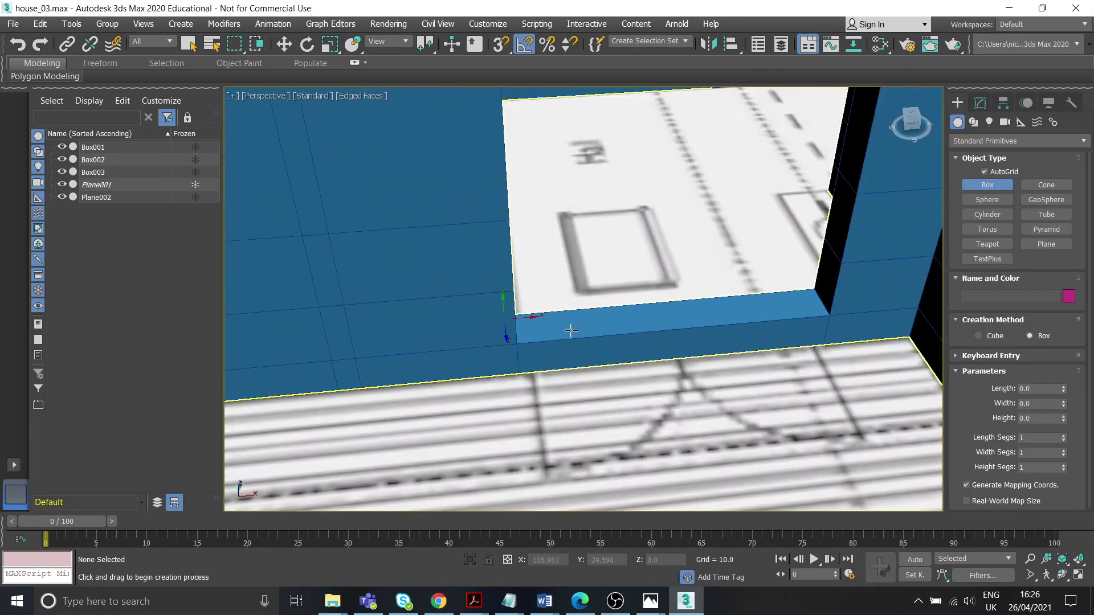
pyautogui.keyDown('alt'); pyautogui.moveTo(571, 331); pyautogui.dragTo(445, 375, button='middle'); pyautogui.keyUp('alt')
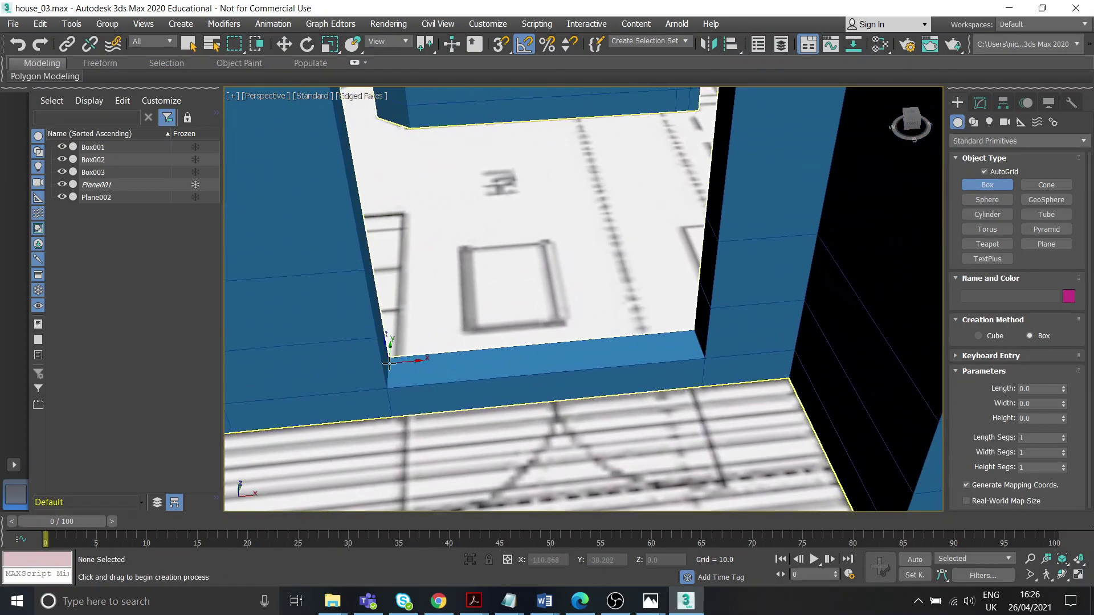
pyautogui.moveTo(389, 363); pyautogui.dragTo(702, 352)
pyautogui.click(789, 127)
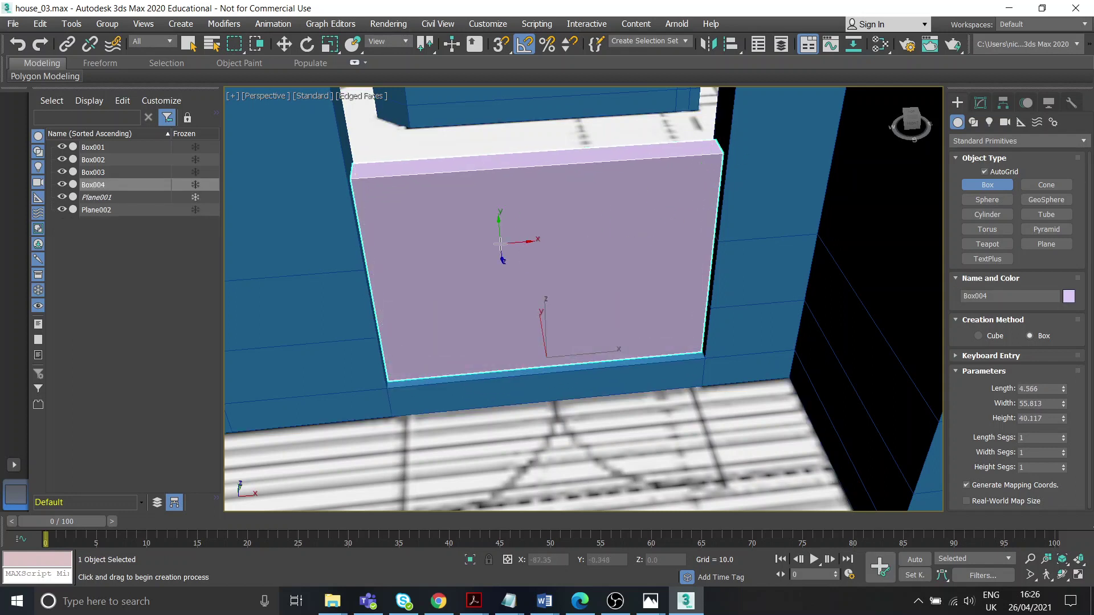
# Convert the new box in the patio-side opening to an Editable Poly.
pyautogui.press('w')
pyautogui.rightClick(559, 282)
pyautogui.moveTo(621, 433)
pyautogui.click(692, 444)
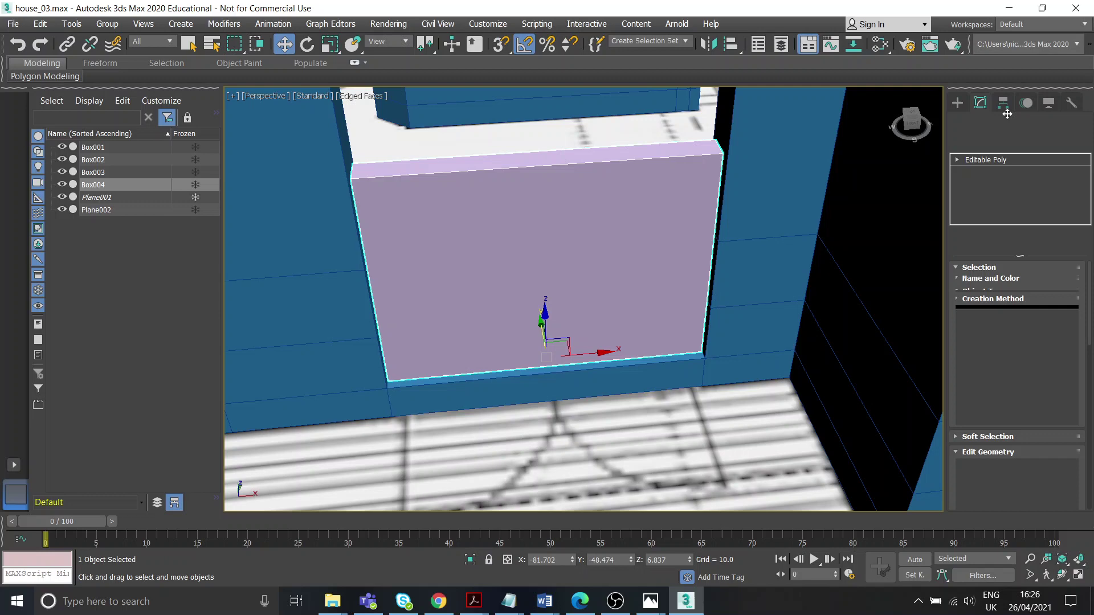
# Raise the box's four top vertices along Z to about 69.984 so it fills the opening's full height.
pyautogui.click(981, 173)
pyautogui.keyDown('alt'); pyautogui.moveTo(742, 213); pyautogui.dragTo(719, 184, button='middle'); pyautogui.keyUp('alt')
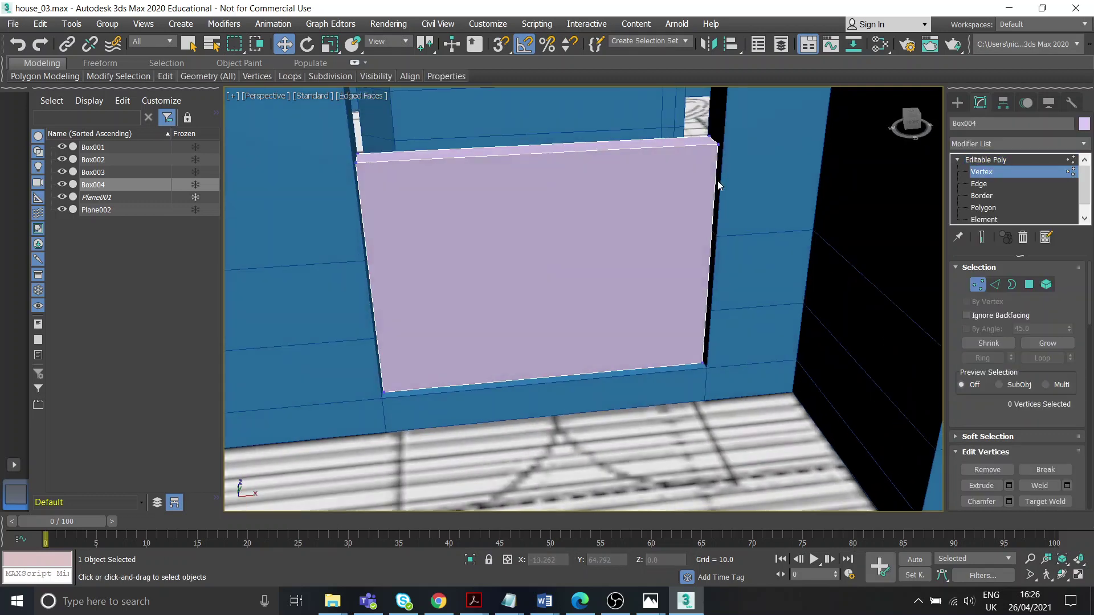
pyautogui.scroll(-3, 718, 184)
pyautogui.moveTo(708, 198); pyautogui.dragTo(709, 199)
pyautogui.keyDown('alt'); pyautogui.moveTo(710, 199); pyautogui.dragTo(599, 188, button='middle'); pyautogui.keyUp('alt')
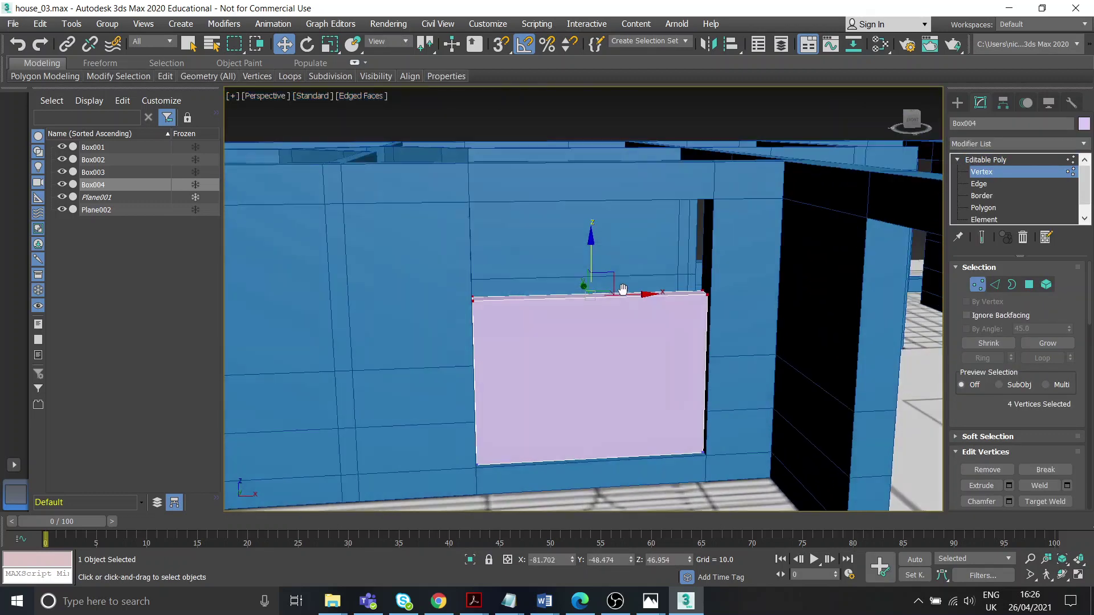
pyautogui.moveTo(599, 188); pyautogui.dragTo(599, 169)
pyautogui.keyDown('alt'); pyautogui.moveTo(630, 232); pyautogui.dragTo(602, 183, button='middle'); pyautogui.keyUp('alt')
pyautogui.scroll(3, 600, 196)
pyautogui.moveTo(592, 174); pyautogui.dragTo(593, 166)
pyautogui.keyDown('alt'); pyautogui.moveTo(672, 249); pyautogui.dragTo(648, 262, button='middle'); pyautogui.keyUp('alt')
pyautogui.moveTo(648, 262); pyautogui.dragTo(599, 238, button='middle')
pyautogui.scroll(4, 606, 171)
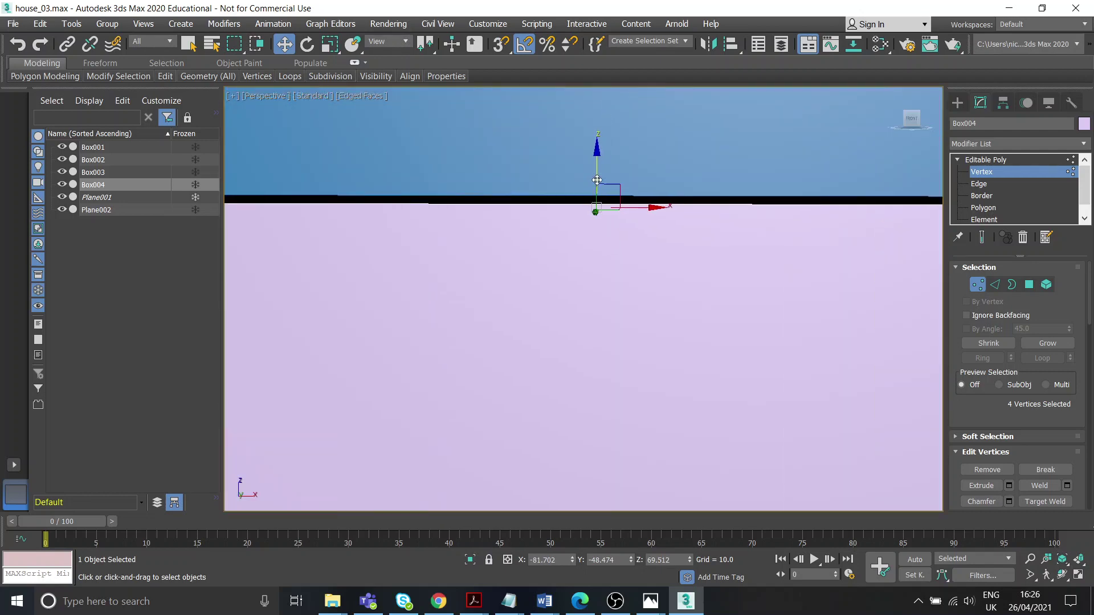
pyautogui.moveTo(597, 173); pyautogui.dragTo(598, 164)
pyautogui.scroll(-5, 639, 272)
pyautogui.keyDown('alt'); pyautogui.moveTo(639, 271); pyautogui.dragTo(654, 306, button='middle'); pyautogui.keyUp('alt')
# Connect the top and bottom edges of the box's front face with one vertical edge down the middle.
pyautogui.click(984, 185)
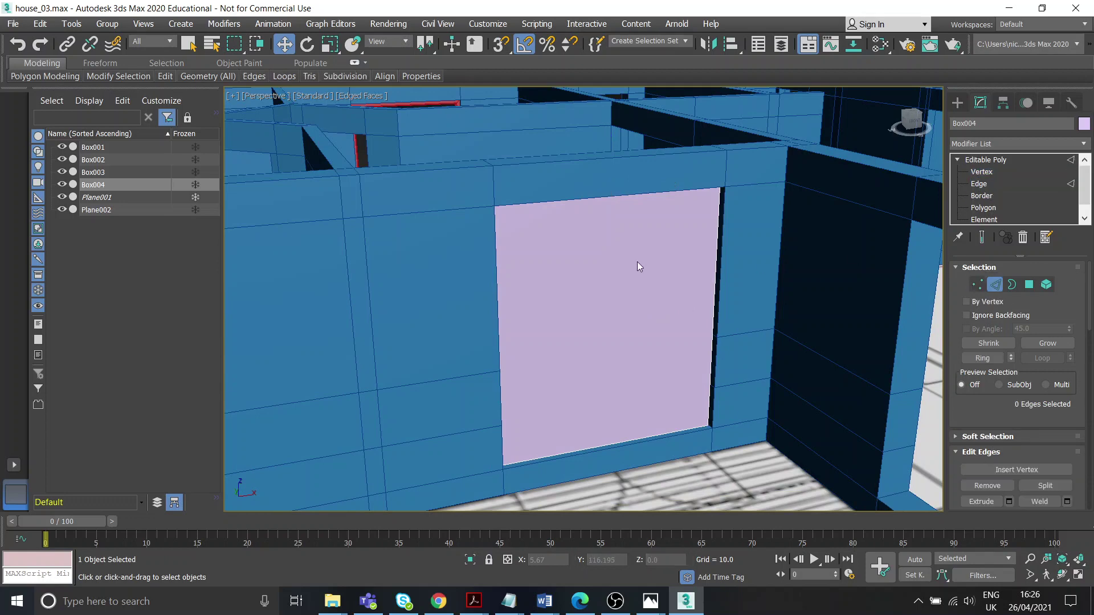
pyautogui.keyDown('alt'); pyautogui.moveTo(637, 262); pyautogui.dragTo(614, 279, button='middle'); pyautogui.keyUp('alt')
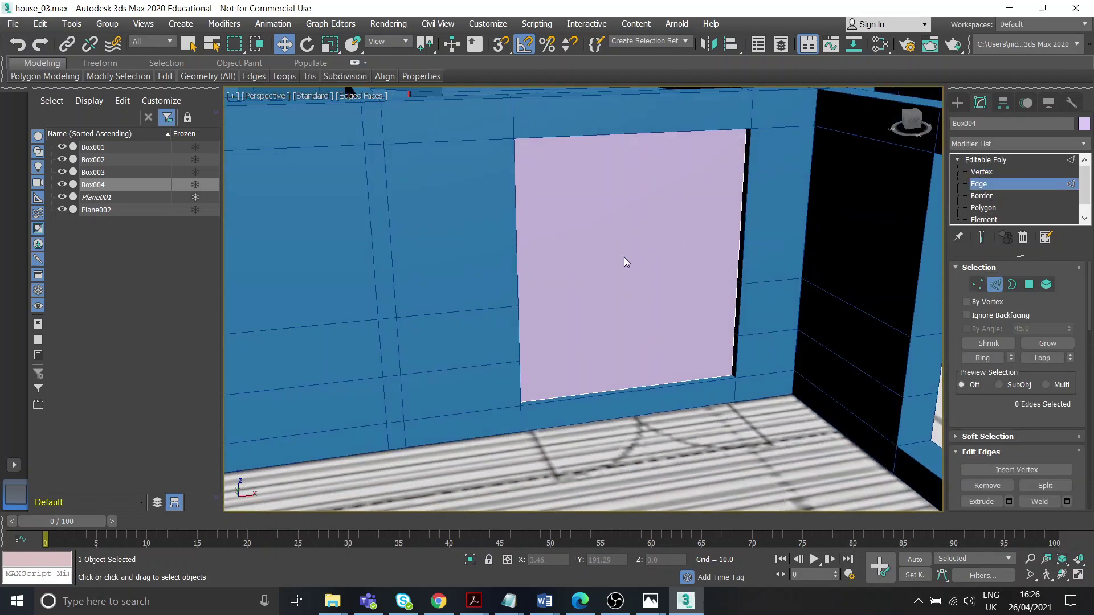
pyautogui.click(645, 386)
pyautogui.keyDown('alt'); pyautogui.moveTo(645, 386); pyautogui.dragTo(678, 256, button='middle'); pyautogui.keyUp('alt')
pyautogui.scroll(3, 646, 142)
pyautogui.scroll(-2, 1037, 456)
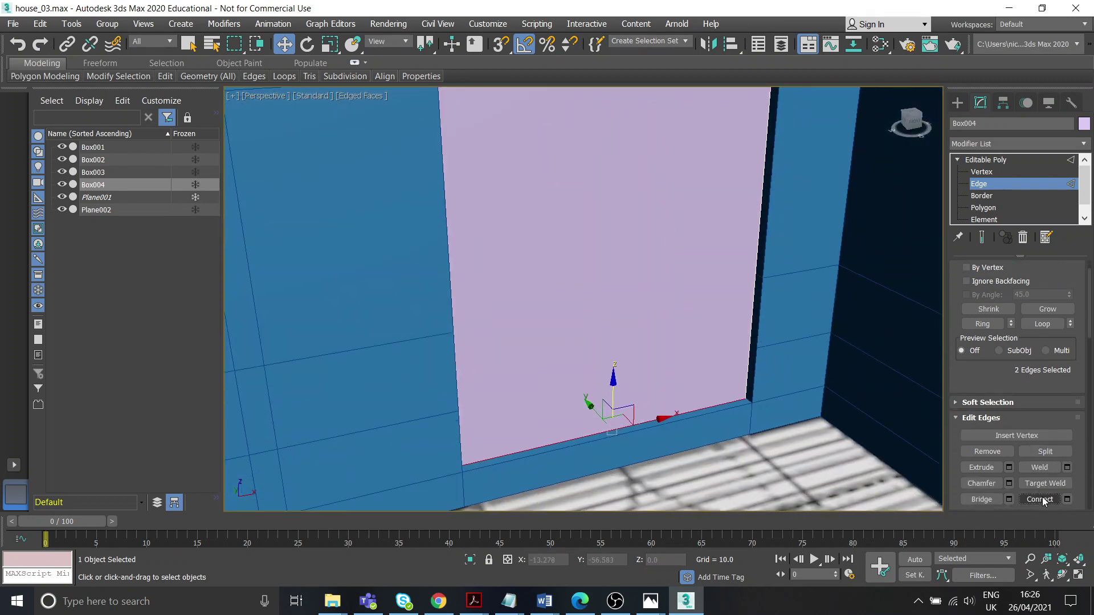
pyautogui.click(693, 279)
pyautogui.keyDown('alt'); pyautogui.moveTo(693, 280); pyautogui.dragTo(737, 169, button='middle'); pyautogui.keyUp('alt')
pyautogui.scroll(3, 729, 159)
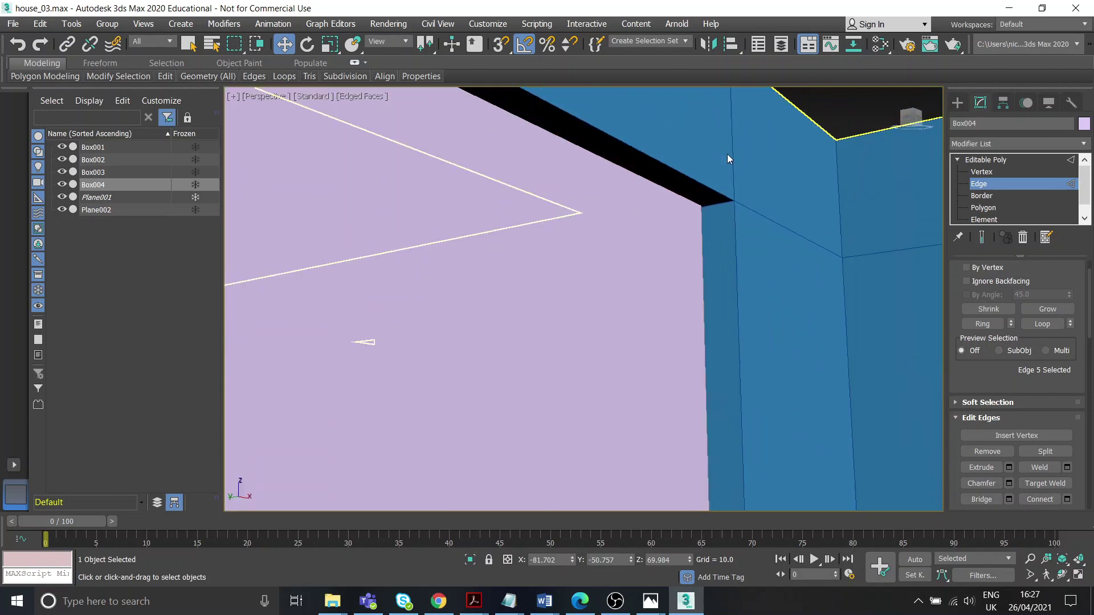
pyautogui.scroll(-3, 675, 195)
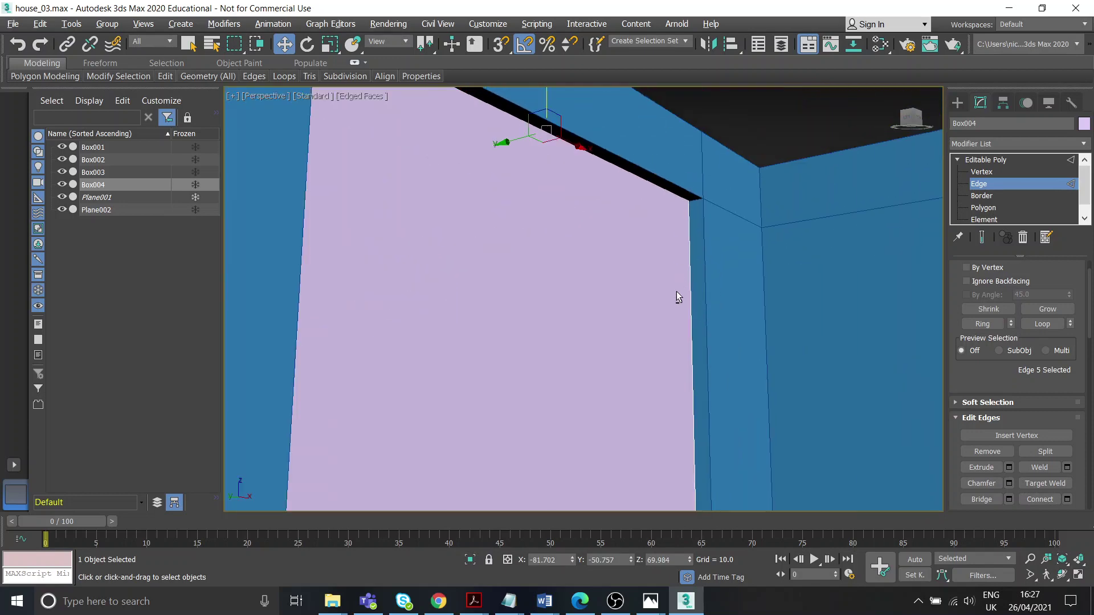
pyautogui.keyDown('alt'); pyautogui.moveTo(676, 293); pyautogui.dragTo(681, 399, button='middle'); pyautogui.keyUp('alt')
pyautogui.moveTo(681, 399); pyautogui.dragTo(684, 205, button='middle')
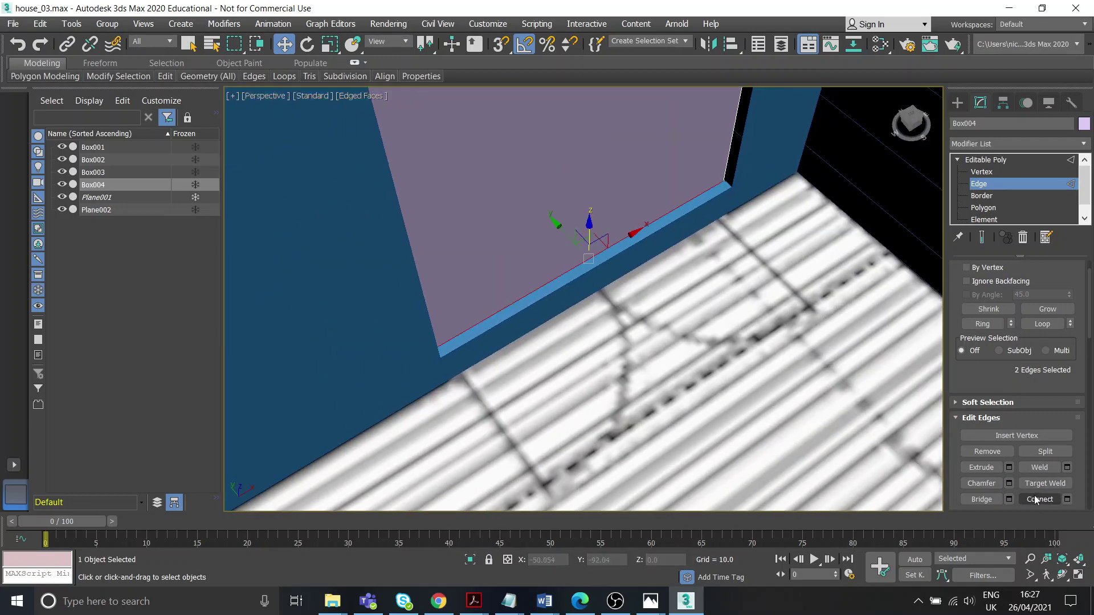
pyautogui.click(1035, 500)
pyautogui.keyDown('alt'); pyautogui.moveTo(673, 285); pyautogui.dragTo(587, 289, button='middle'); pyautogui.keyUp('alt')
pyautogui.scroll(-4, 603, 196)
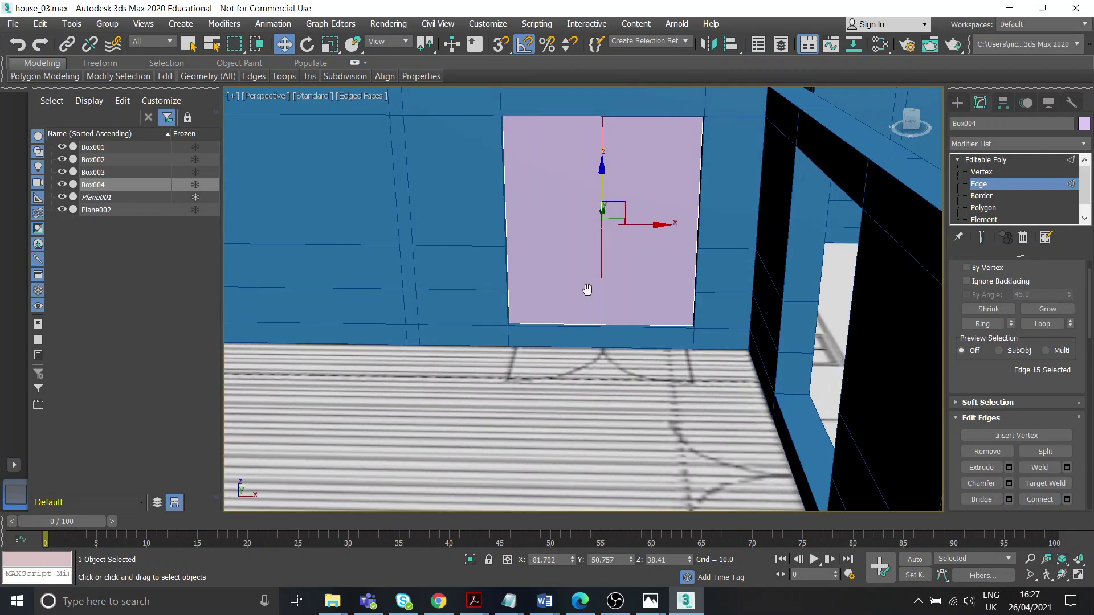
# Inset the two front polygons of the box individually with the By Polygon option and an amount of 3.152.
pyautogui.click(674, 266)
pyautogui.click(994, 209)
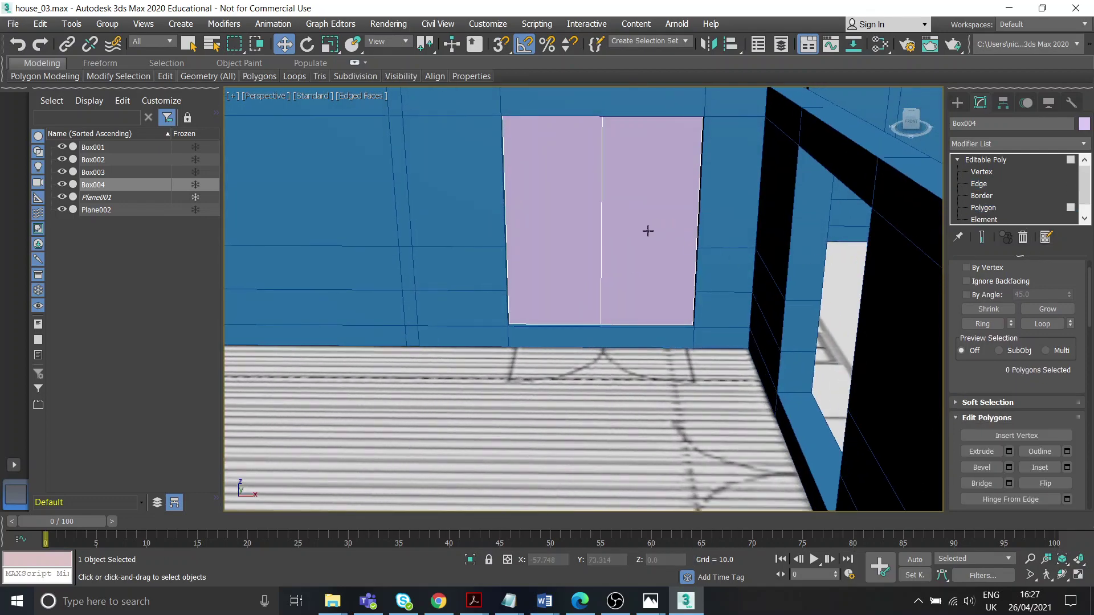
pyautogui.click(569, 222)
pyautogui.keyDown('alt'); pyautogui.moveTo(604, 248); pyautogui.dragTo(661, 250, button='middle'); pyautogui.keyUp('alt')
pyautogui.keyDown('ctrl'); pyautogui.click(636, 206); pyautogui.keyUp('ctrl')
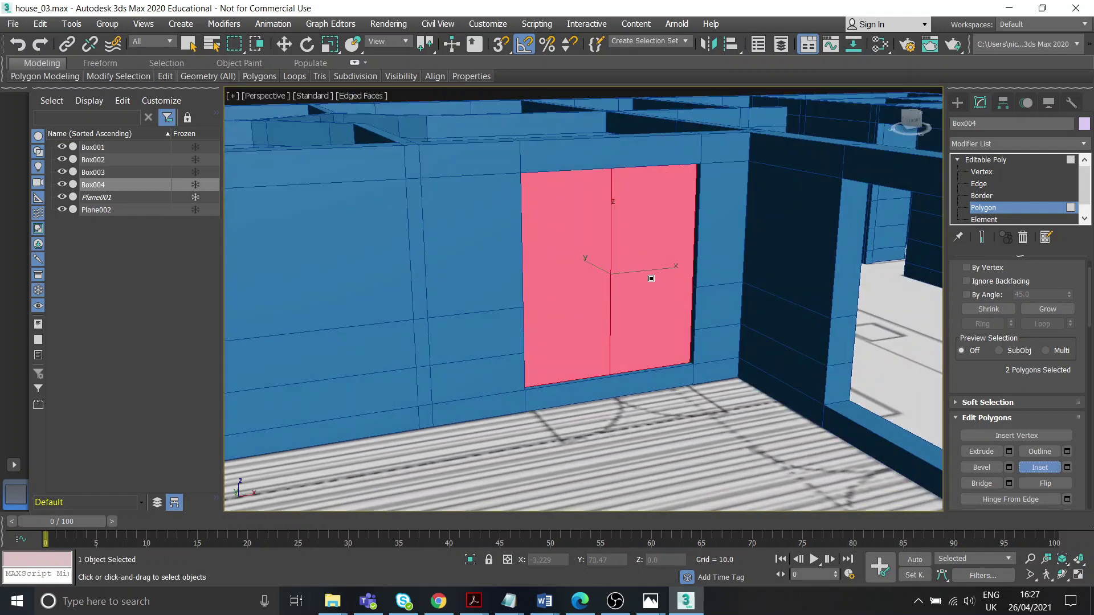
pyautogui.moveTo(644, 255); pyautogui.dragTo(653, 280)
pyautogui.click(1069, 468)
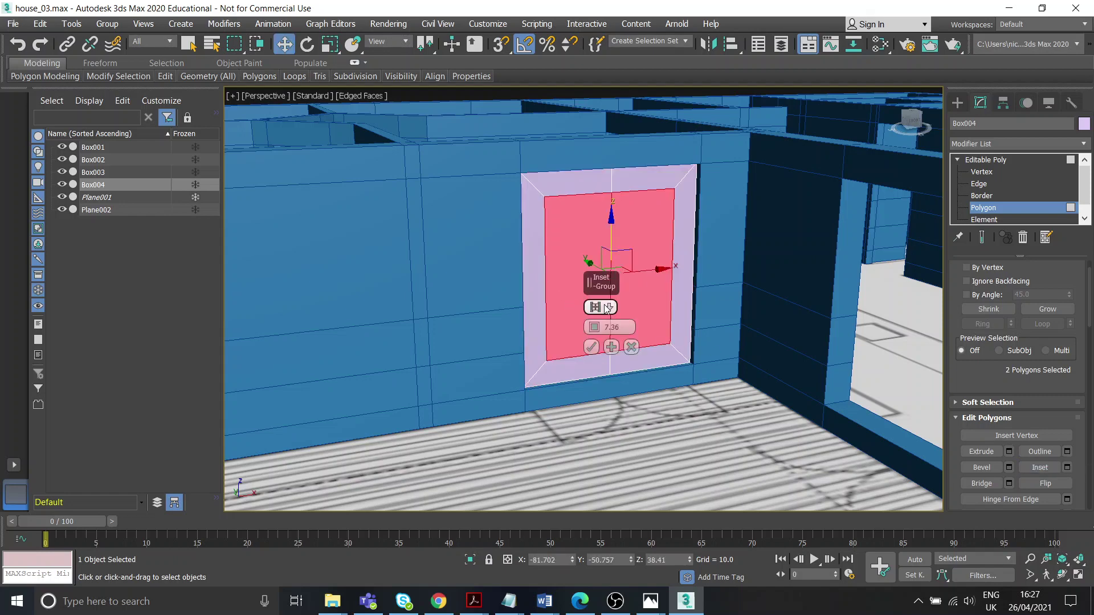
pyautogui.moveTo(607, 309)
pyautogui.click(639, 330)
pyautogui.scroll(4, 620, 340)
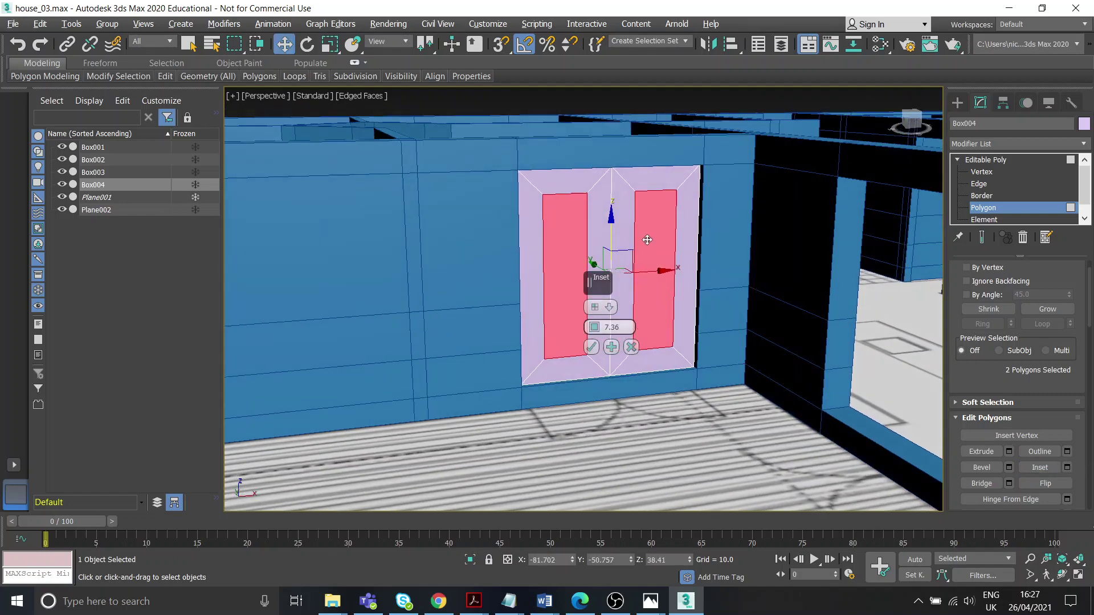
pyautogui.moveTo(594, 327); pyautogui.dragTo(597, 347)
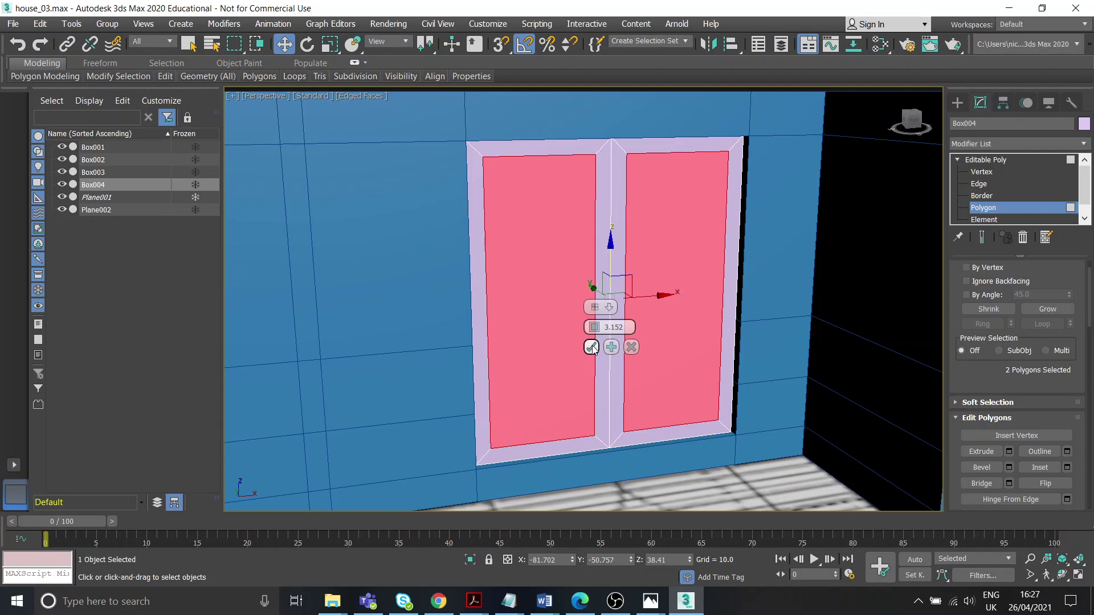
pyautogui.click(592, 347)
# Form a stepped recess in both panels by extruding the two polygons inward in stages with a slight inset between.
pyautogui.click(996, 454)
pyautogui.scroll(6, 592, 311)
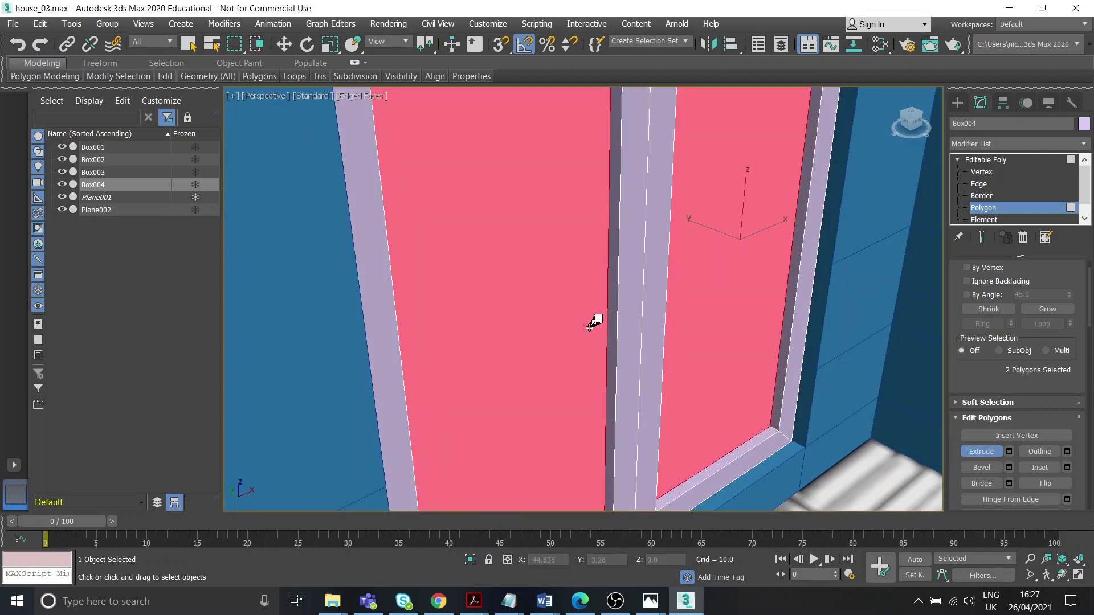
pyautogui.scroll(-5, 627, 336)
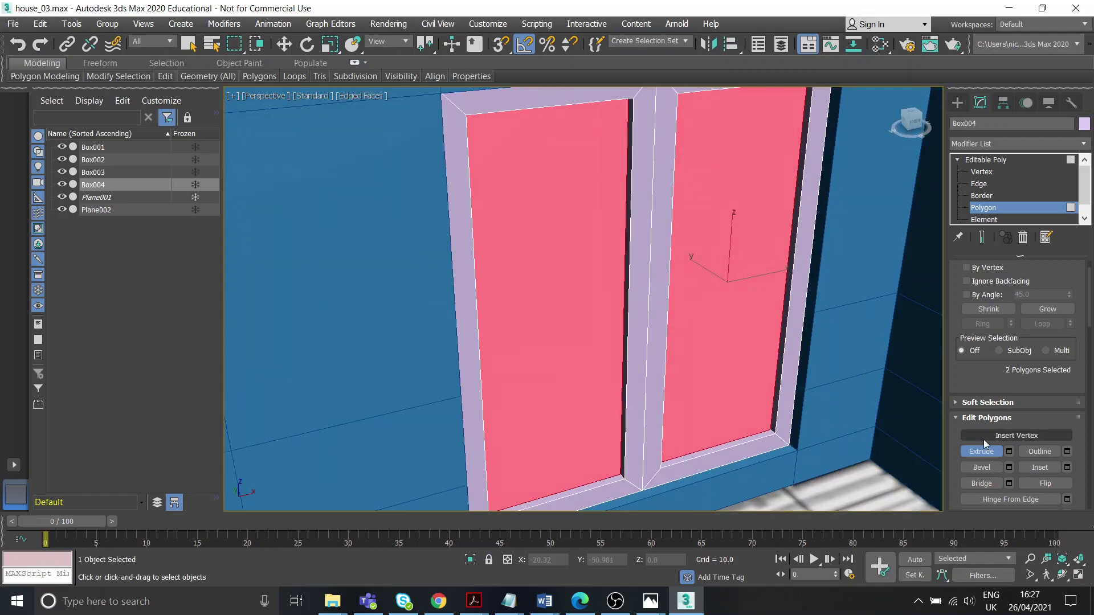
pyautogui.moveTo(583, 322); pyautogui.dragTo(586, 320)
pyautogui.click(981, 452)
pyautogui.scroll(-2, 717, 311)
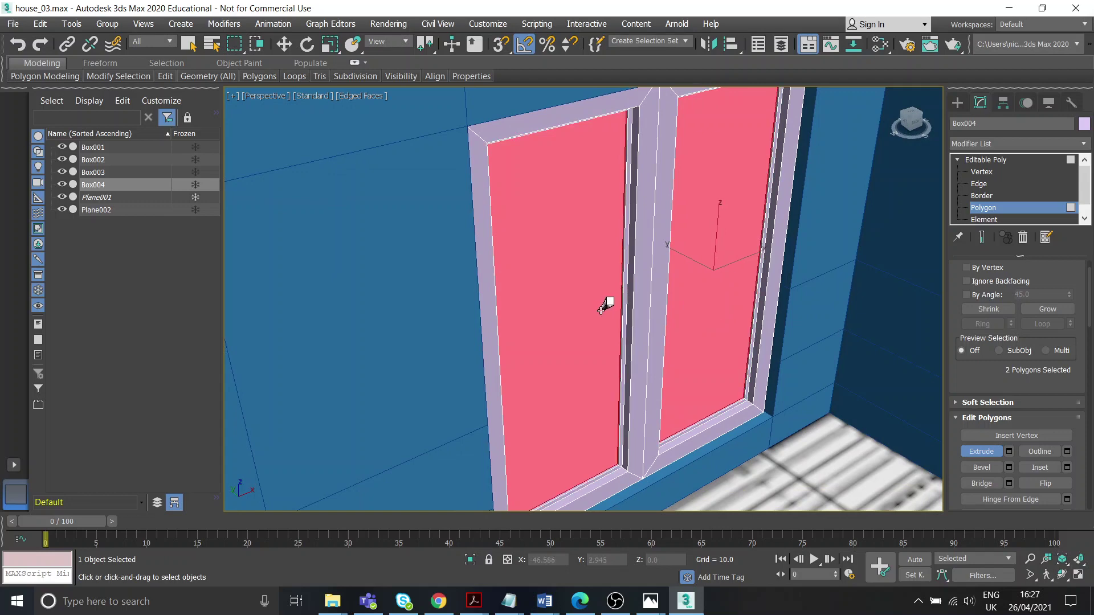
pyautogui.press('w')
pyautogui.click(815, 408)
pyautogui.keyDown('alt'); pyautogui.moveTo(766, 346); pyautogui.dragTo(749, 298, button='middle'); pyautogui.keyUp('alt')
pyautogui.scroll(-3, 747, 327)
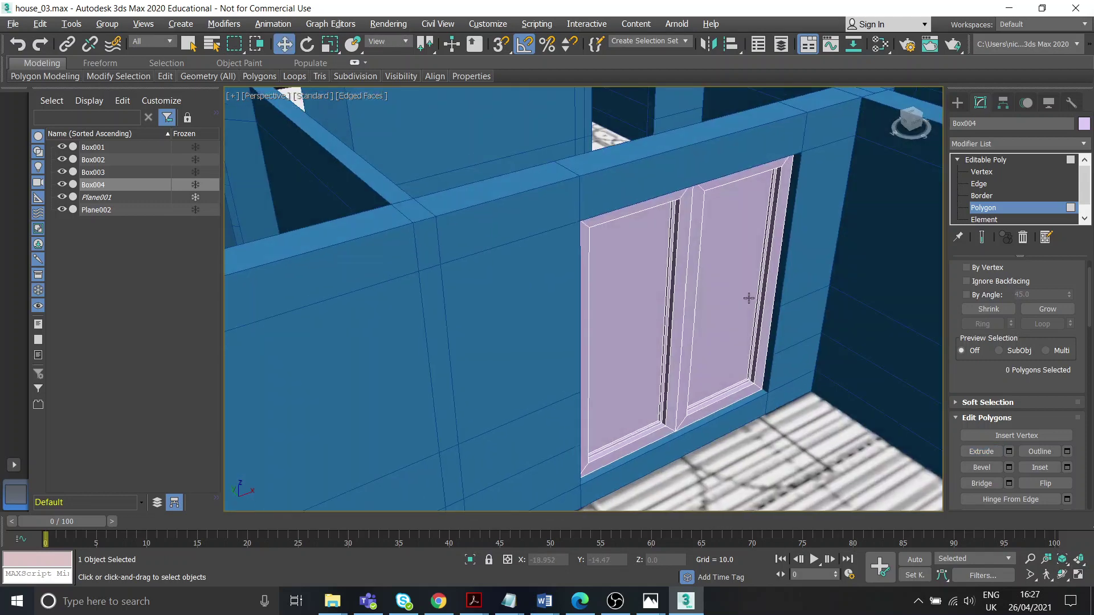
# Apply a Symmetry modifier to the whole frame with mirror axis Y and Flip enabled.
pyautogui.click(987, 163)
pyautogui.moveTo(647, 263)
pyautogui.keyDown('alt'); pyautogui.mouseDown(button='middle')
pyautogui.moveTo(608, 245)
pyautogui.moveTo(777, 288)
pyautogui.moveTo(763, 267)
pyautogui.moveTo(603, 257)
pyautogui.moveTo(645, 253)
pyautogui.mouseUp(button='middle'); pyautogui.keyUp('alt')
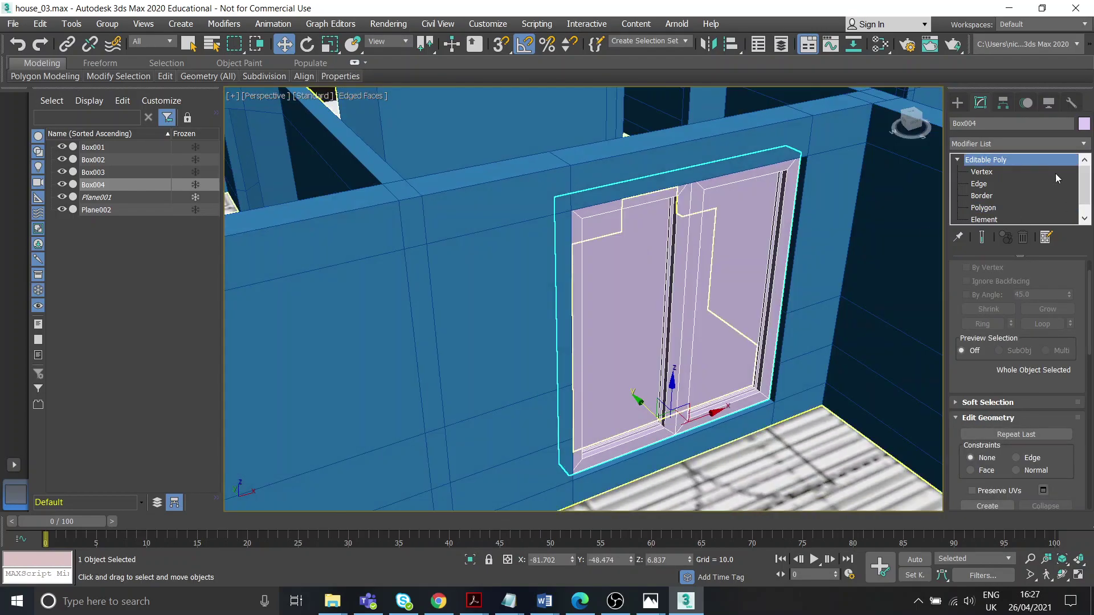
pyautogui.click(1084, 143)
pyautogui.scroll(-15, 992, 400)
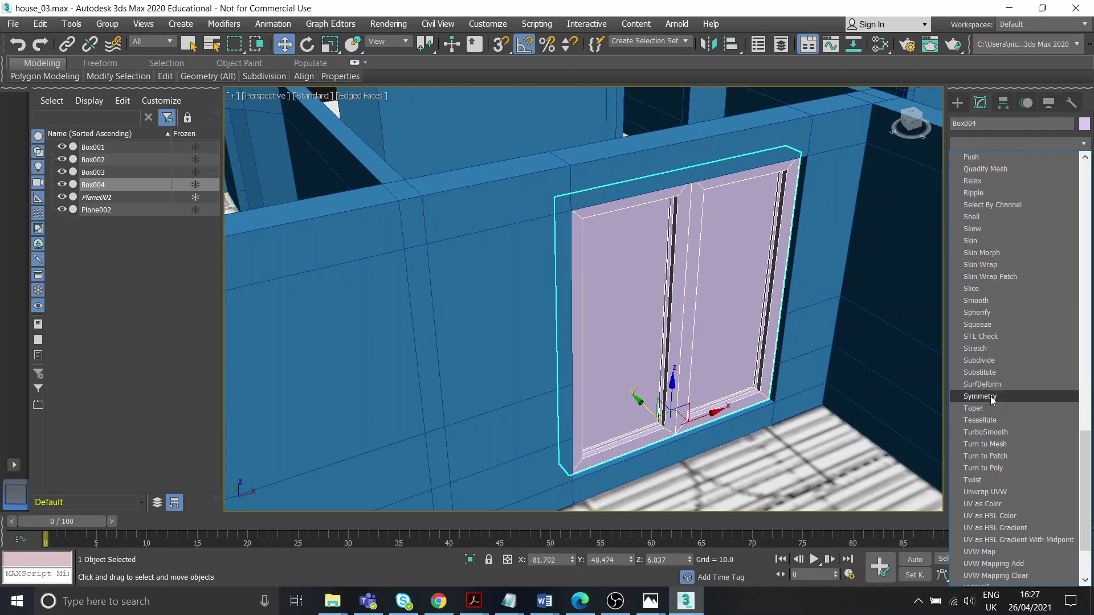
pyautogui.click(991, 397)
pyautogui.keyDown('alt'); pyautogui.moveTo(843, 370); pyautogui.dragTo(732, 392, button='middle'); pyautogui.keyUp('alt')
pyautogui.keyDown('alt'); pyautogui.moveTo(645, 335); pyautogui.dragTo(765, 293, button='middle'); pyautogui.keyUp('alt')
pyautogui.click(1008, 295)
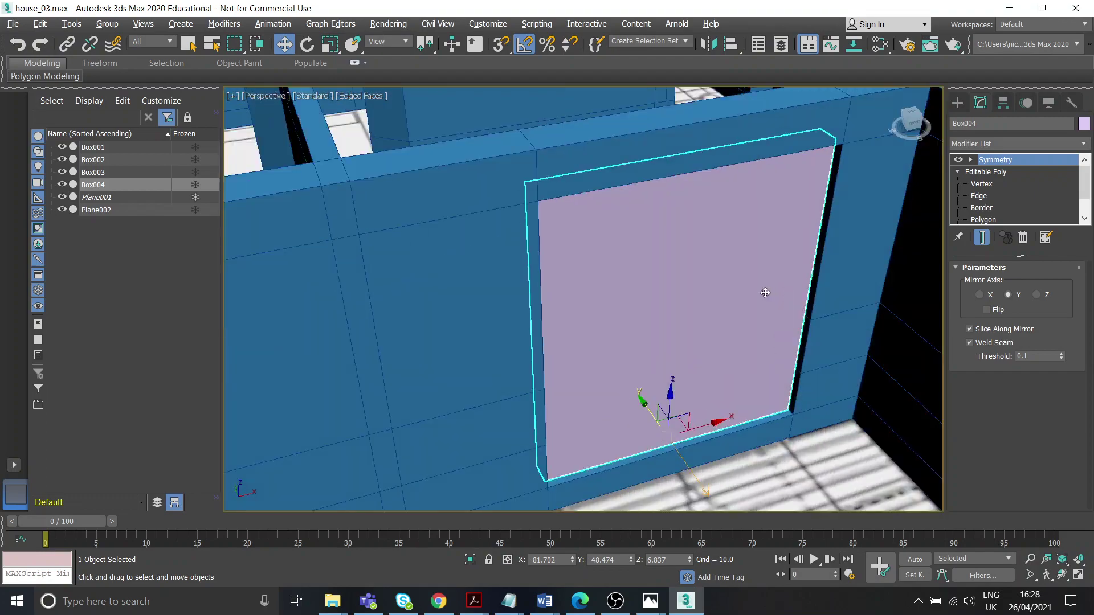
pyautogui.click(986, 310)
pyautogui.keyDown('alt'); pyautogui.moveTo(889, 325); pyautogui.dragTo(701, 336, button='middle'); pyautogui.keyUp('alt')
# Shift the Symmetry mirror plane along Y to about -0.525 to open up the two panes, and return to modifier level.
pyautogui.click(971, 160)
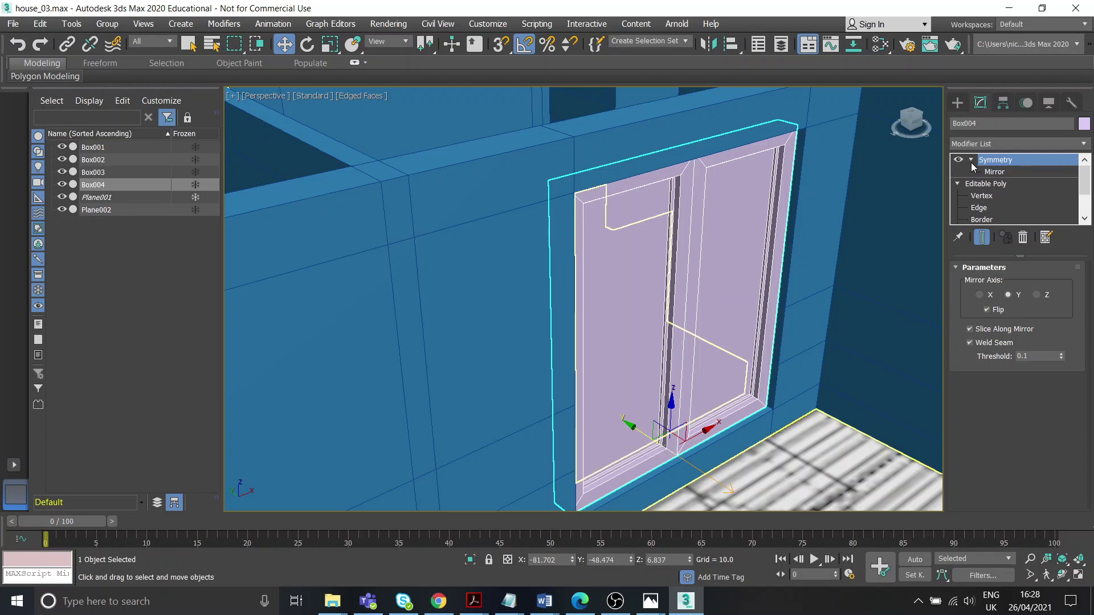
pyautogui.click(990, 172)
pyautogui.keyDown('alt'); pyautogui.moveTo(702, 269); pyautogui.dragTo(692, 309, button='middle'); pyautogui.keyUp('alt')
pyautogui.moveTo(671, 379); pyautogui.dragTo(663, 315, button='middle')
pyautogui.scroll(3, 661, 317)
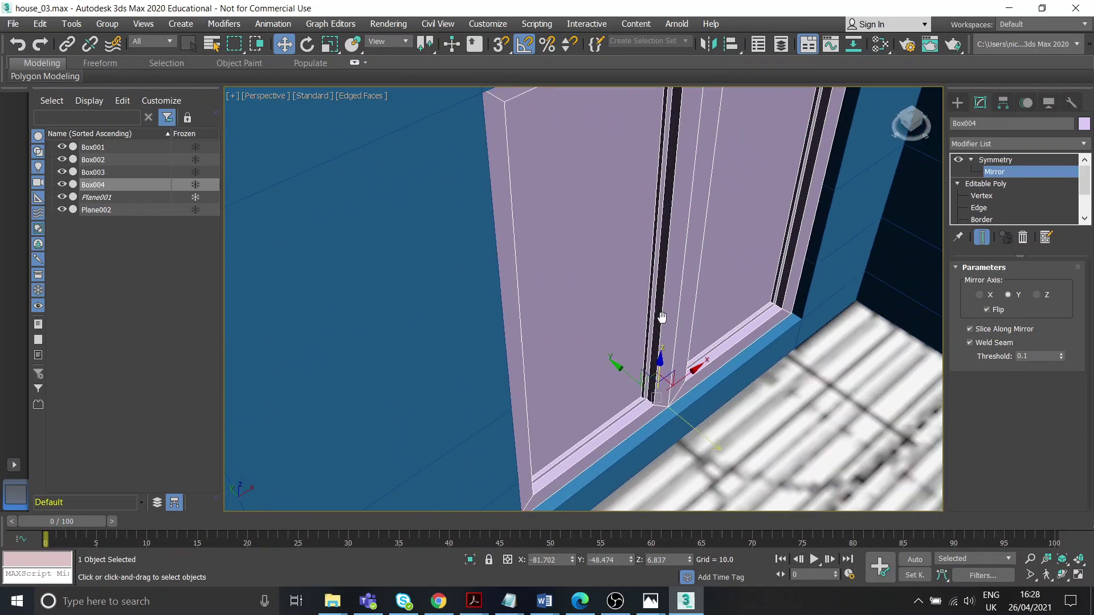
pyautogui.scroll(3, 655, 325)
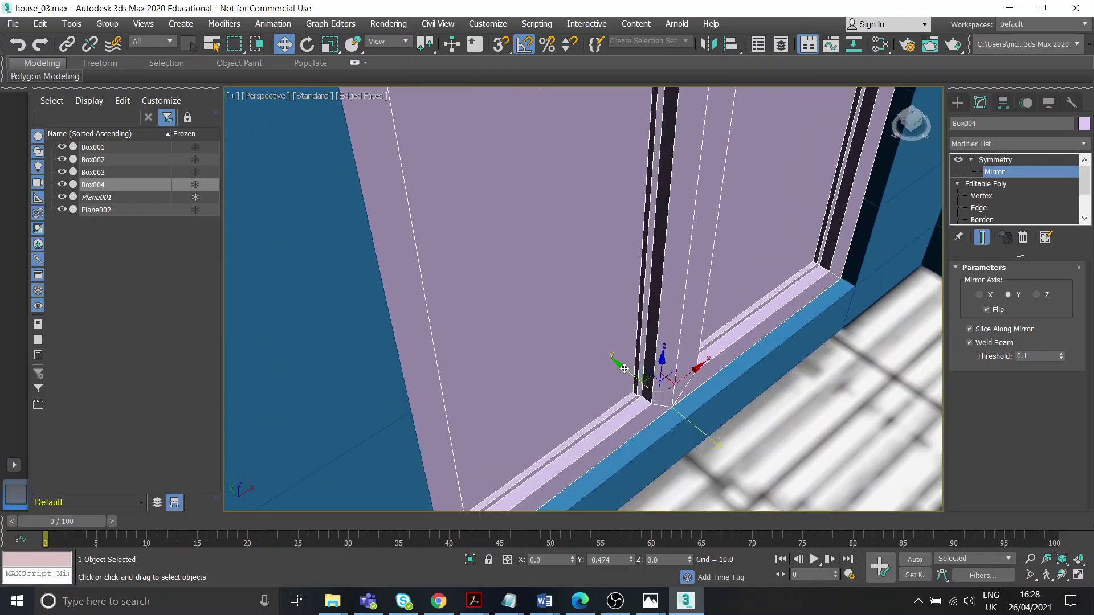
pyautogui.moveTo(624, 369); pyautogui.dragTo(625, 369)
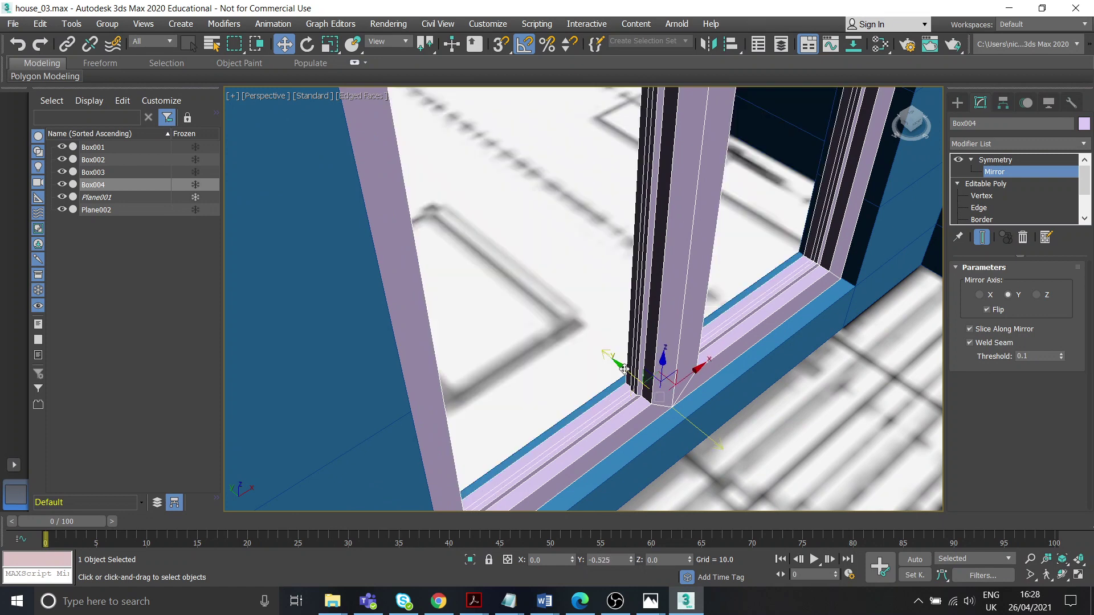
pyautogui.click(995, 160)
pyautogui.scroll(-8, 712, 268)
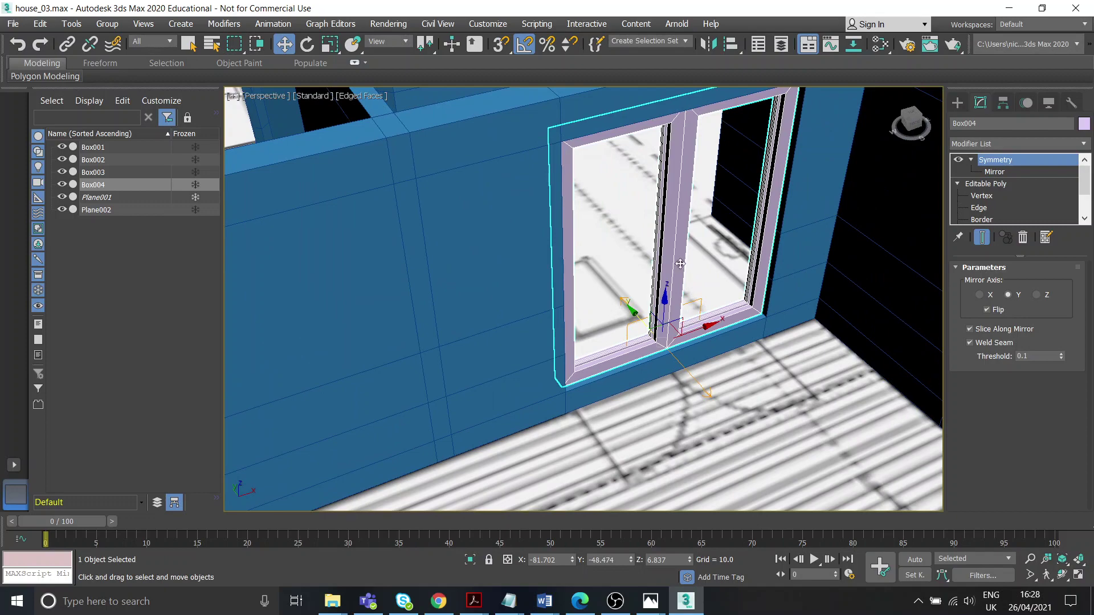
# Collapse the mirrored double frame into an Editable Poly.
pyautogui.rightClick(680, 263)
pyautogui.moveTo(732, 418)
pyautogui.click(823, 428)
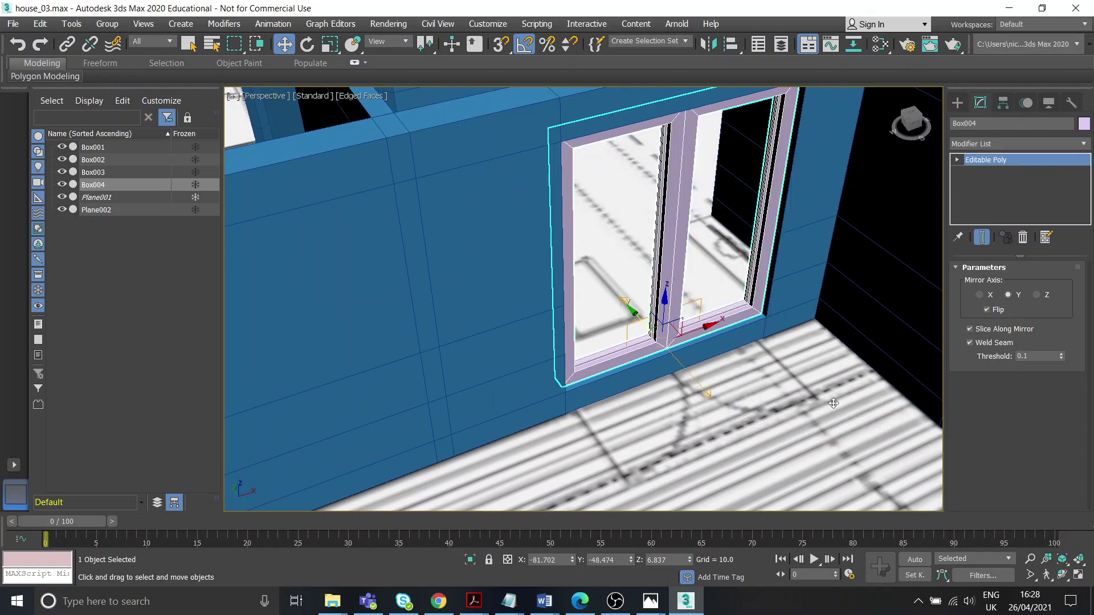
# Create a slim handle box on the front face of the central post using AutoGrid, about 8.1 long, 1.3 wide and 1.2 high.
pyautogui.scroll(5, 678, 245)
pyautogui.scroll(6, 664, 259)
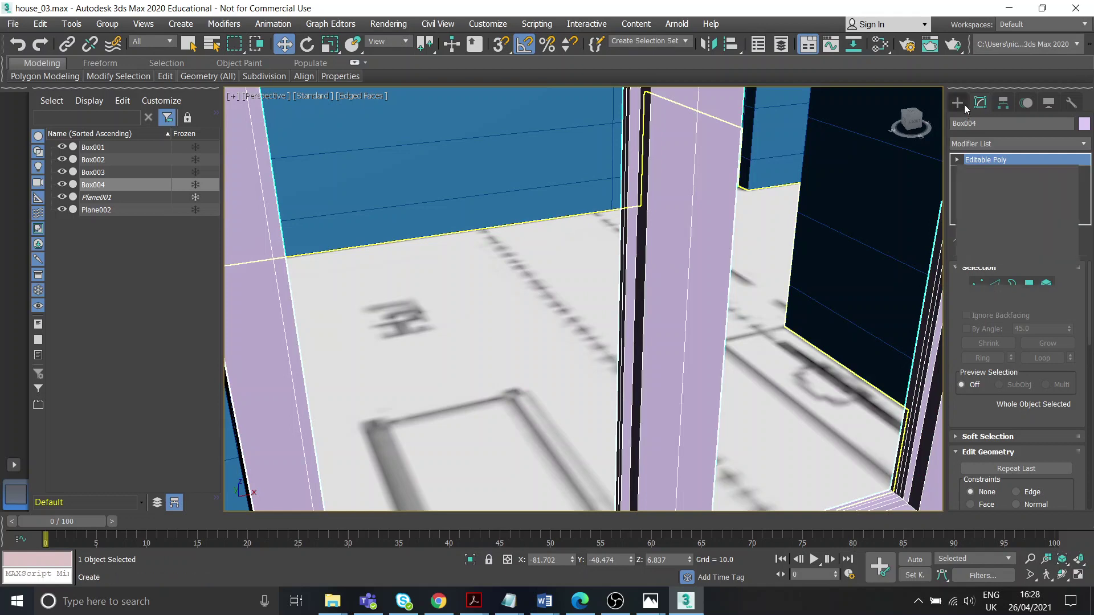
pyautogui.click(958, 103)
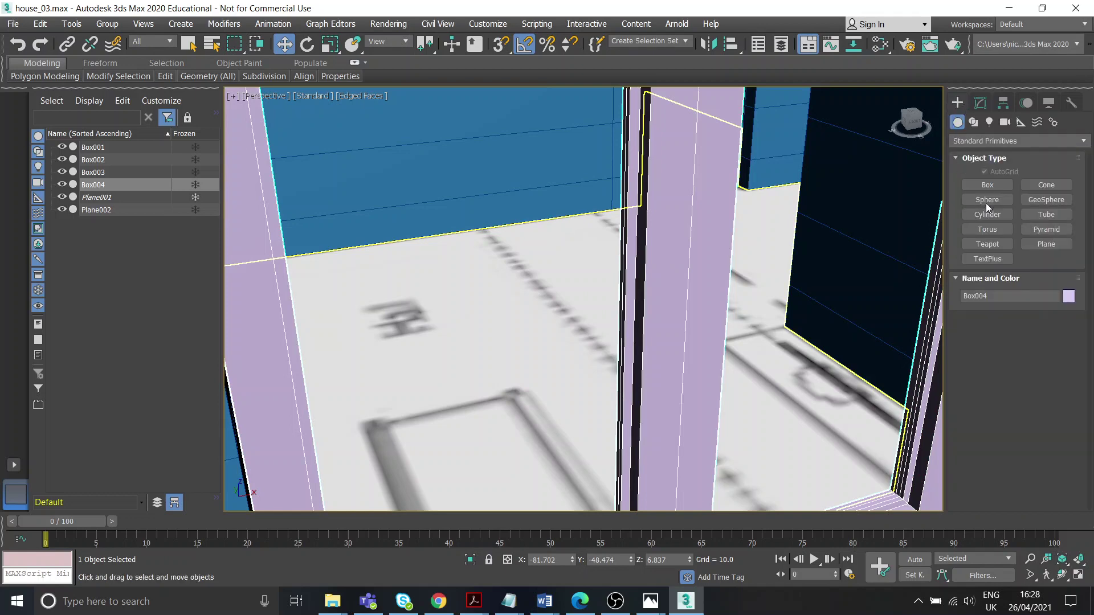
pyautogui.scroll(-8, 654, 315)
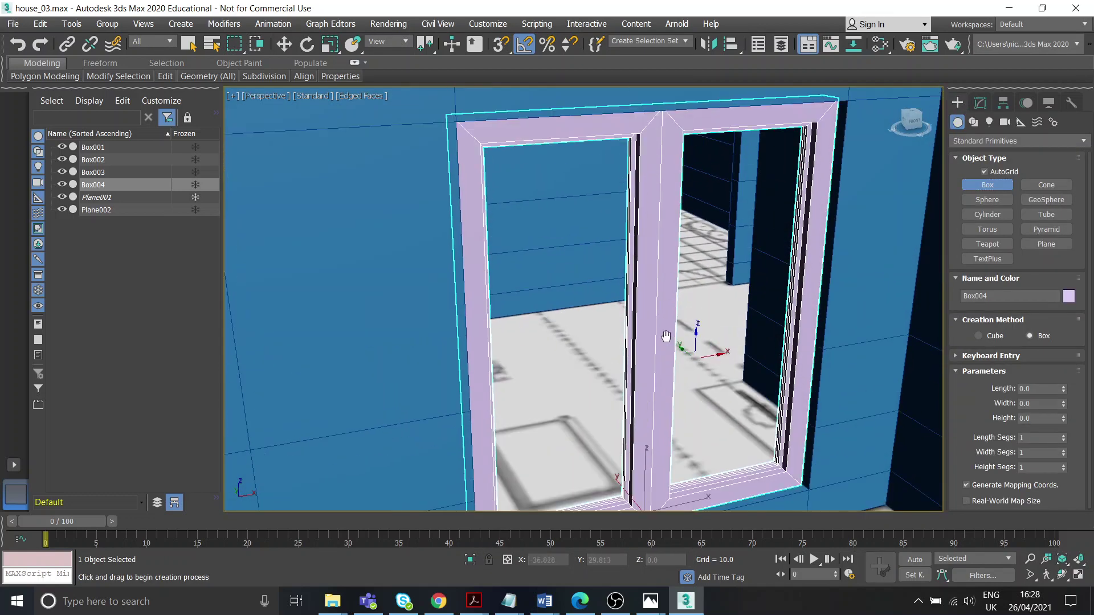
pyautogui.scroll(7, 653, 315)
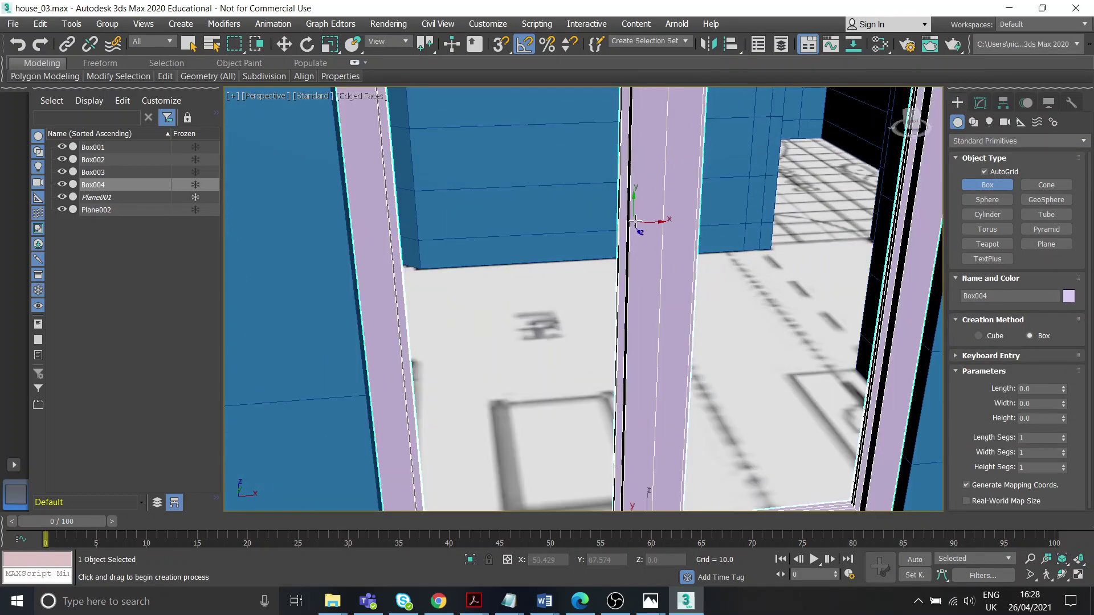
pyautogui.moveTo(640, 221); pyautogui.dragTo(650, 299)
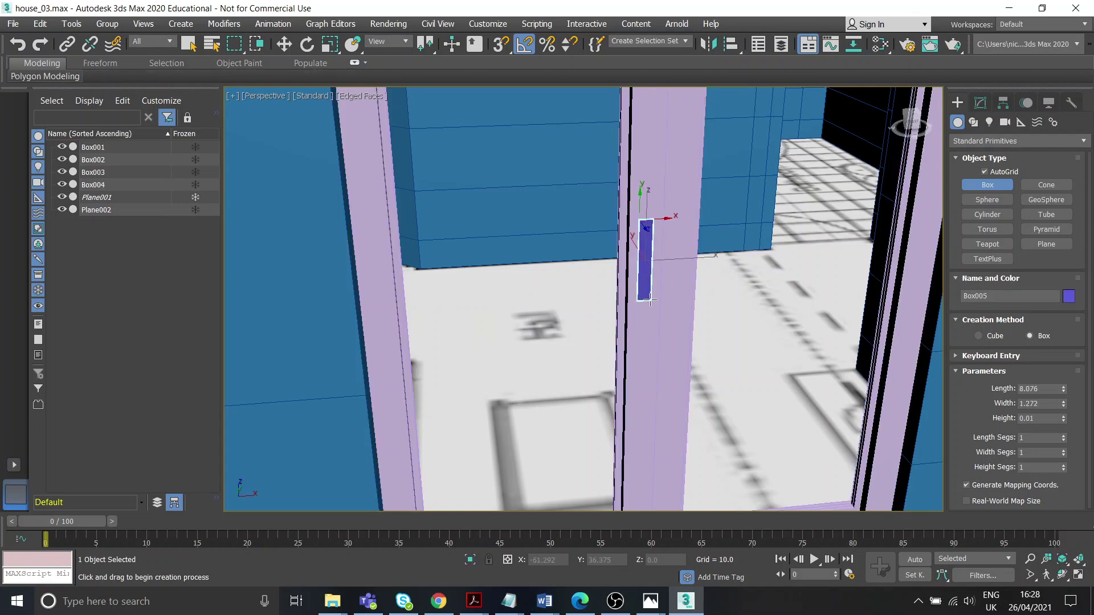
pyautogui.click(653, 293)
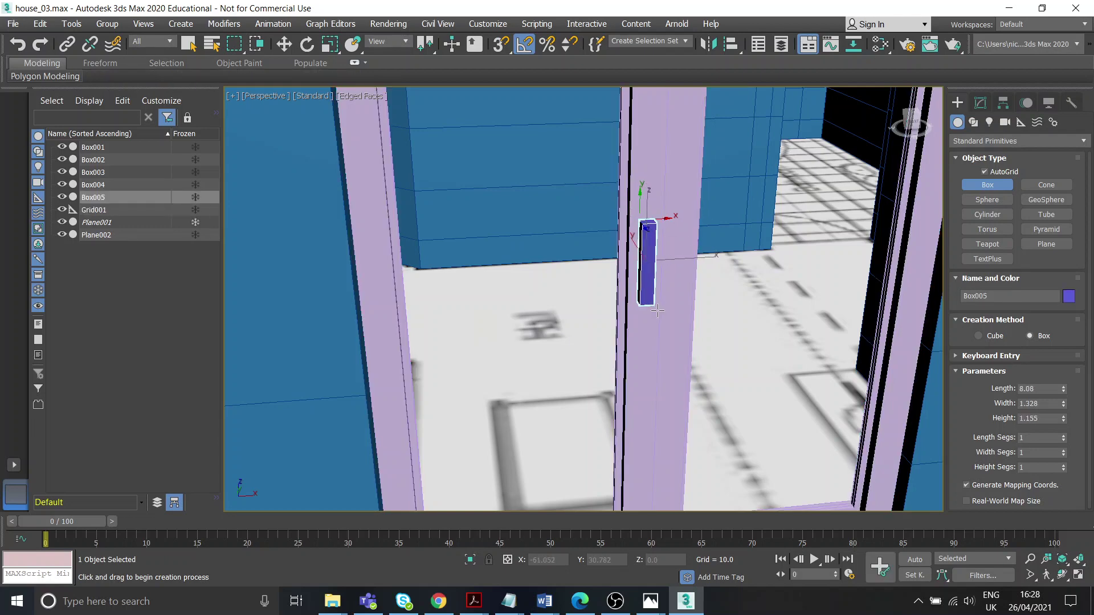
# Clone the handle box along X as a single Copy, placing it beside the original on the central post.
pyautogui.moveTo(658, 310)
pyautogui.keyDown('alt'); pyautogui.mouseDown(button='middle')
pyautogui.moveTo(647, 316)
pyautogui.moveTo(665, 280)
pyautogui.mouseUp(button='middle'); pyautogui.keyUp('alt')
pyautogui.press('w')
pyautogui.keyDown('shift'); pyautogui.moveTo(688, 266); pyautogui.dragTo(719, 269); pyautogui.keyUp('shift')
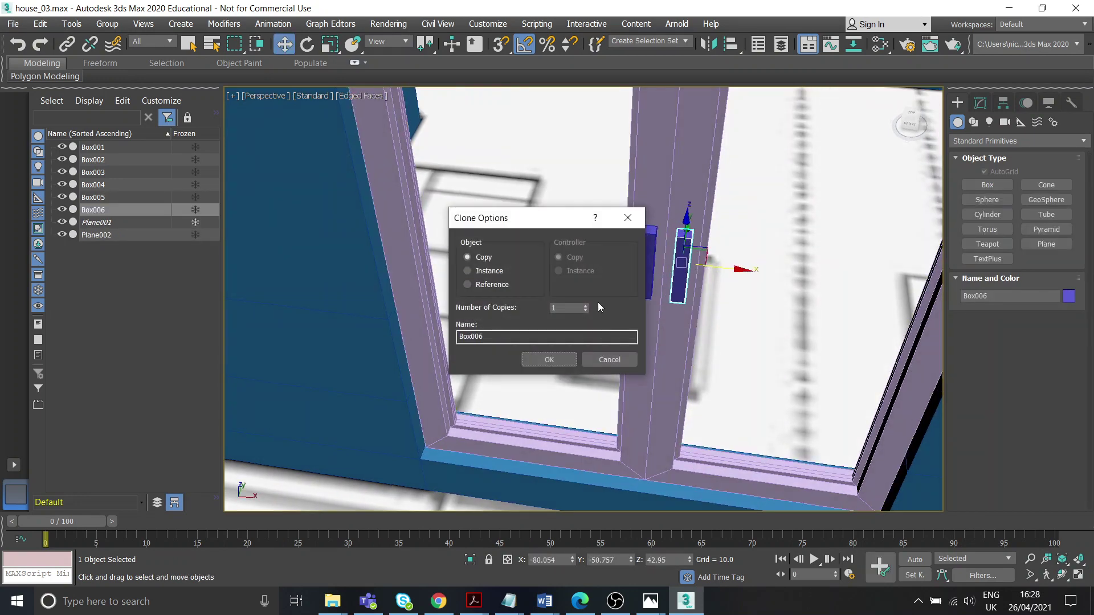
pyautogui.click(551, 363)
# Attach both handle boxes to the double frame's Editable Poly.
pyautogui.moveTo(590, 353)
pyautogui.keyDown('alt'); pyautogui.mouseDown(button='middle')
pyautogui.moveTo(652, 320)
pyautogui.moveTo(611, 295)
pyautogui.moveTo(655, 239)
pyautogui.mouseUp(button='middle'); pyautogui.keyUp('alt')
pyautogui.scroll(-3, 652, 320)
pyautogui.click(654, 238)
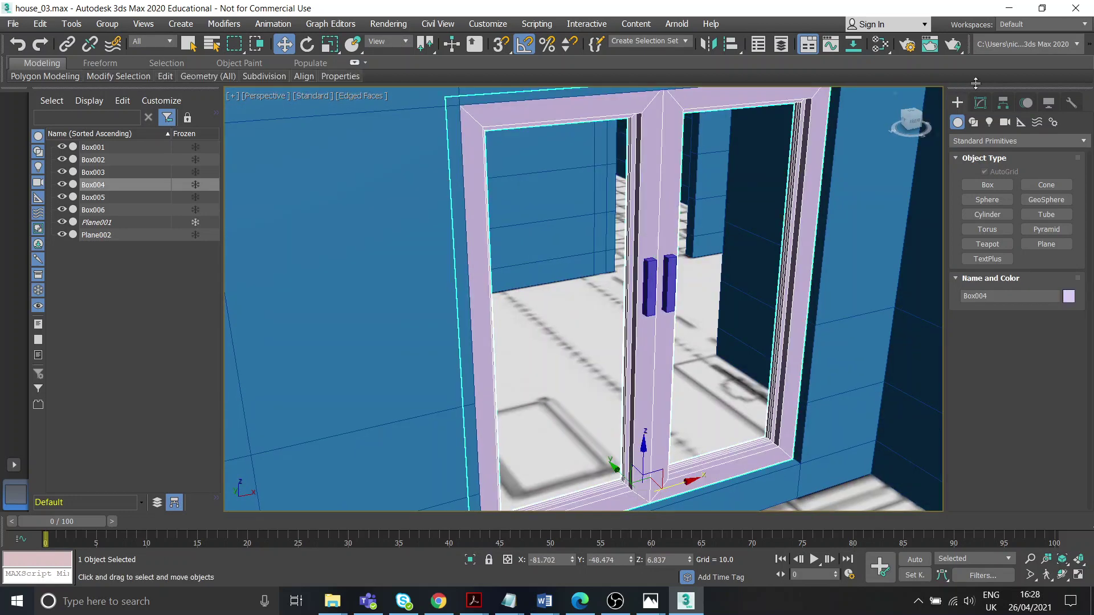
pyautogui.click(980, 102)
pyautogui.scroll(-3, 979, 433)
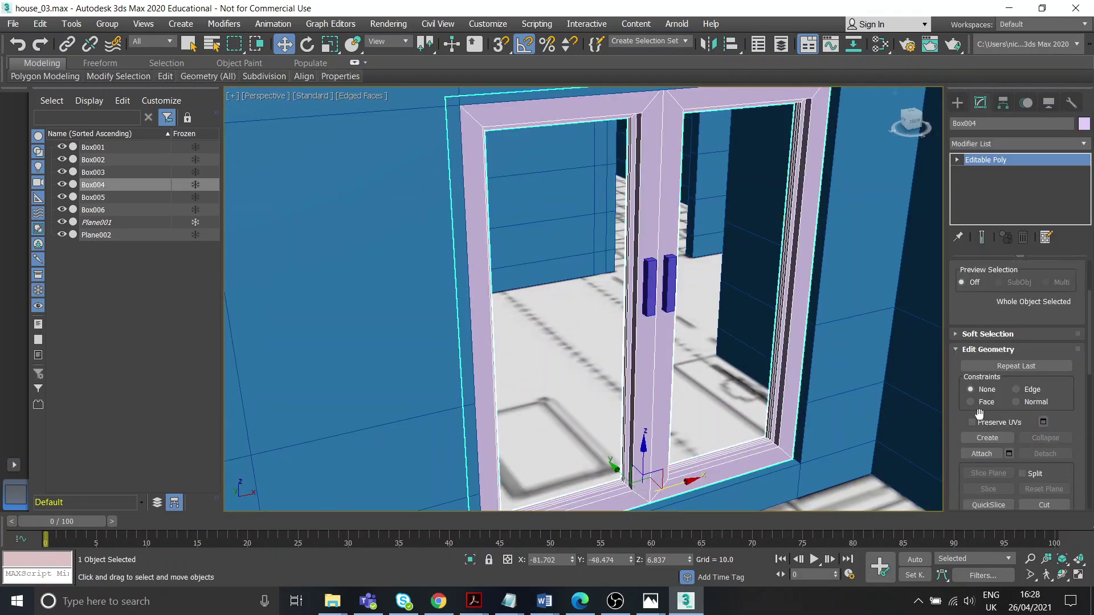
pyautogui.scroll(-1, 979, 414)
pyautogui.click(981, 420)
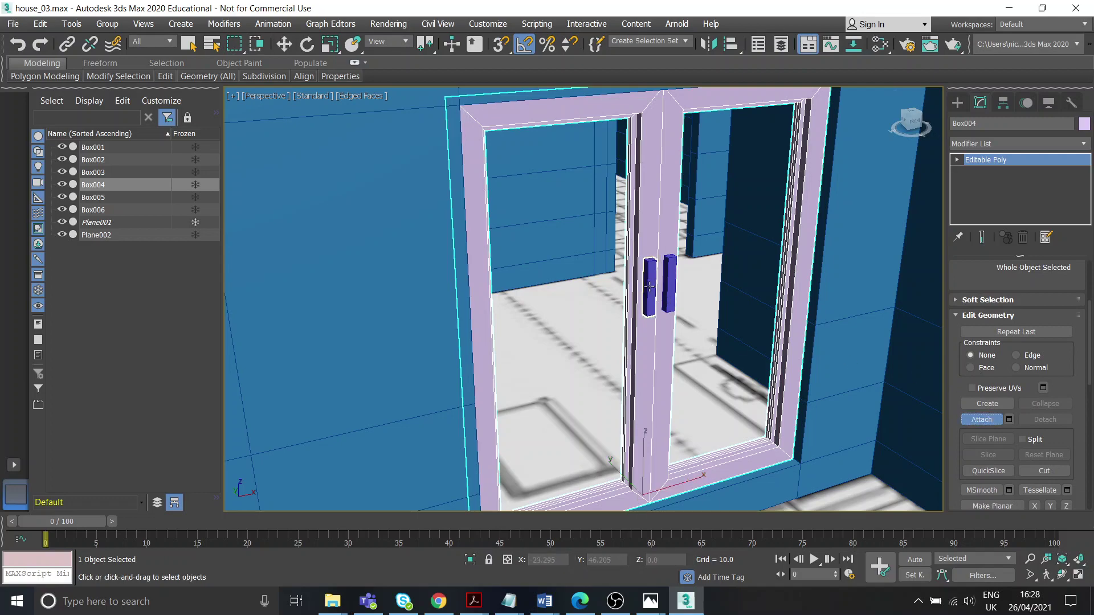
pyautogui.click(649, 286)
pyautogui.press('w')
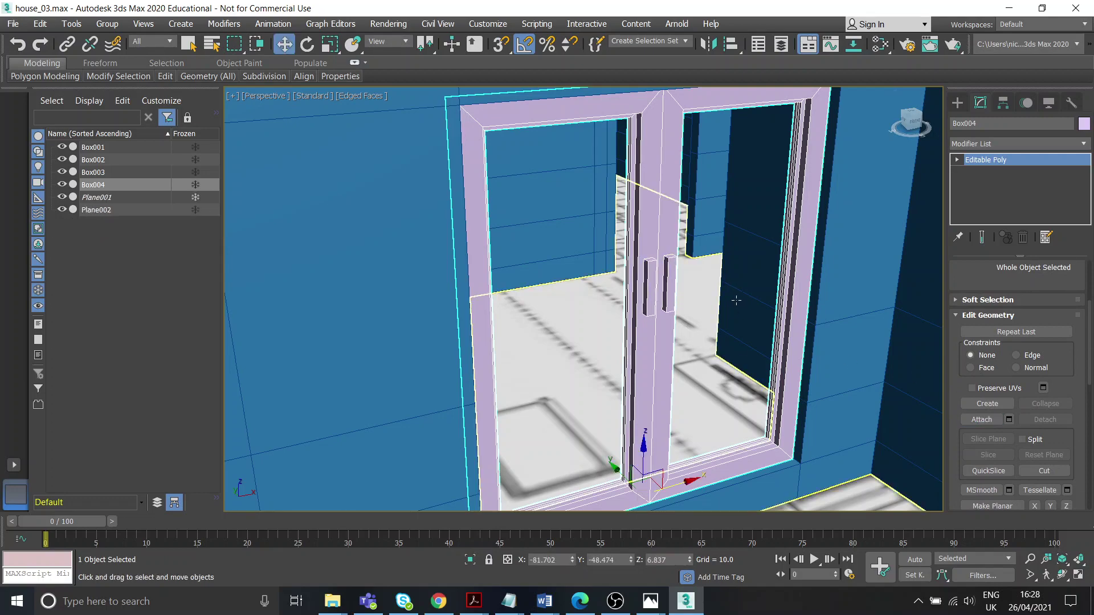
# Change the double frame's object colour to the red of the other window frames and deselect it.
pyautogui.scroll(-5, 737, 301)
pyautogui.keyDown('alt'); pyautogui.moveTo(737, 300); pyautogui.dragTo(712, 308, button='middle'); pyautogui.keyUp('alt')
pyautogui.scroll(5, 694, 286)
pyautogui.scroll(-8, 666, 284)
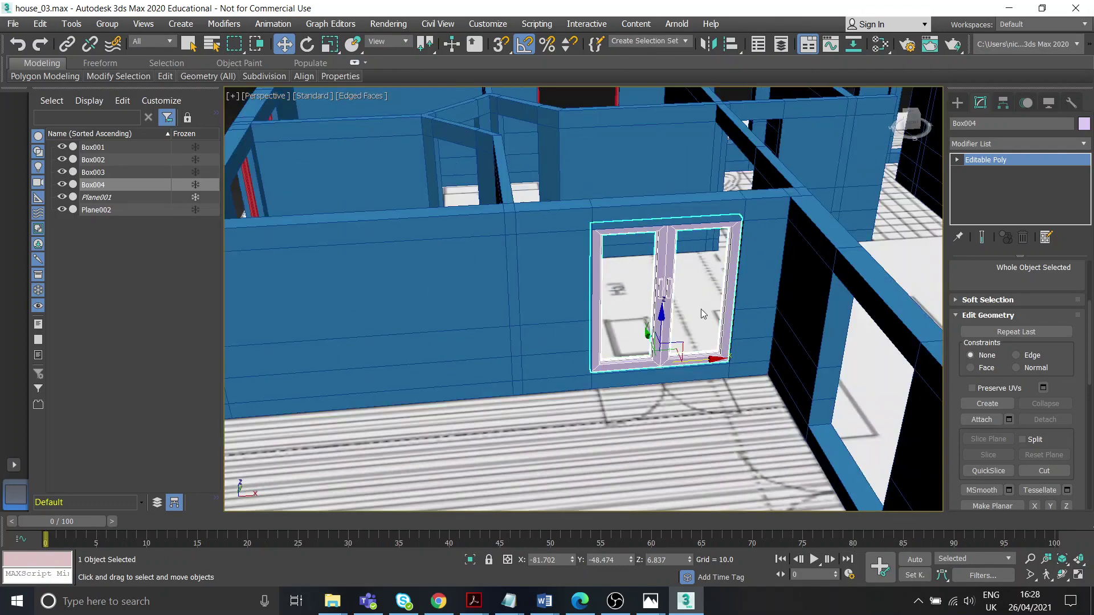
pyautogui.keyDown('alt'); pyautogui.moveTo(722, 265); pyautogui.dragTo(768, 309, button='middle'); pyautogui.keyUp('alt')
pyautogui.scroll(-3, 745, 230)
pyautogui.click(626, 402)
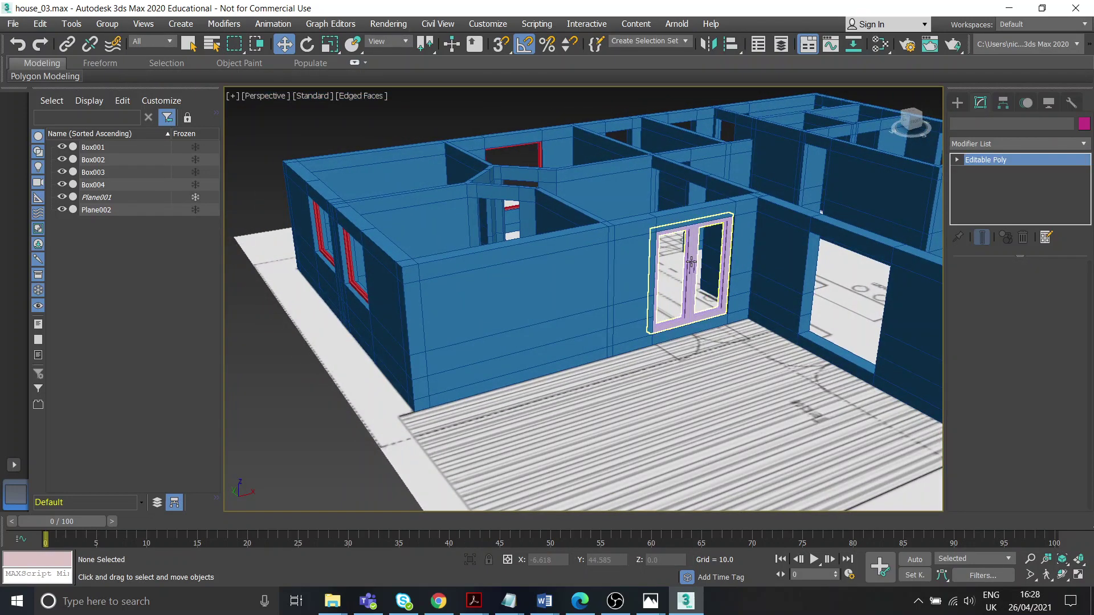
pyautogui.click(691, 262)
pyautogui.click(1083, 125)
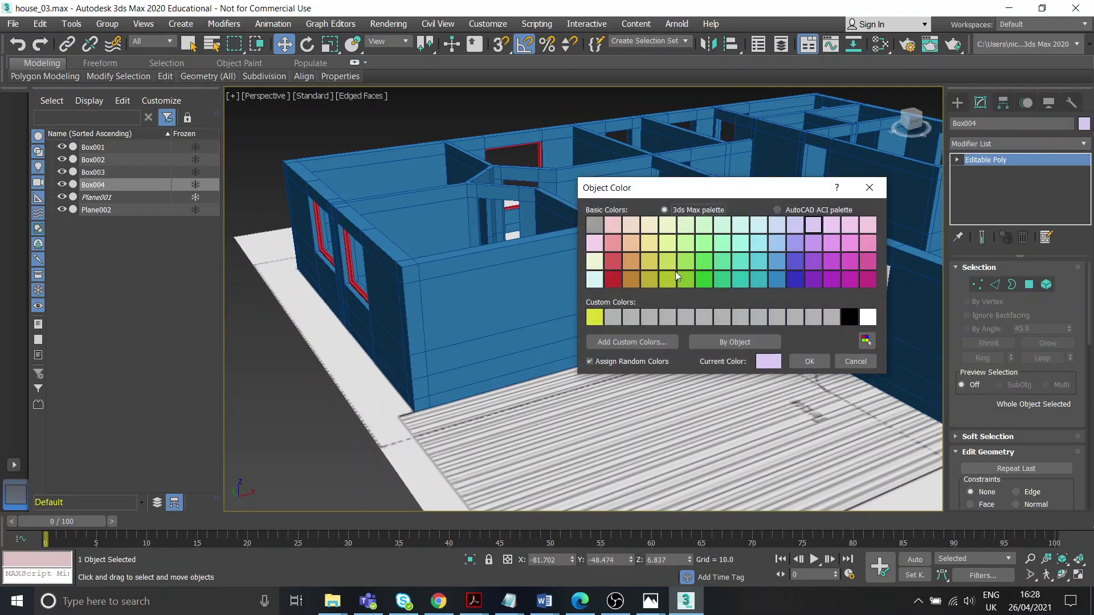
pyautogui.click(815, 364)
pyautogui.click(647, 347)
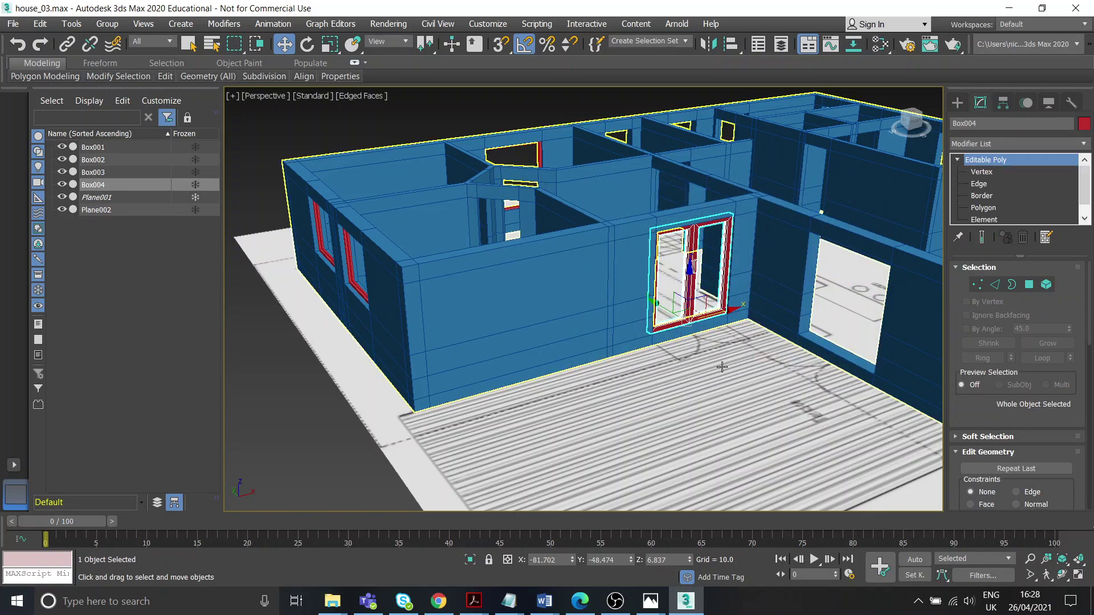
pyautogui.click(447, 417)
pyautogui.keyDown('alt'); pyautogui.moveTo(448, 420); pyautogui.dragTo(715, 270, button='middle'); pyautogui.keyUp('alt')
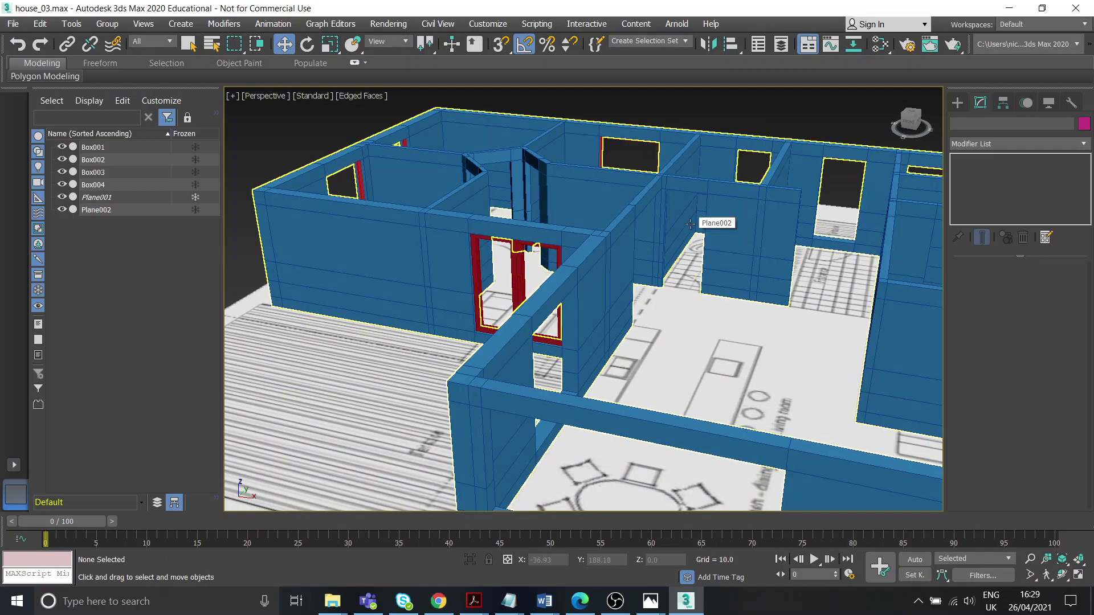
pyautogui.moveTo(604, 245); pyautogui.dragTo(642, 231, button='middle')
pyautogui.scroll(-3, 598, 200)
pyautogui.scroll(3, 619, 221)
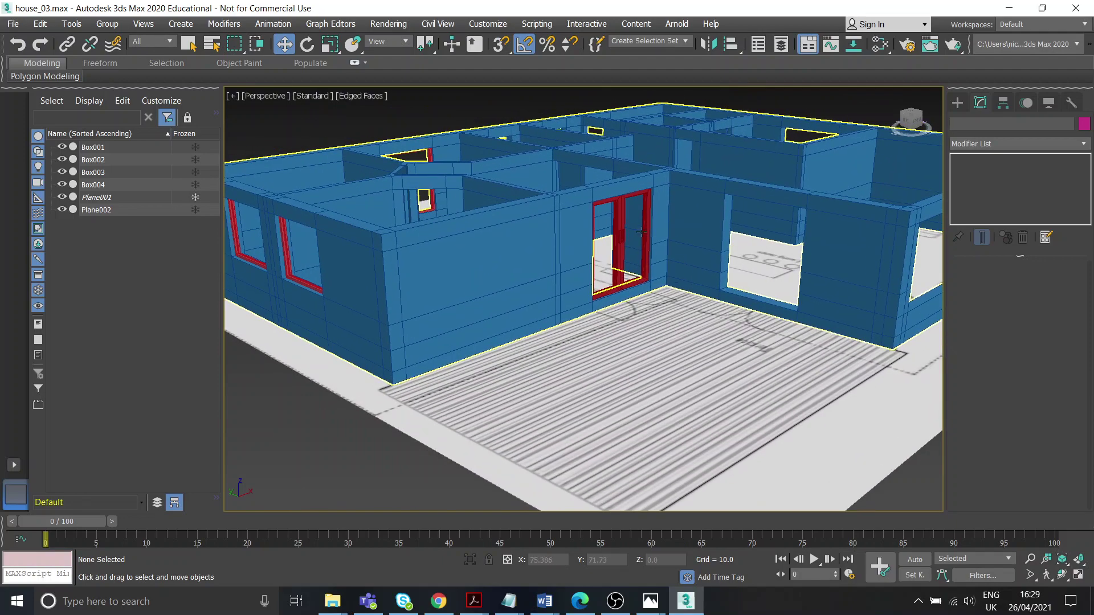